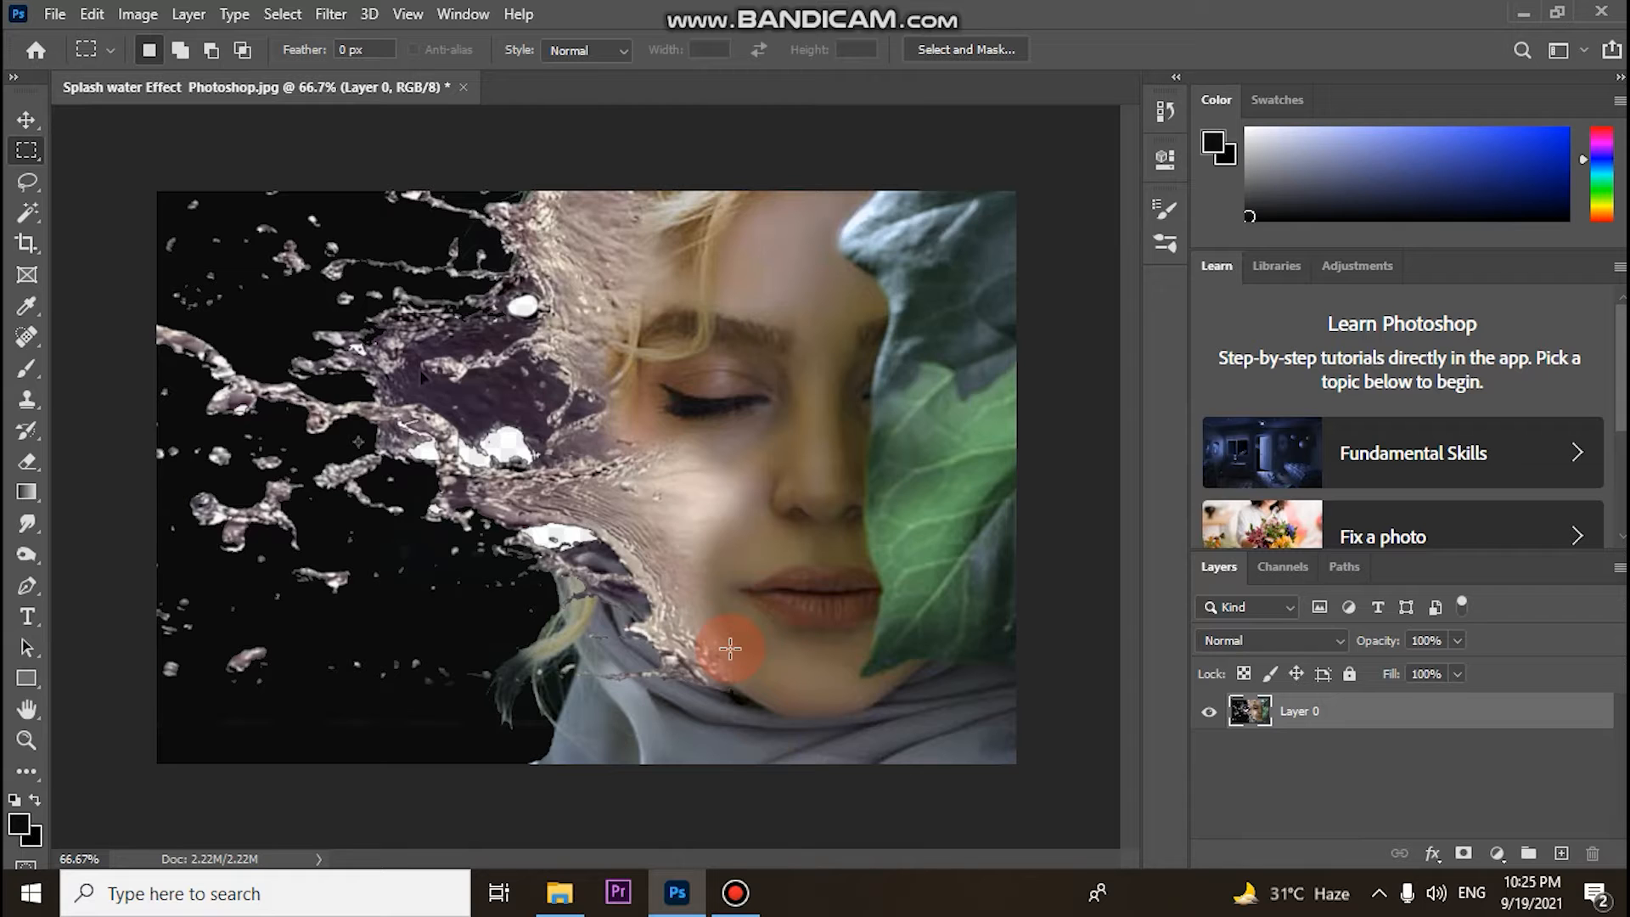
# Step: Close the "Splash water Effect Photoshop.jpg" document without saving its changes
pyautogui.click(463, 87)
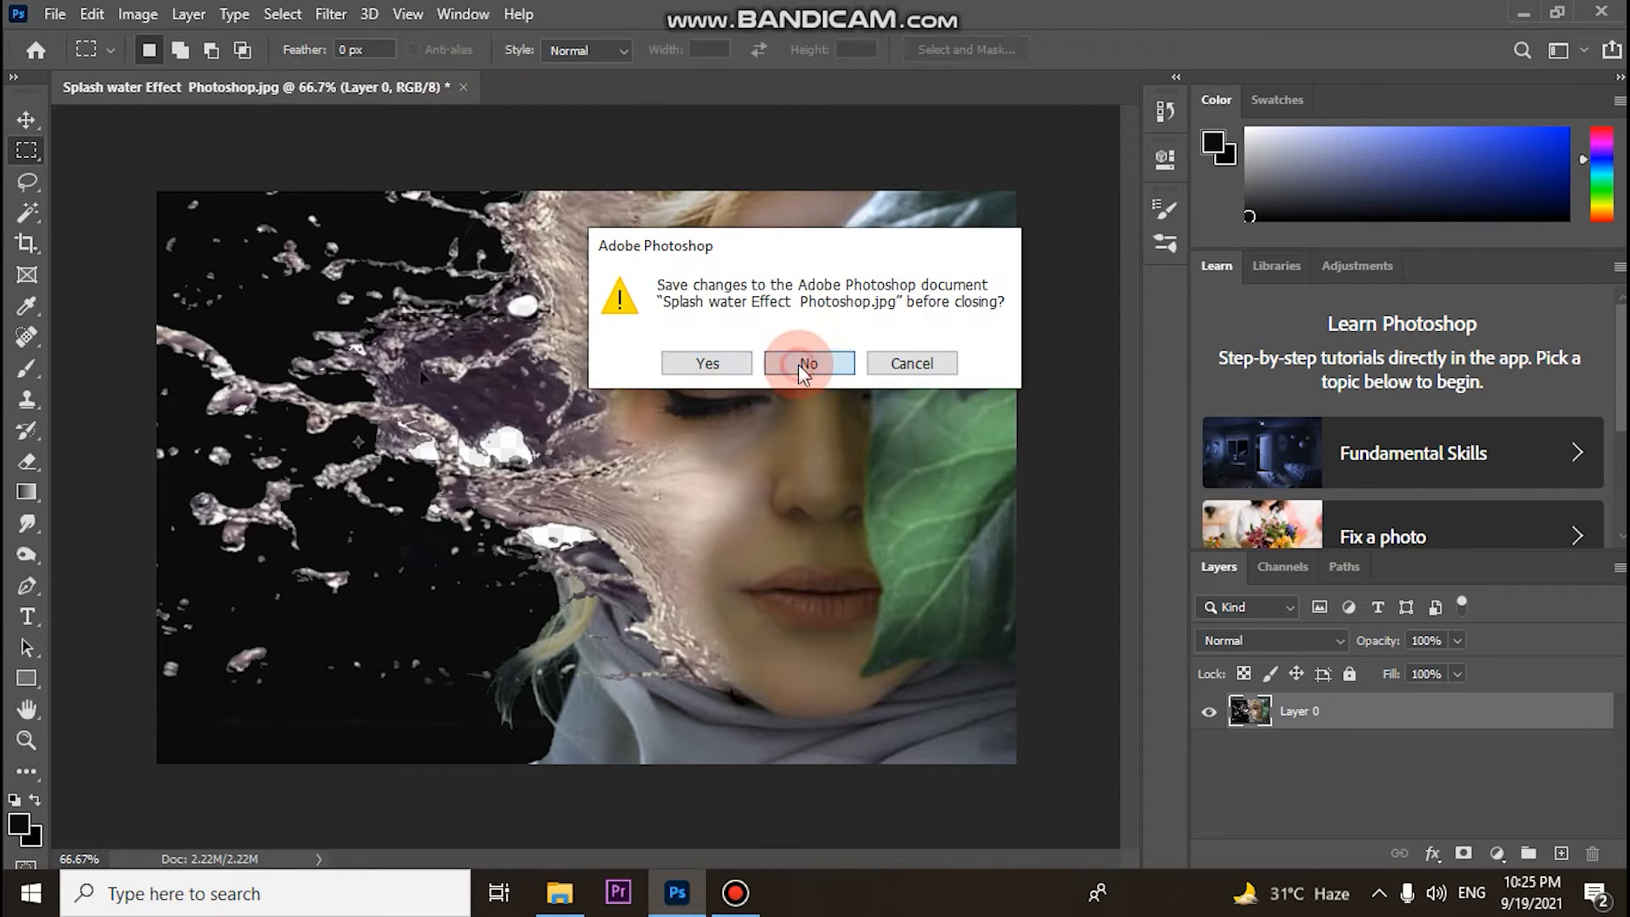
pyautogui.click(798, 364)
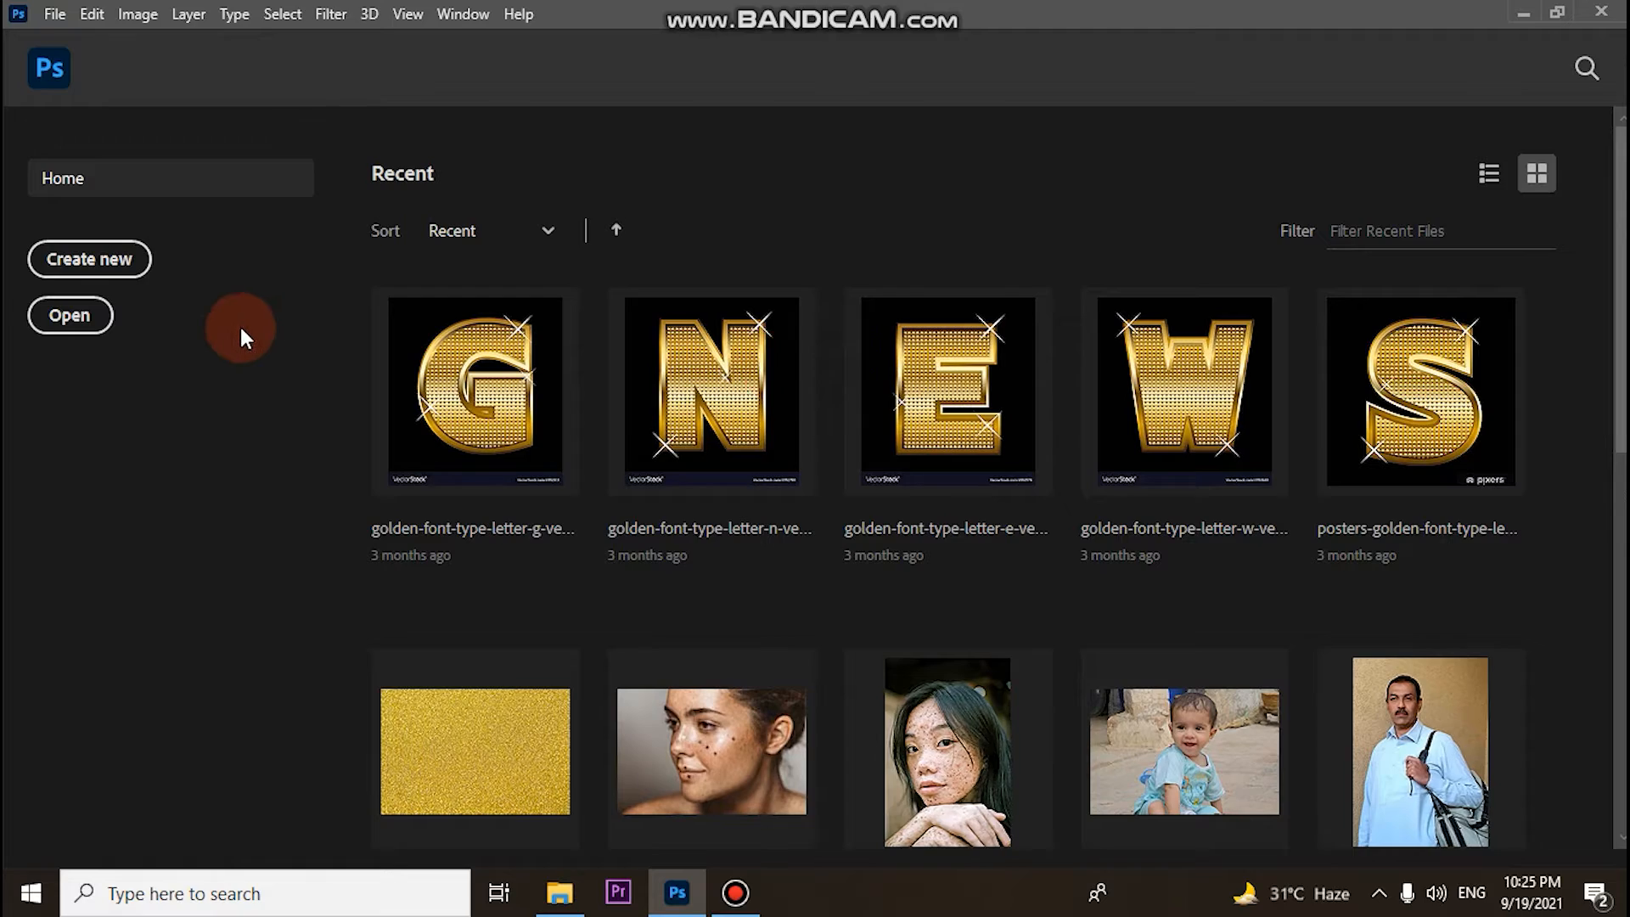
pyautogui.click(90, 318)
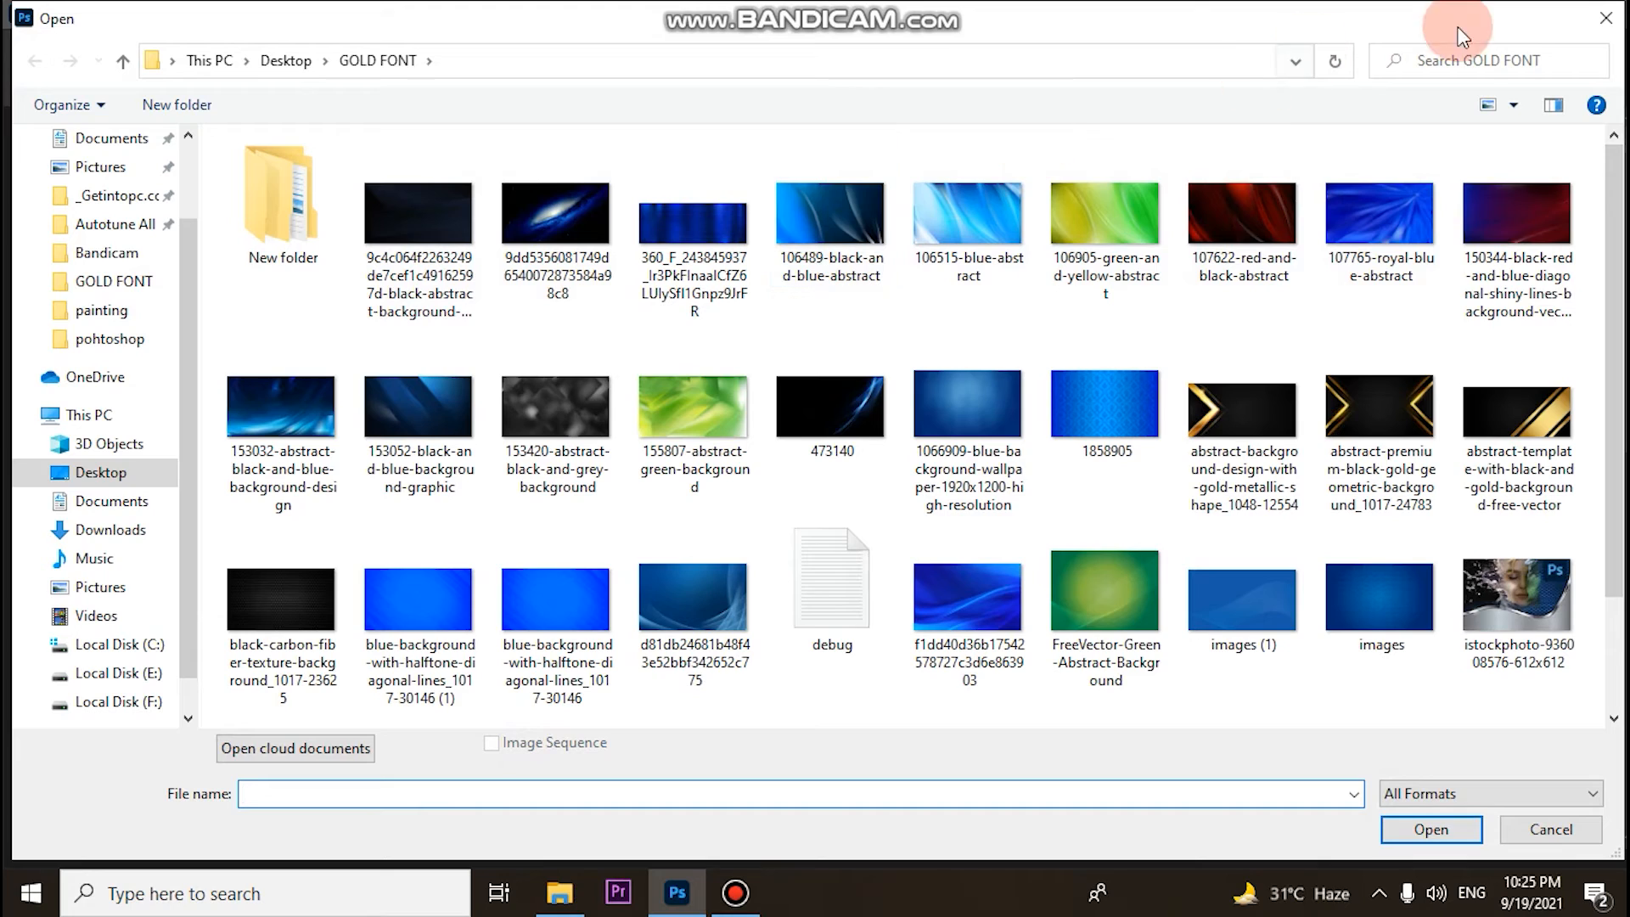
pyautogui.click(1587, 27)
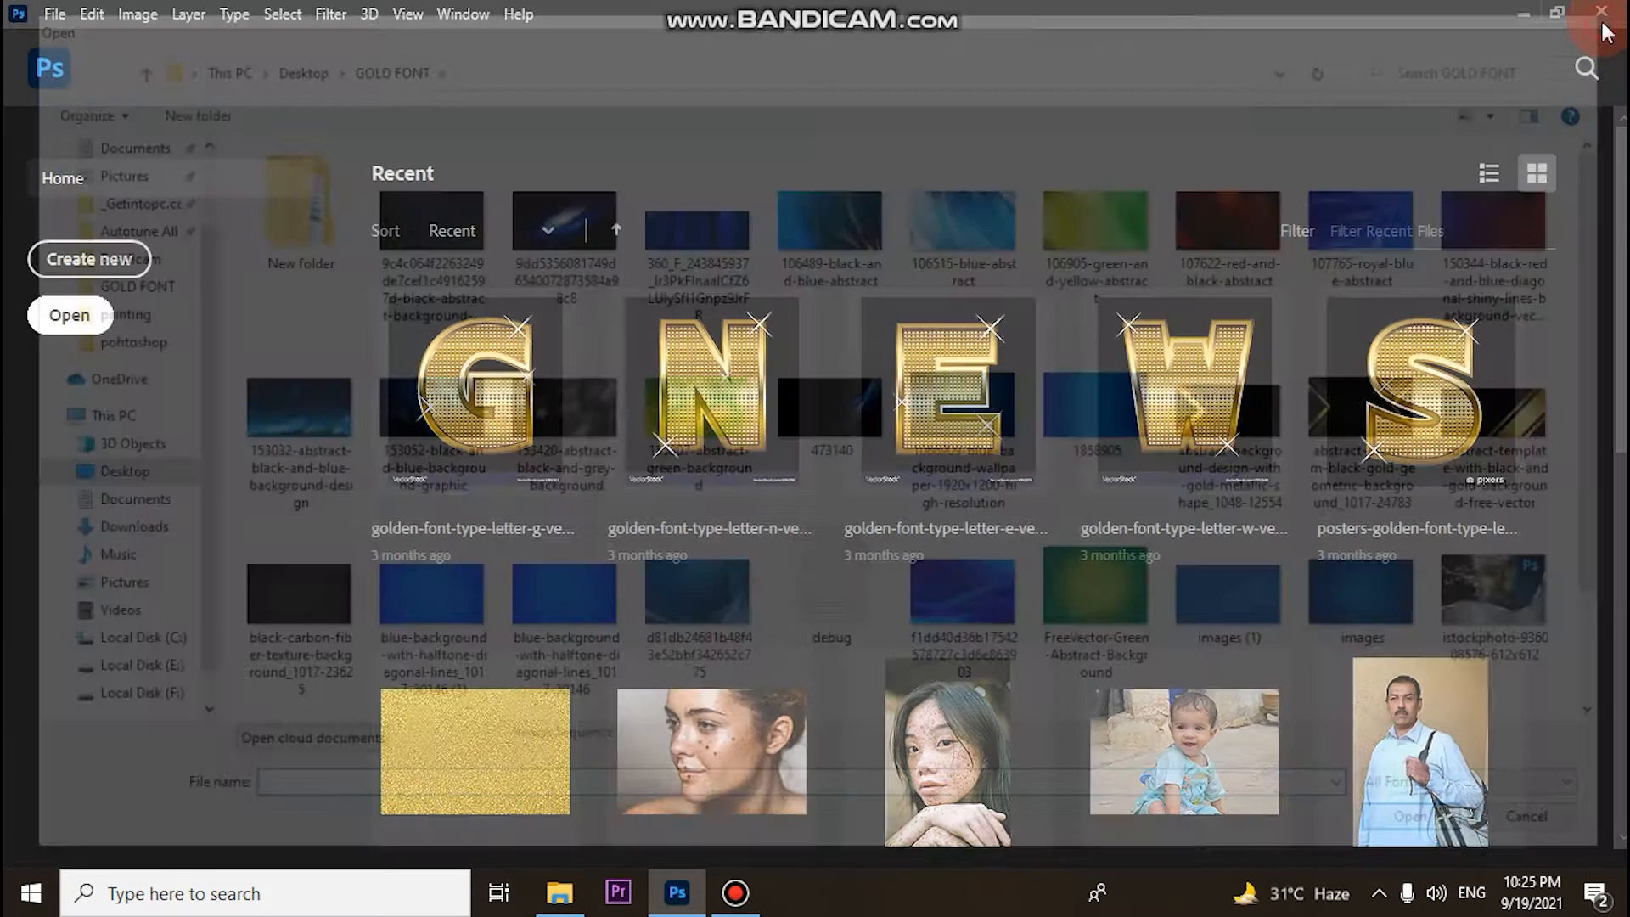
pyautogui.click(1520, 14)
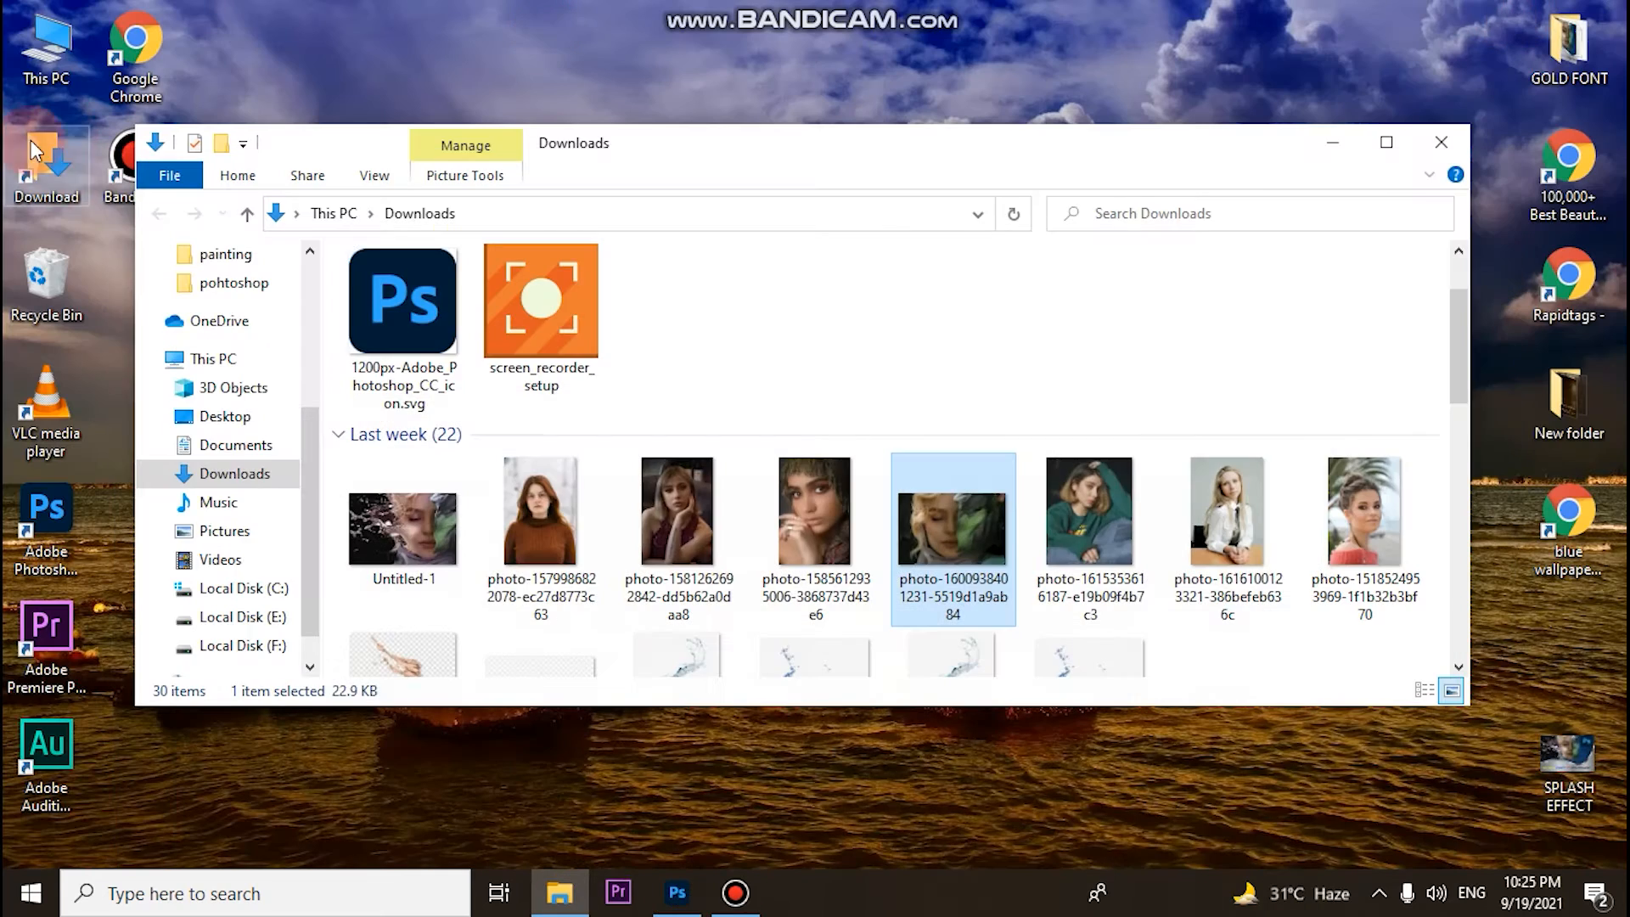
pyautogui.moveTo(924, 528); pyautogui.dragTo(201, 553)
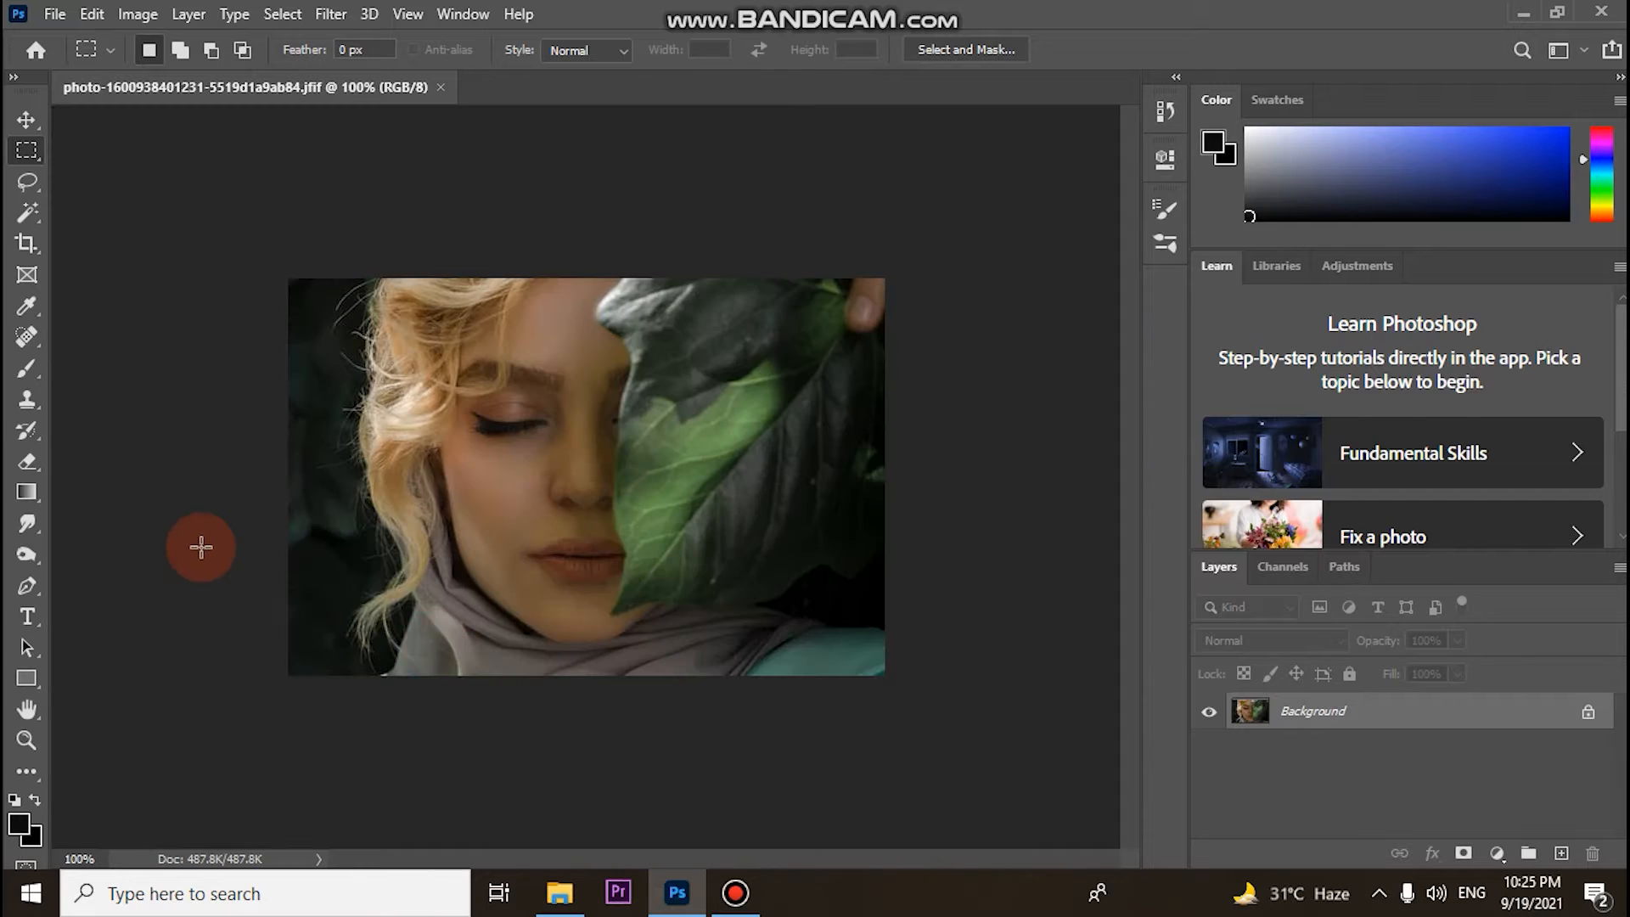
pyautogui.click(1588, 716)
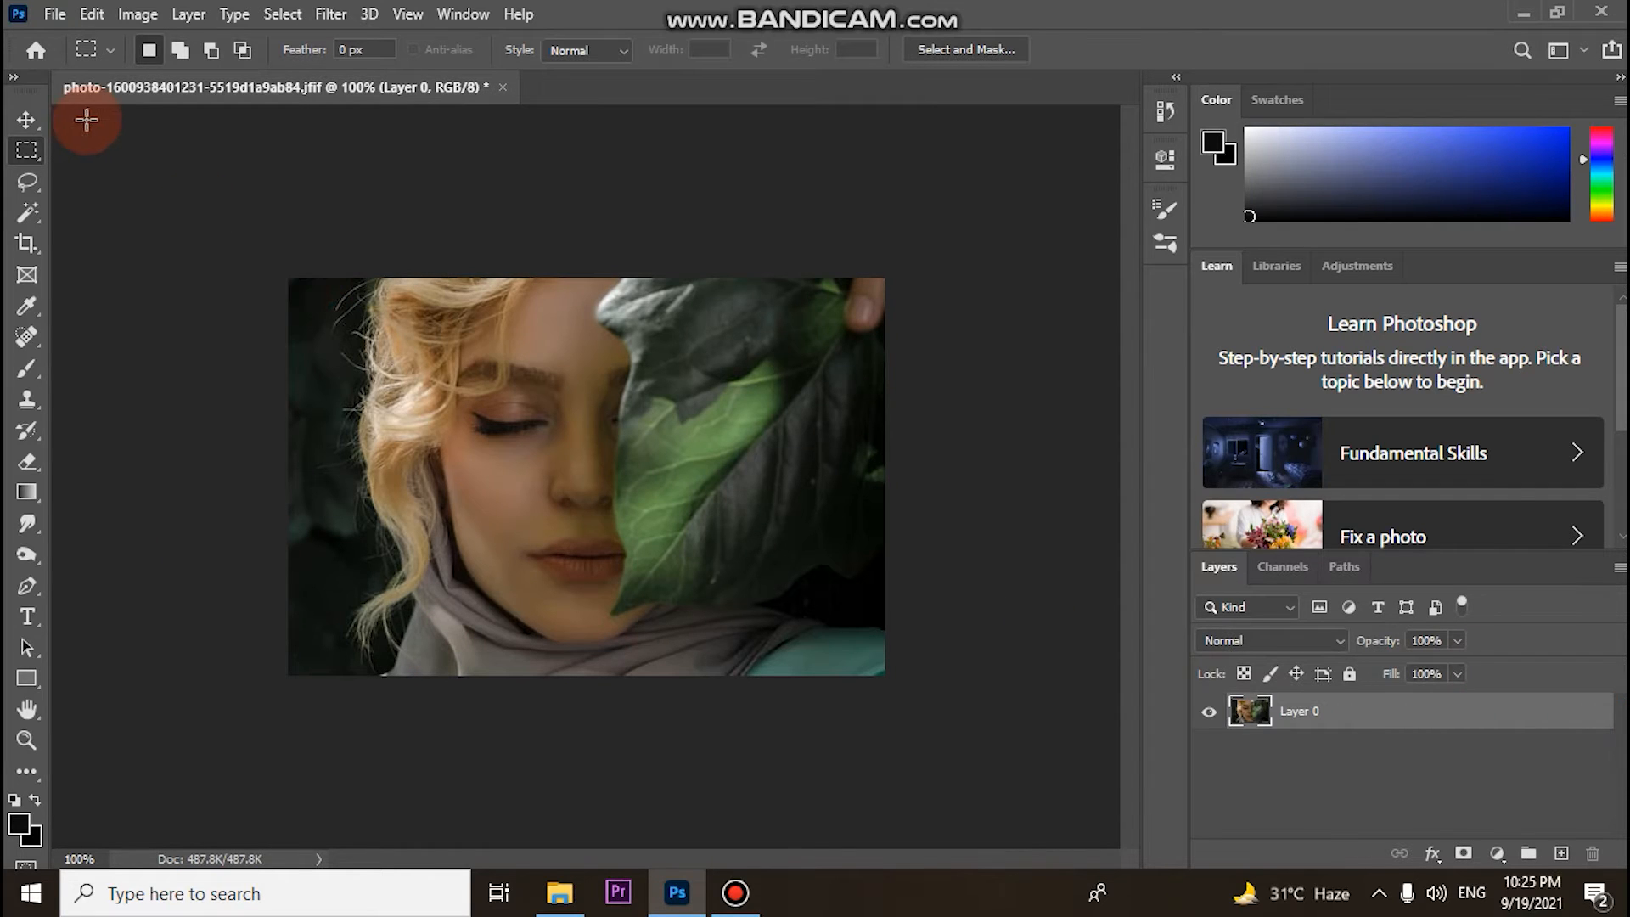
# Step: Select the entire photo with a rectangular marquee and copy it
pyautogui.moveTo(291, 280); pyautogui.dragTo(885, 675)
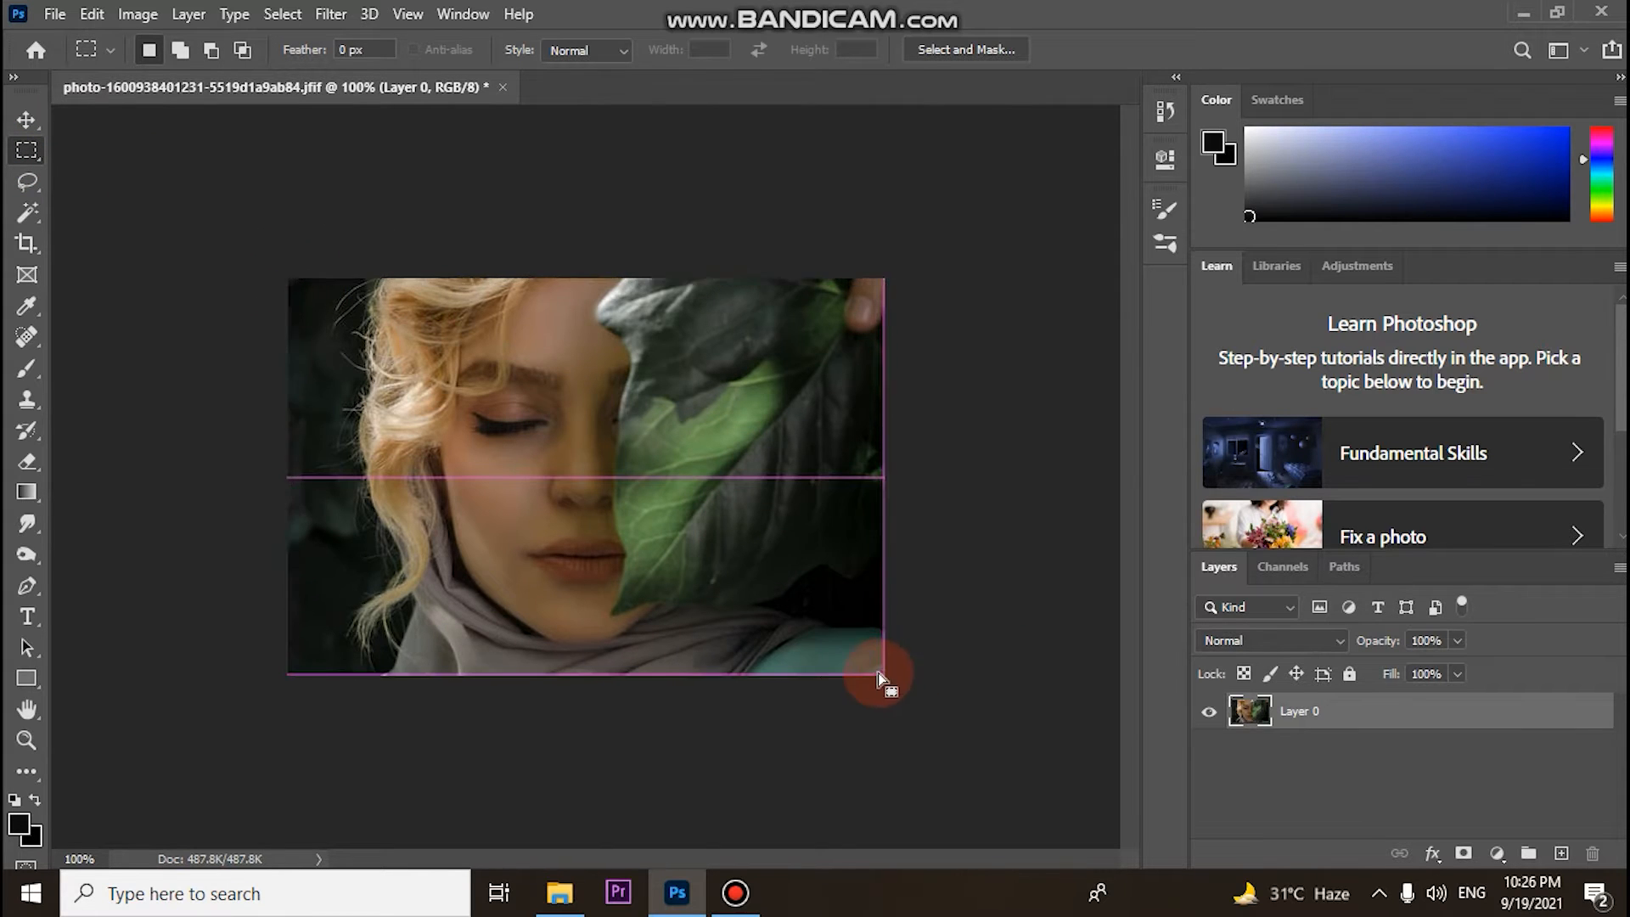
pyautogui.click(94, 16)
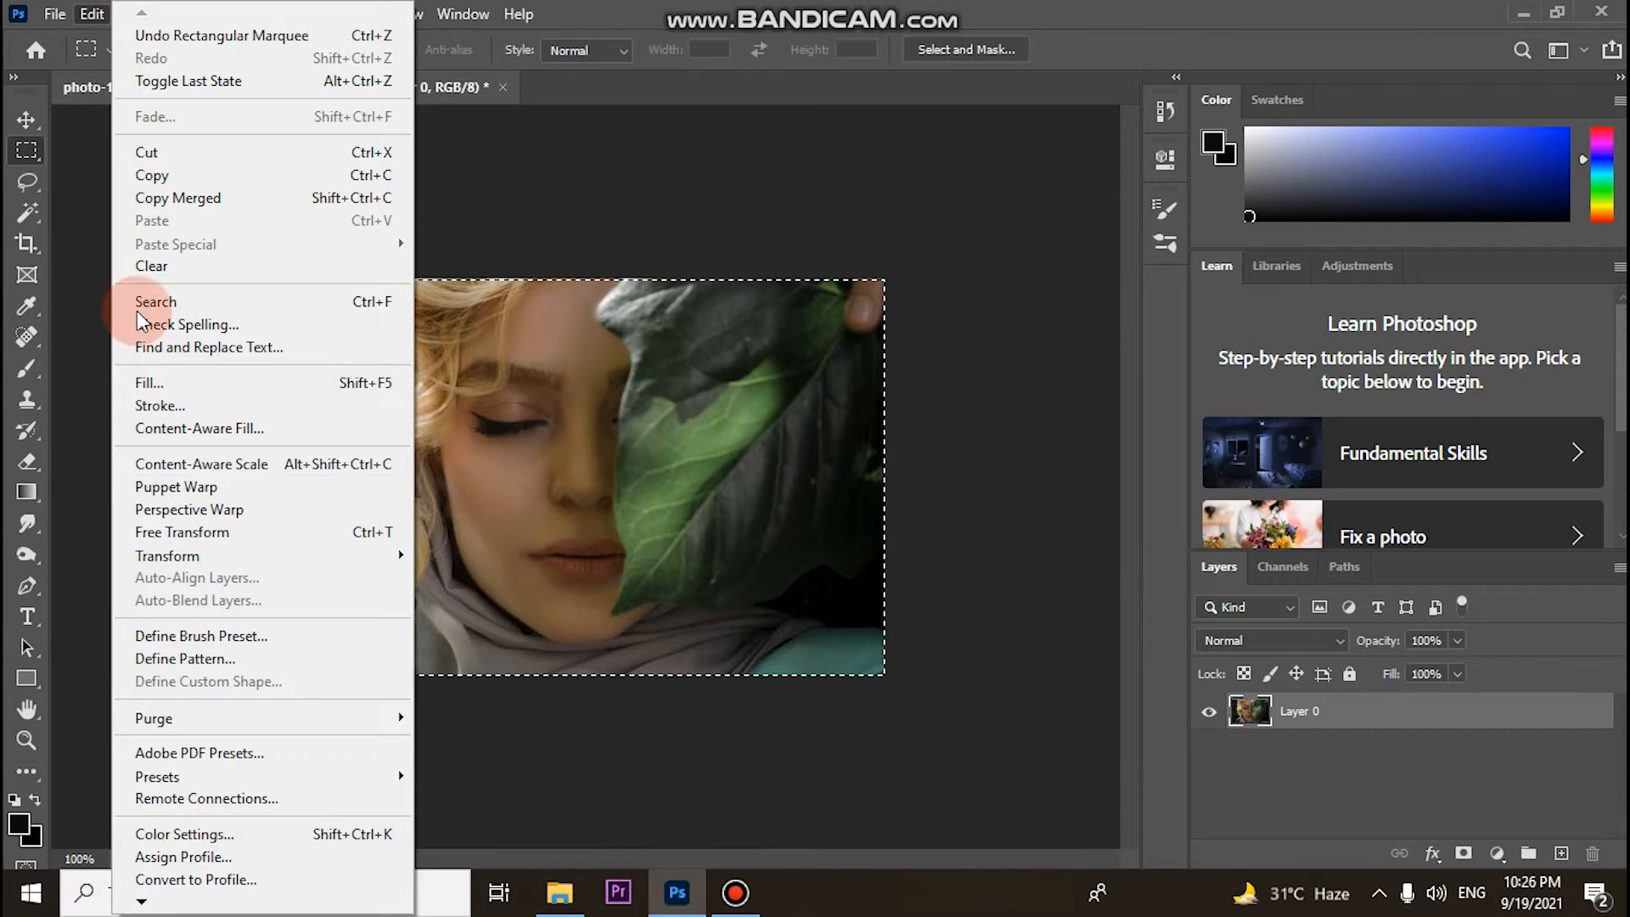
pyautogui.click(160, 175)
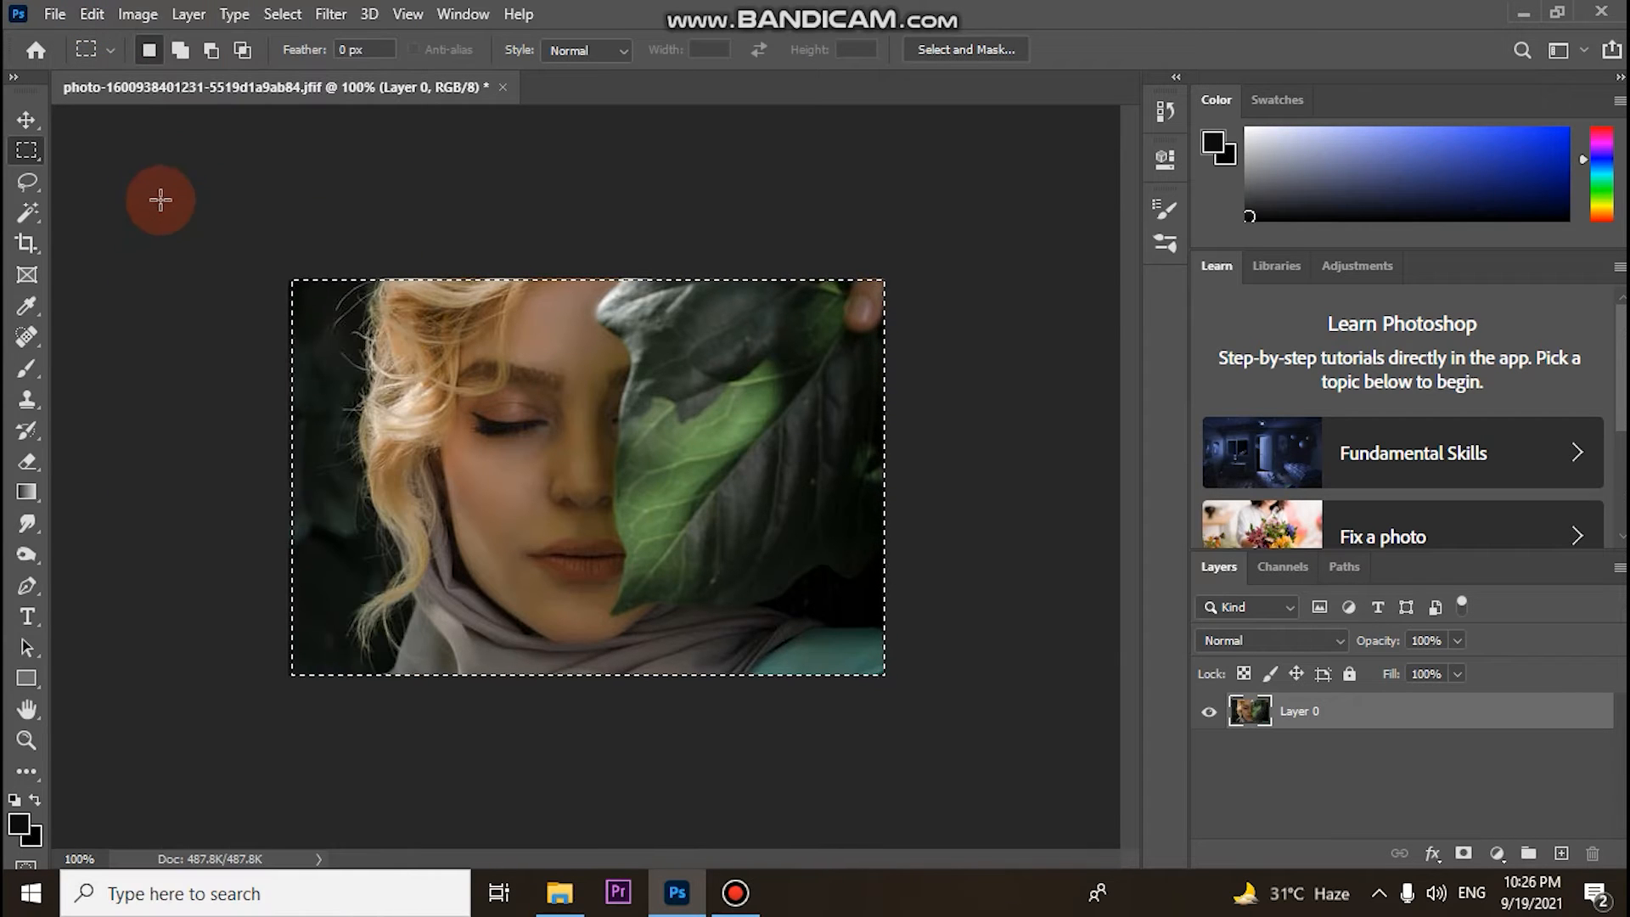
# Step: Create a new 1080 x 720 px document at 300 ppi in RGB Color with transparent background contents
pyautogui.click(55, 14)
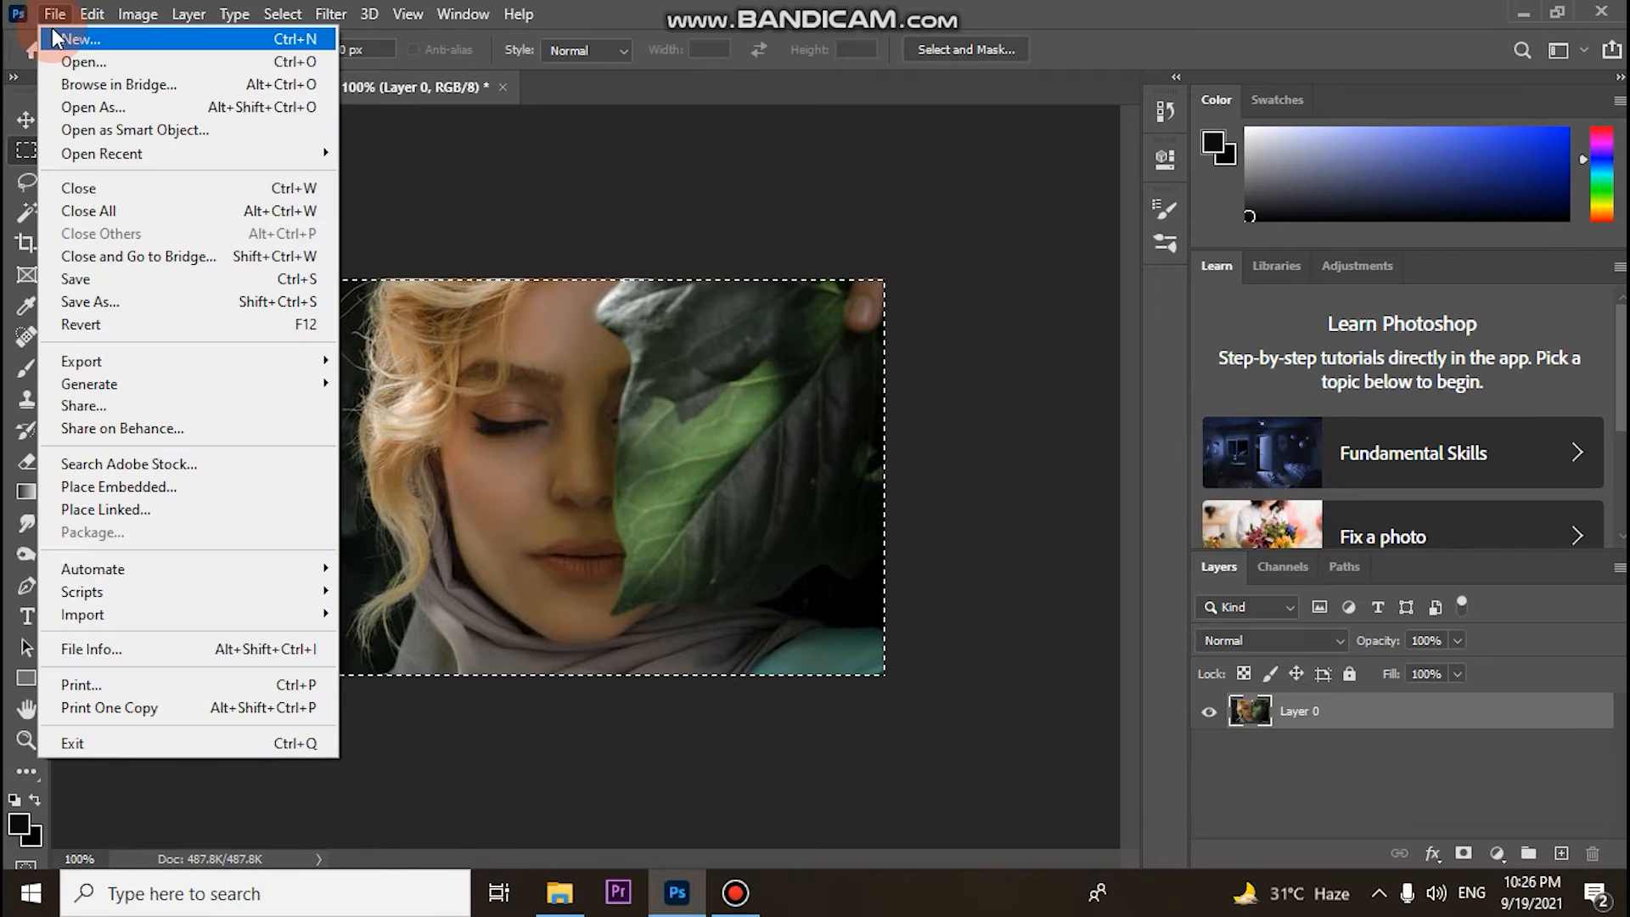
pyautogui.click(63, 38)
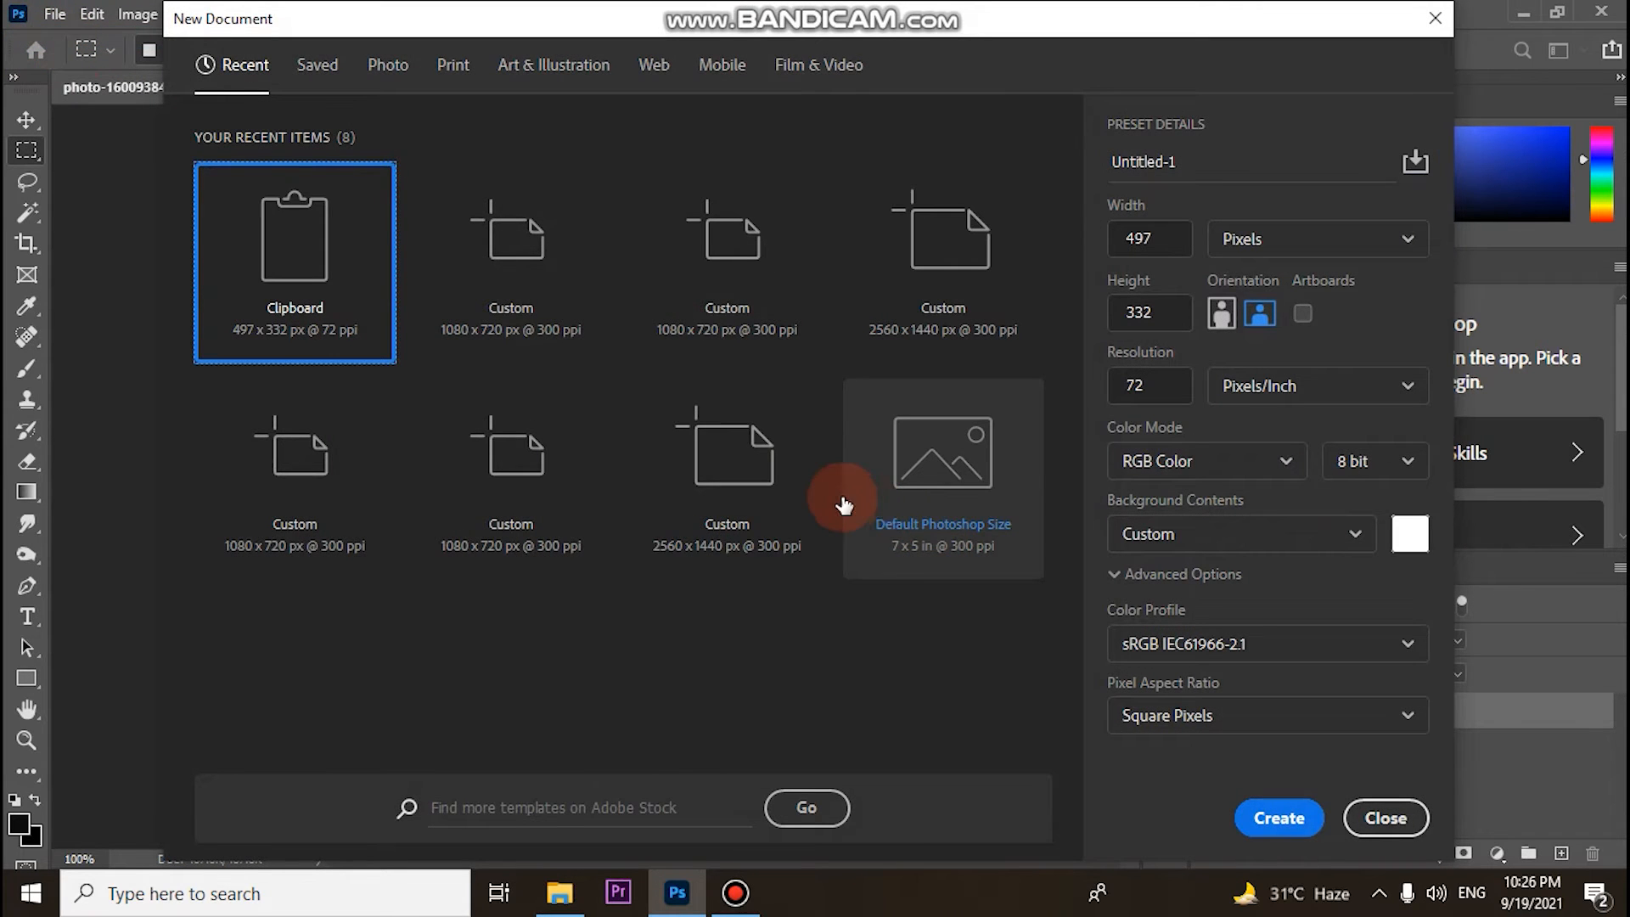
pyautogui.click(519, 348)
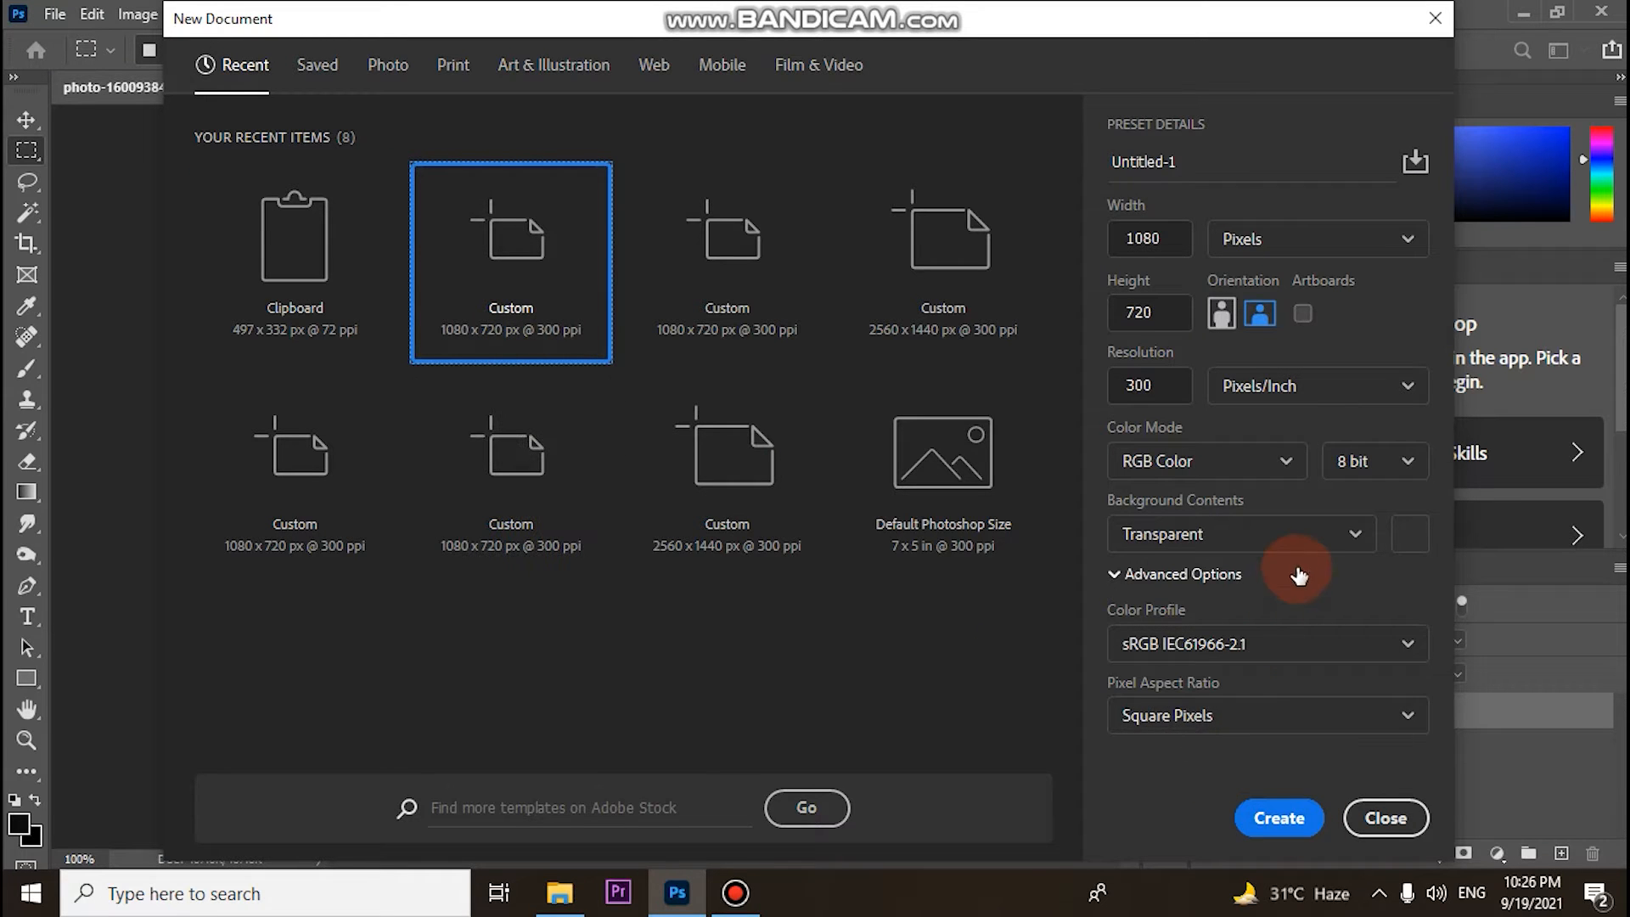
pyautogui.click(1275, 818)
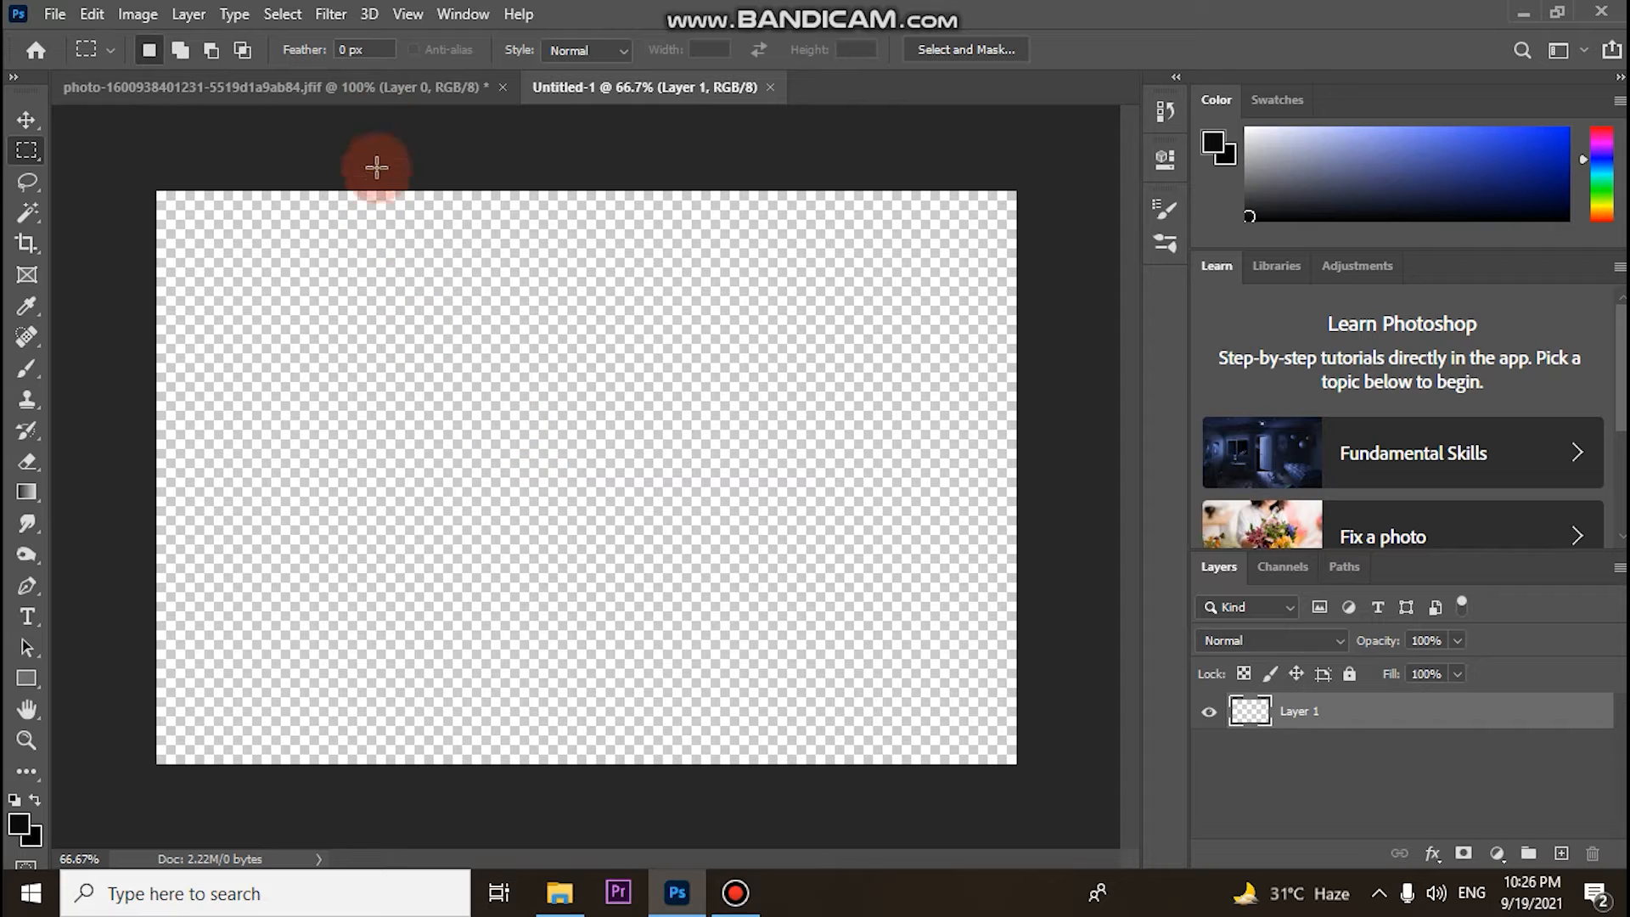
# Step: Paste the copied photo into the new Untitled-1 document
pyautogui.click(391, 91)
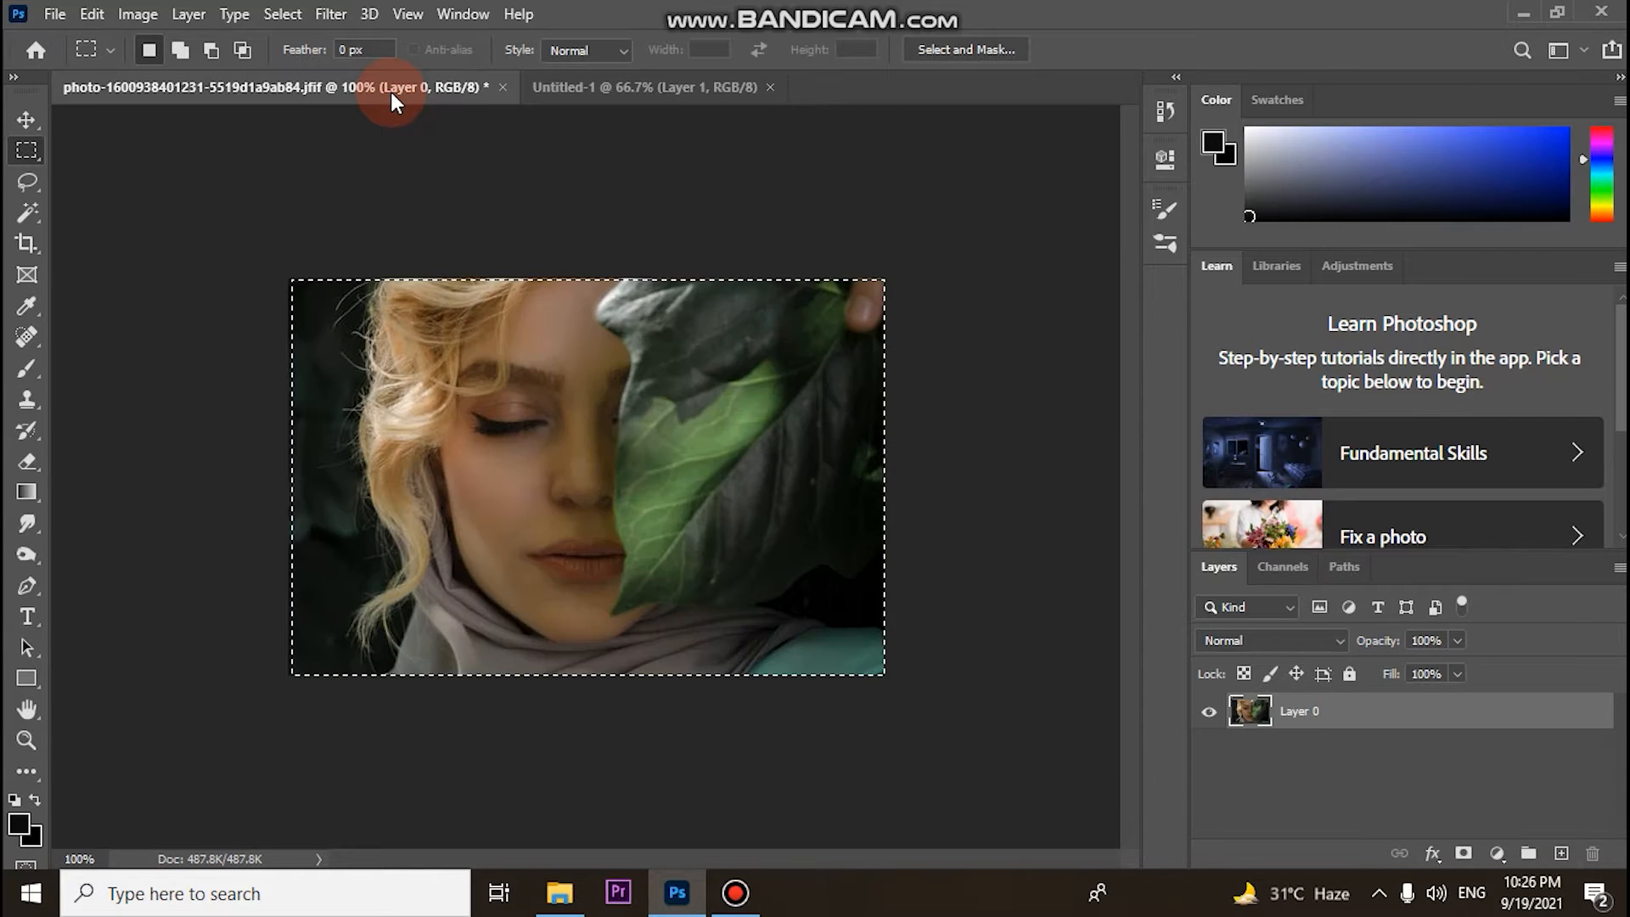
pyautogui.click(569, 98)
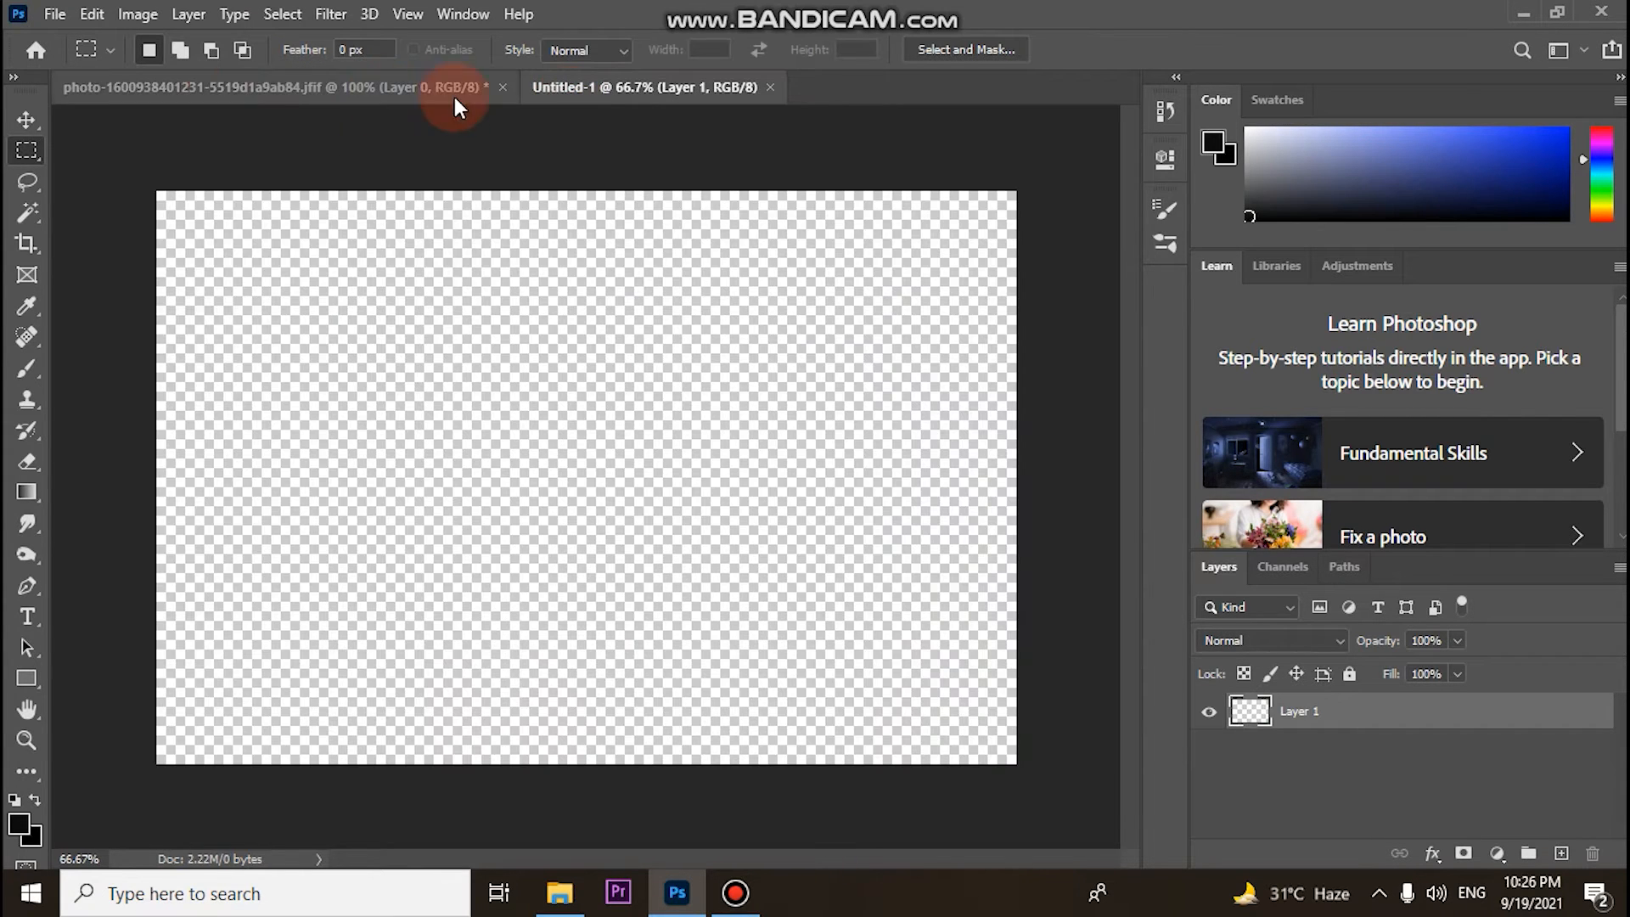
pyautogui.click(105, 12)
pyautogui.click(162, 219)
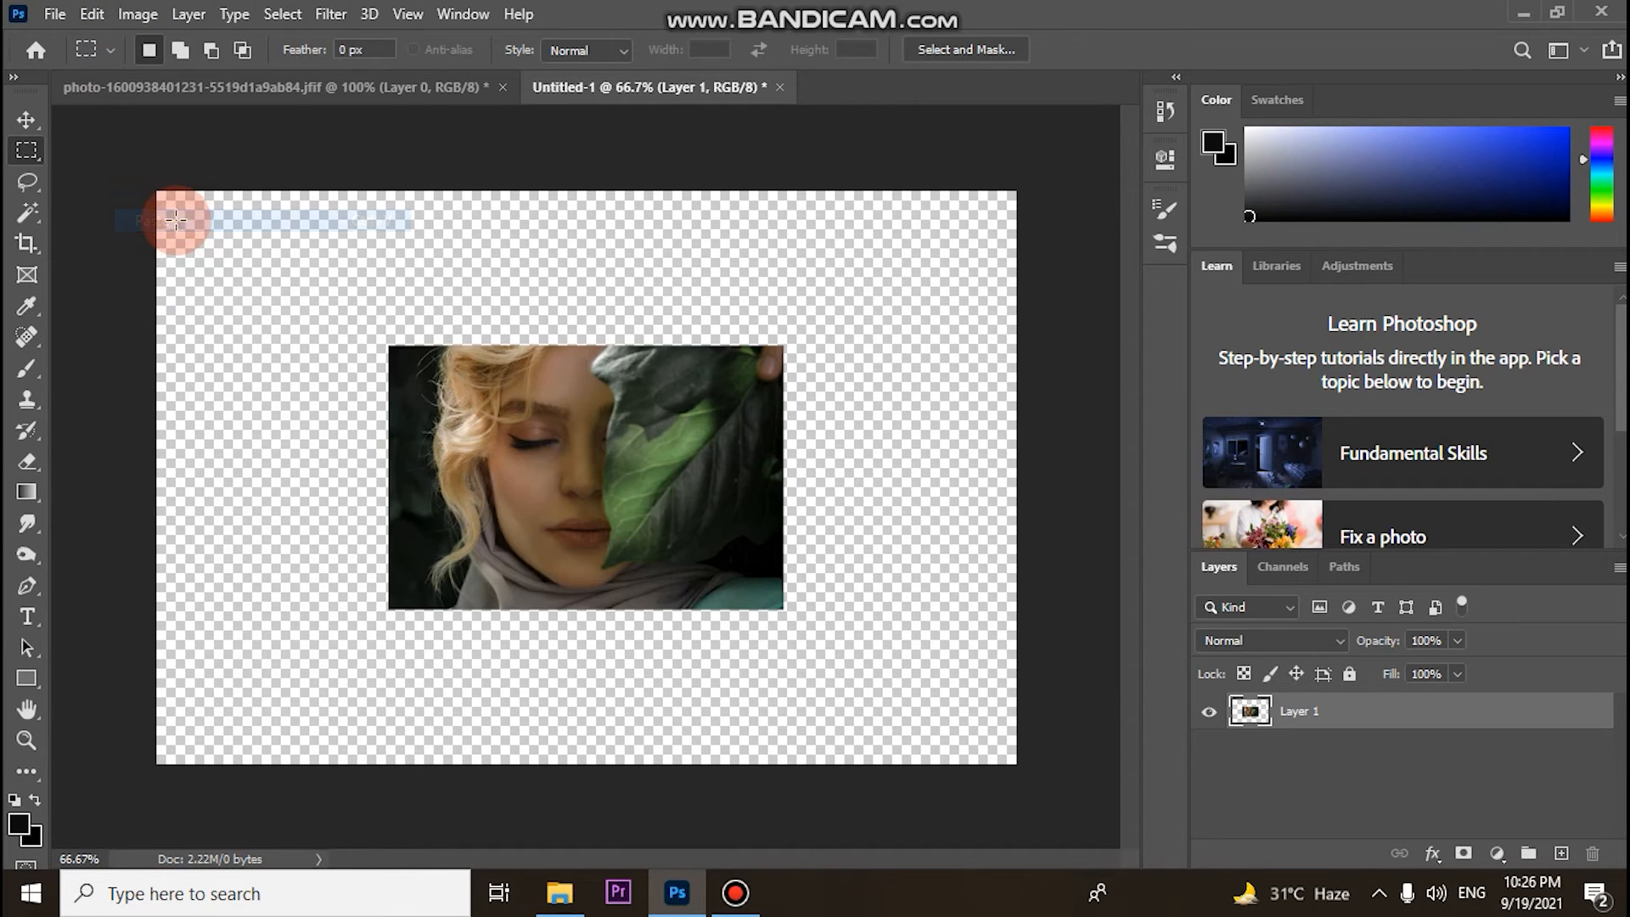
# Step: Scale the pasted photo proportionally to about 217% to fill the canvas height and shift it toward the right side of the canvas
pyautogui.click(23, 124)
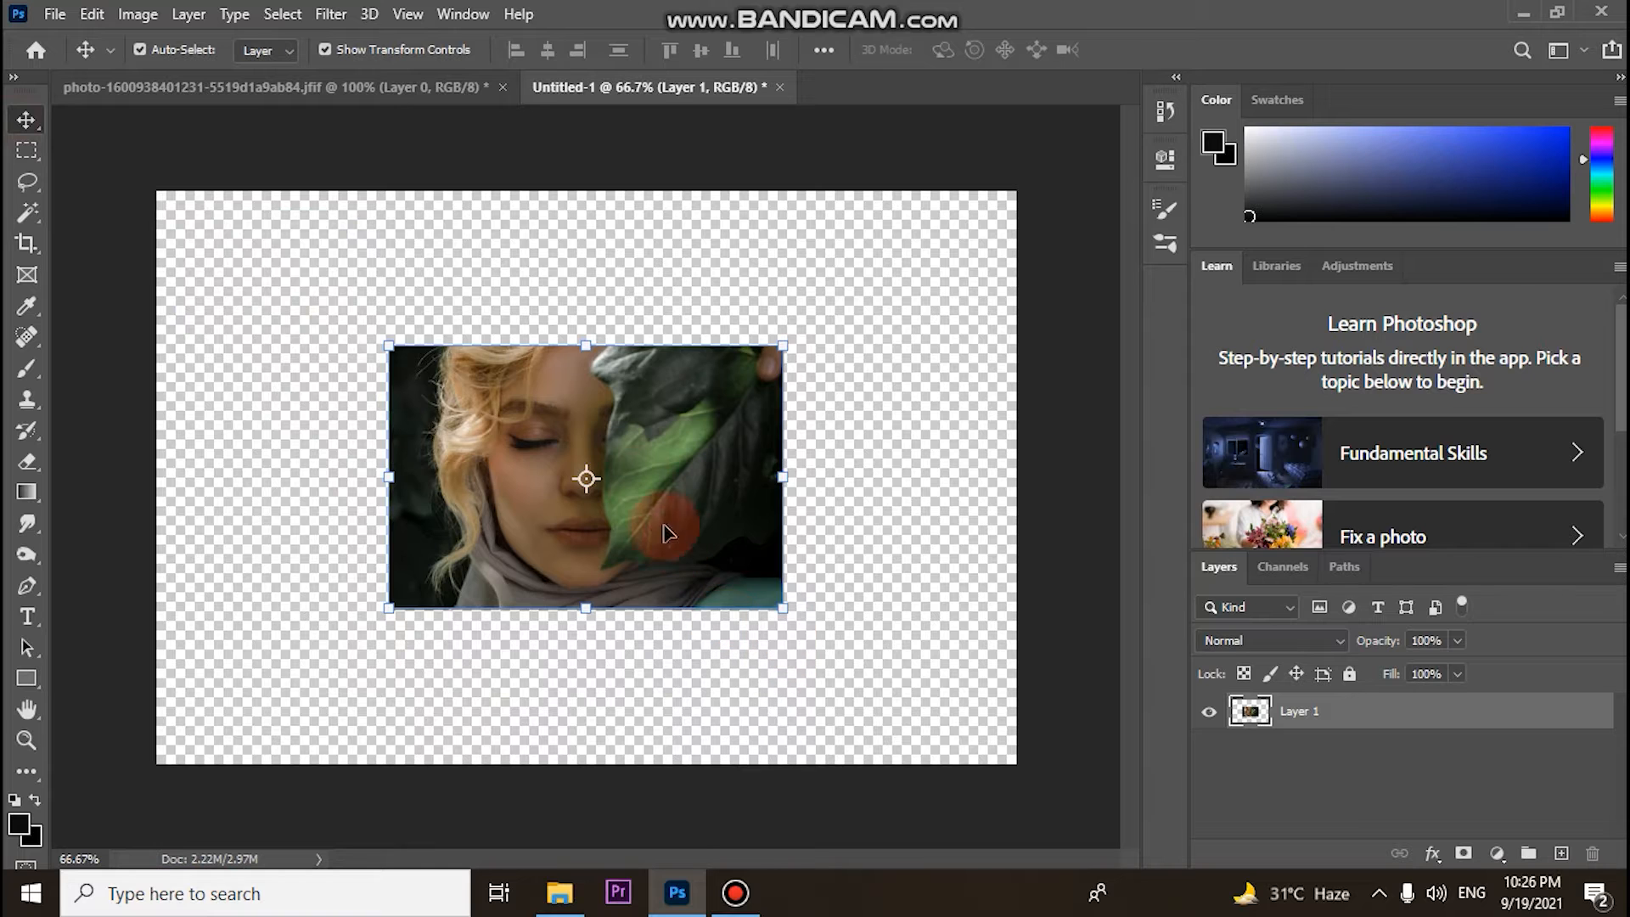
pyautogui.moveTo(609, 388); pyautogui.dragTo(779, 255)
pyautogui.moveTo(793, 455); pyautogui.dragTo(837, 697)
pyautogui.moveTo(775, 546)
pyautogui.mouseDown()
pyautogui.moveTo(777, 516)
pyautogui.moveTo(769, 581)
pyautogui.moveTo(773, 480)
pyautogui.moveTo(774, 518)
pyautogui.mouseUp()
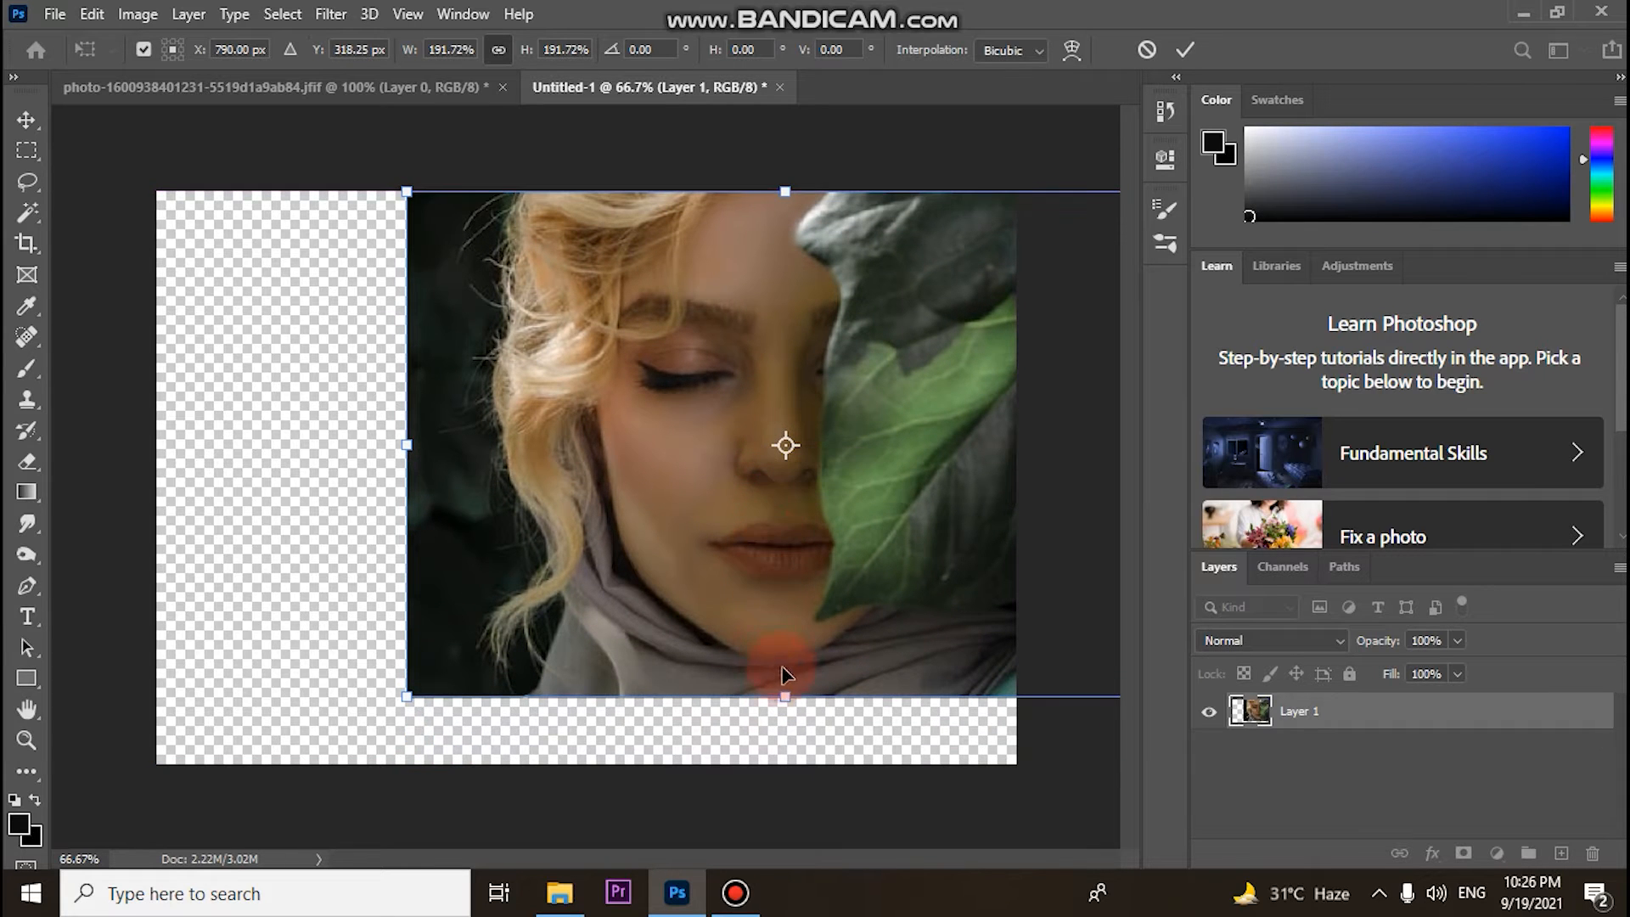
pyautogui.moveTo(784, 697); pyautogui.dragTo(785, 761)
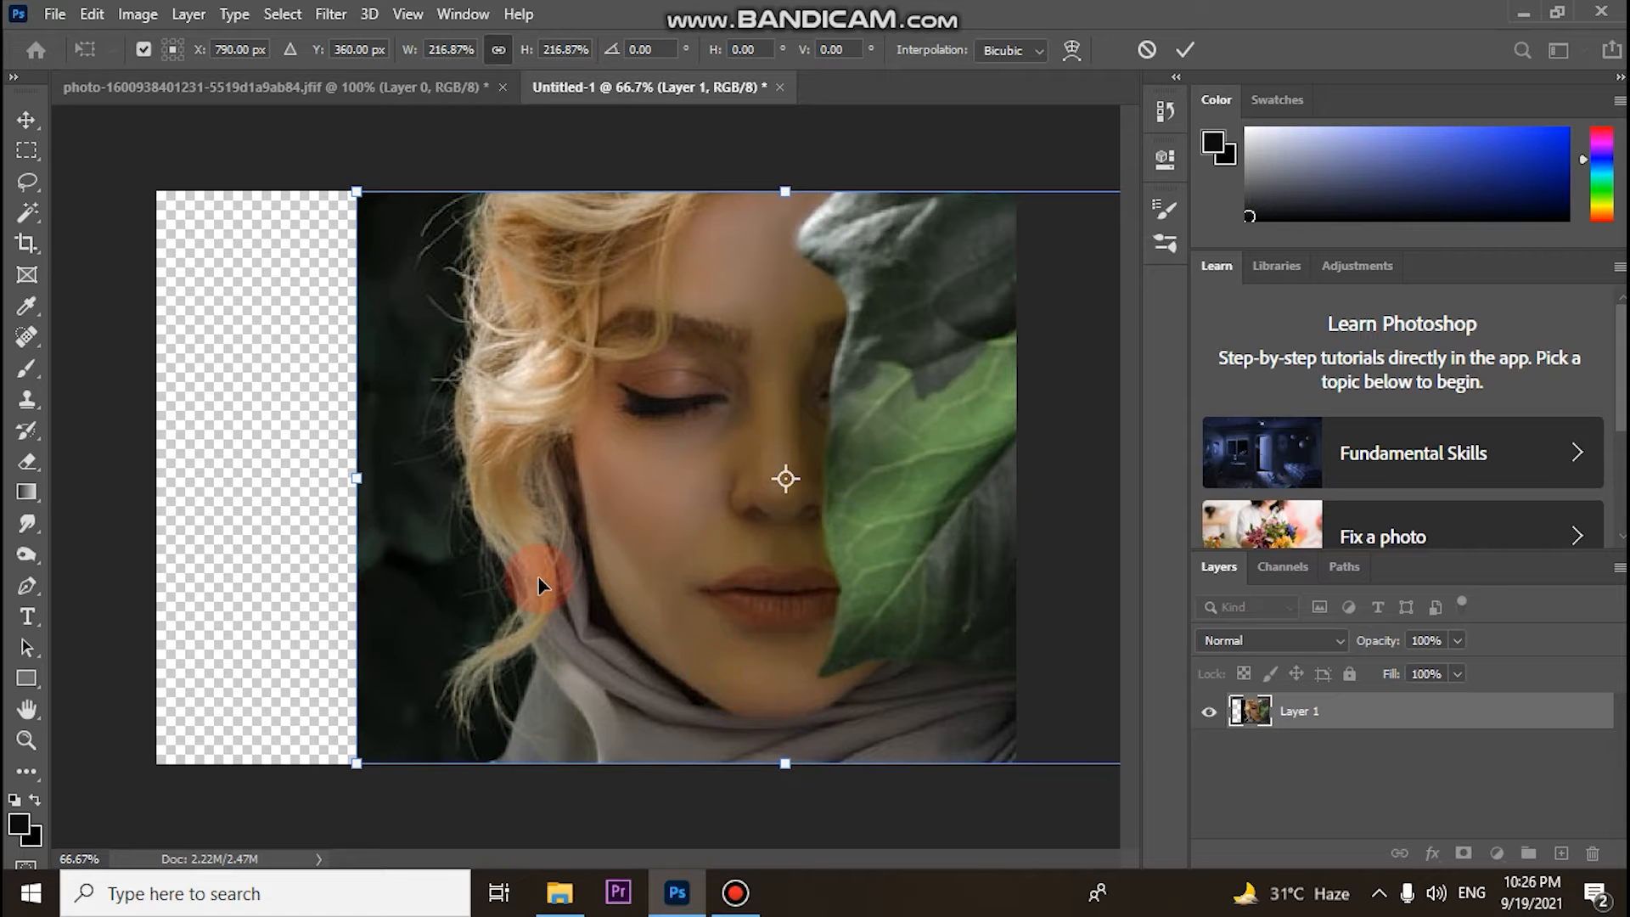
pyautogui.moveTo(556, 573); pyautogui.dragTo(571, 582)
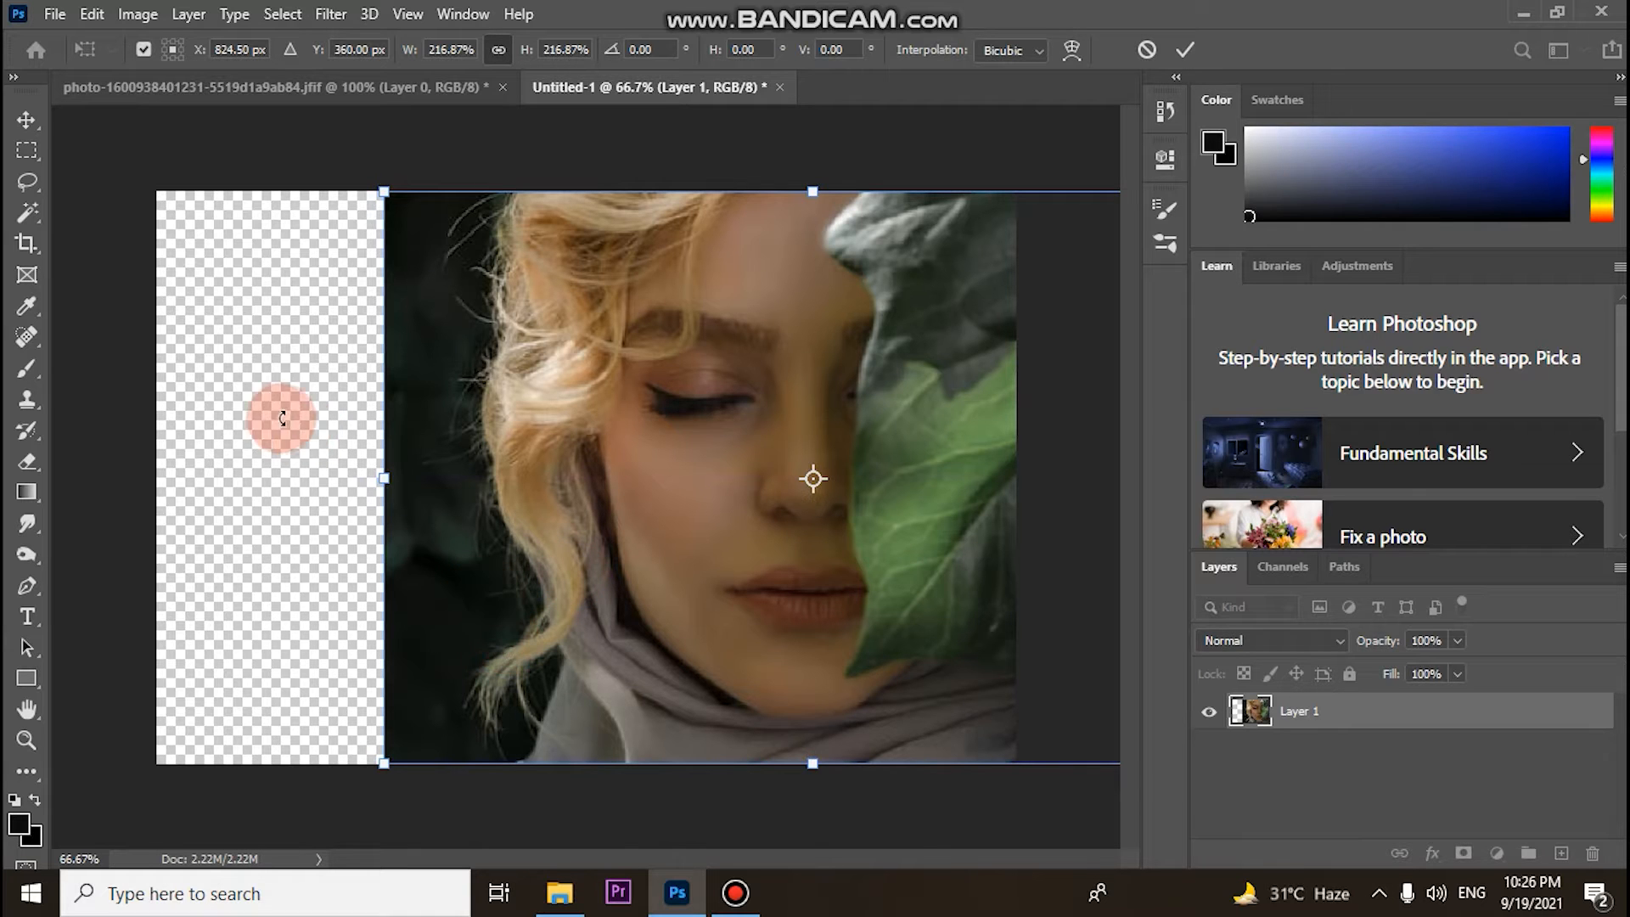
pyautogui.click(27, 152)
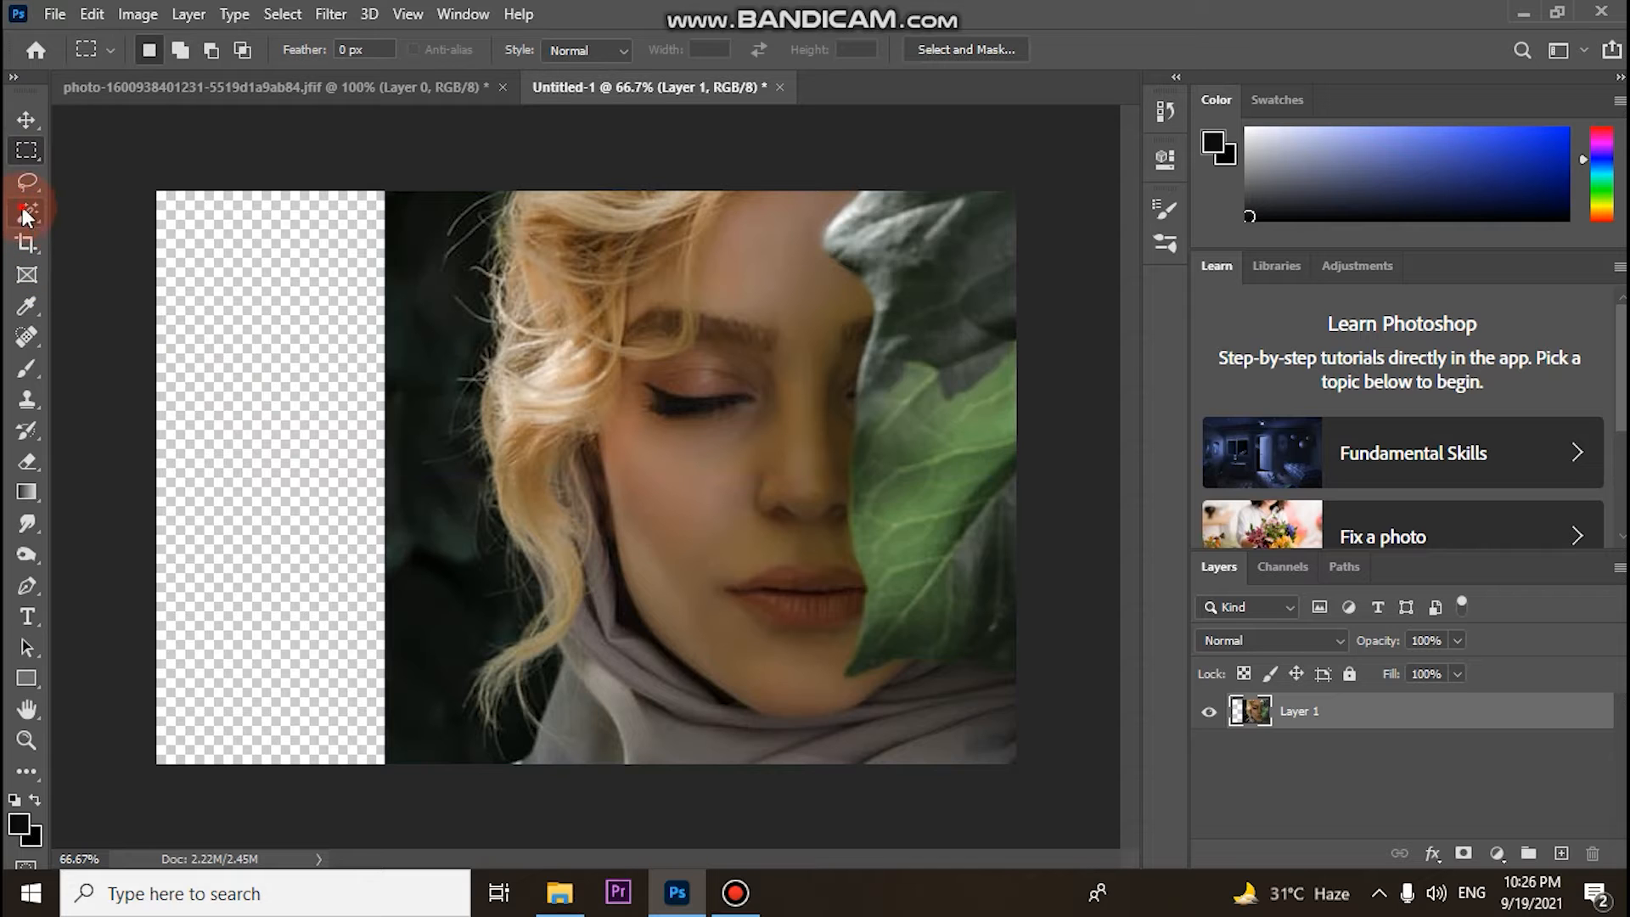
# Step: Select the dark background beside the woman's hair with the Magic Wand, delete it and deselect
pyautogui.click(23, 214)
pyautogui.click(468, 550)
pyautogui.moveTo(472, 553); pyautogui.dragTo(407, 554)
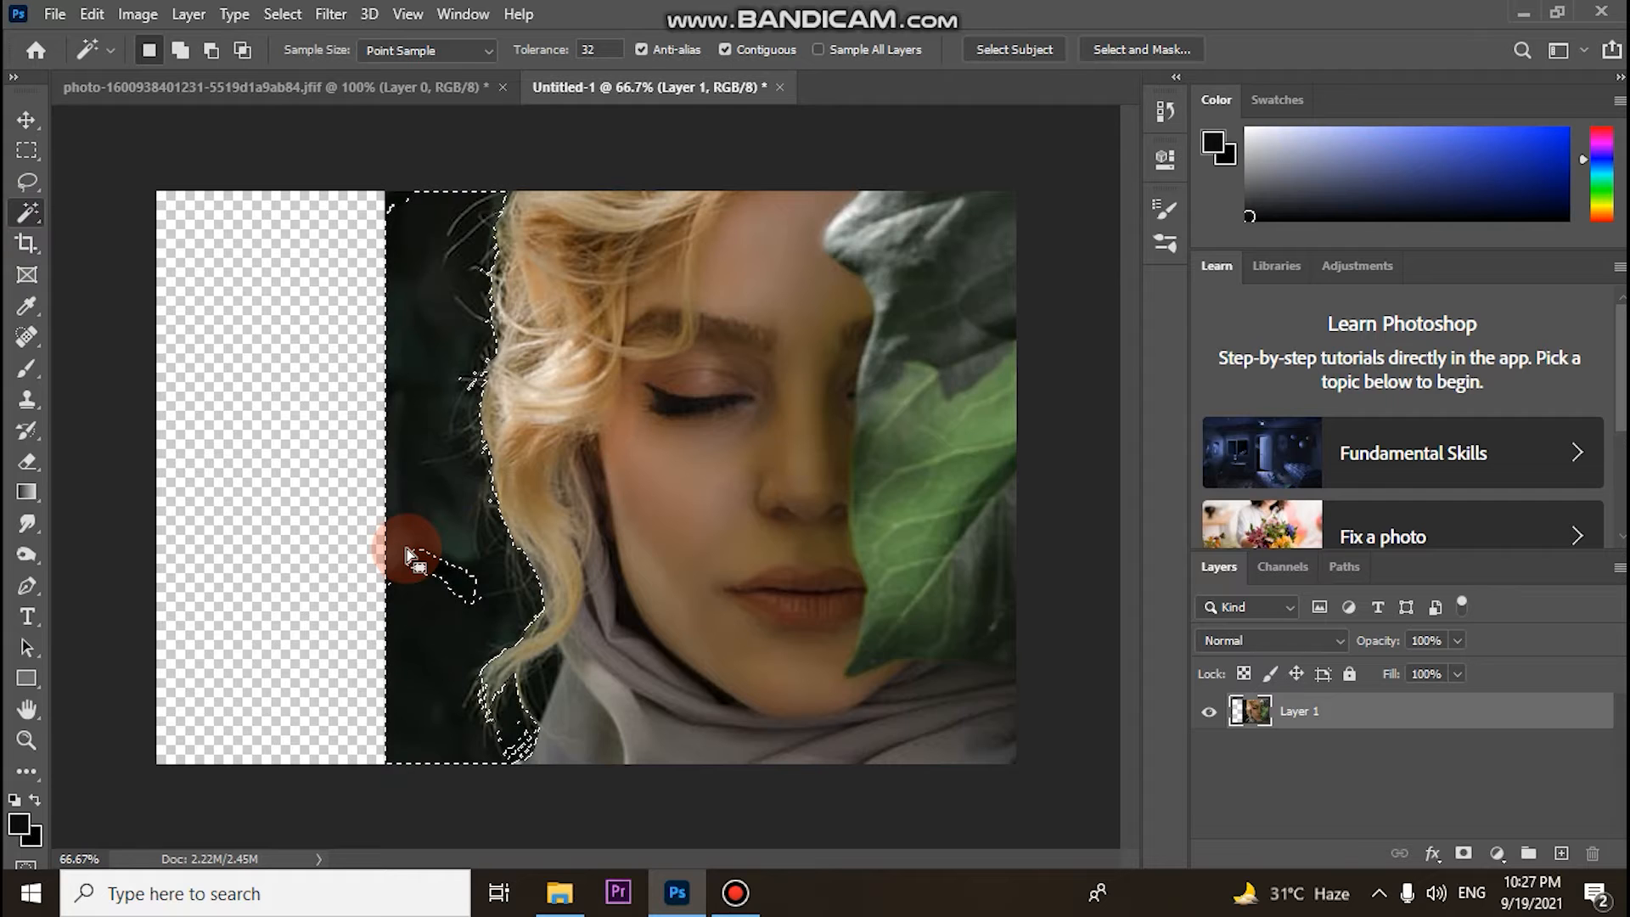
pyautogui.press('Delete')
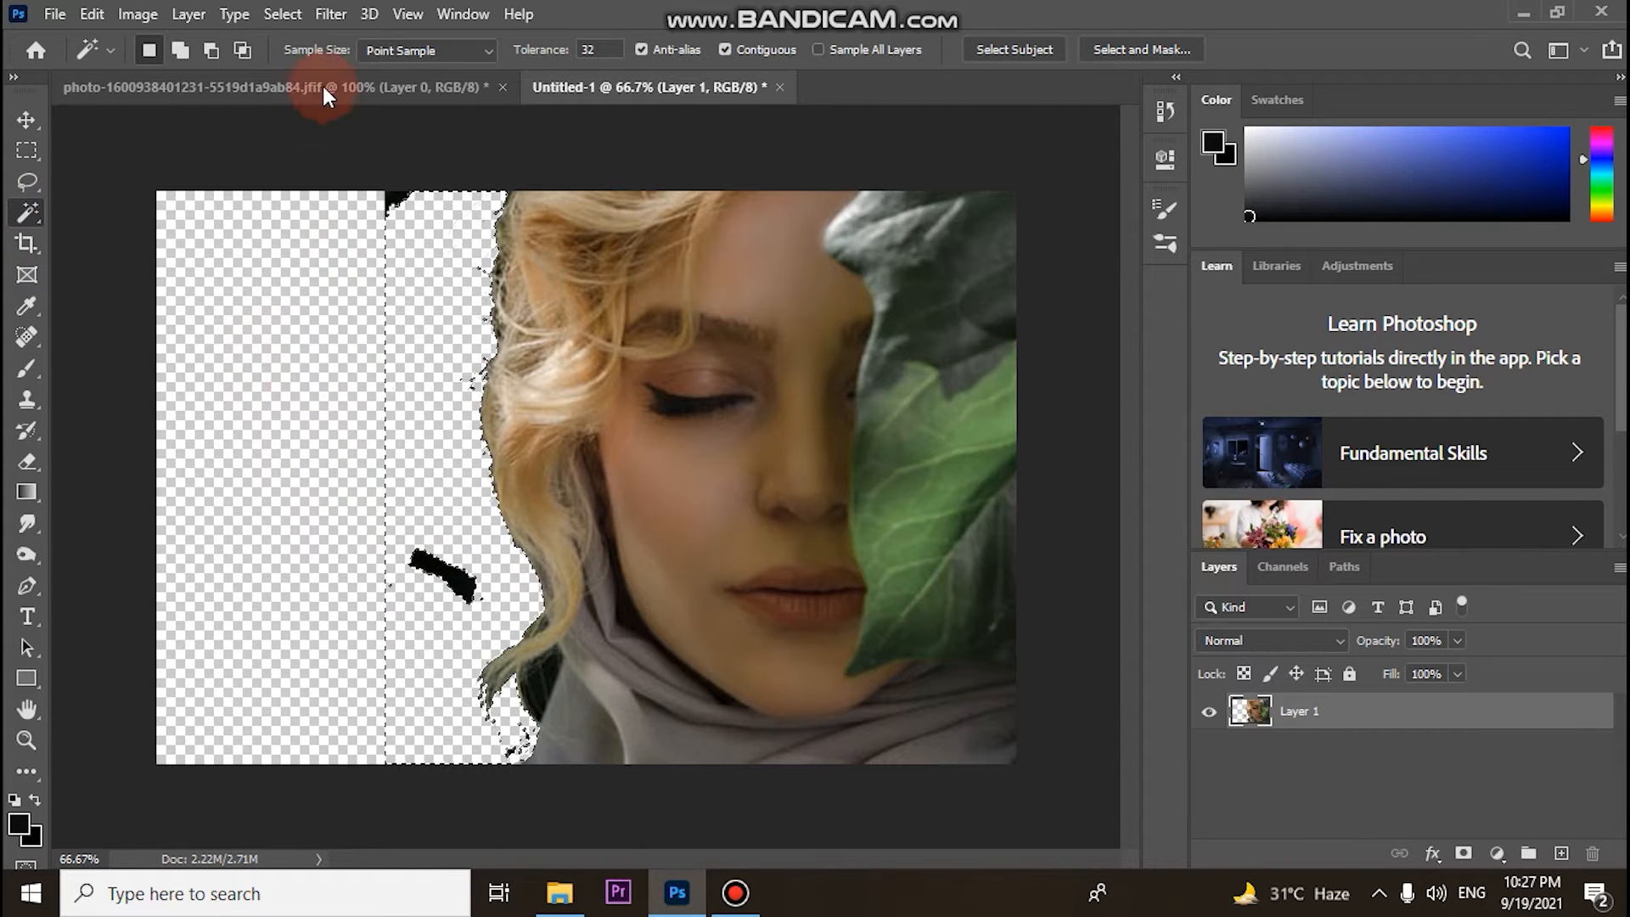
pyautogui.click(277, 13)
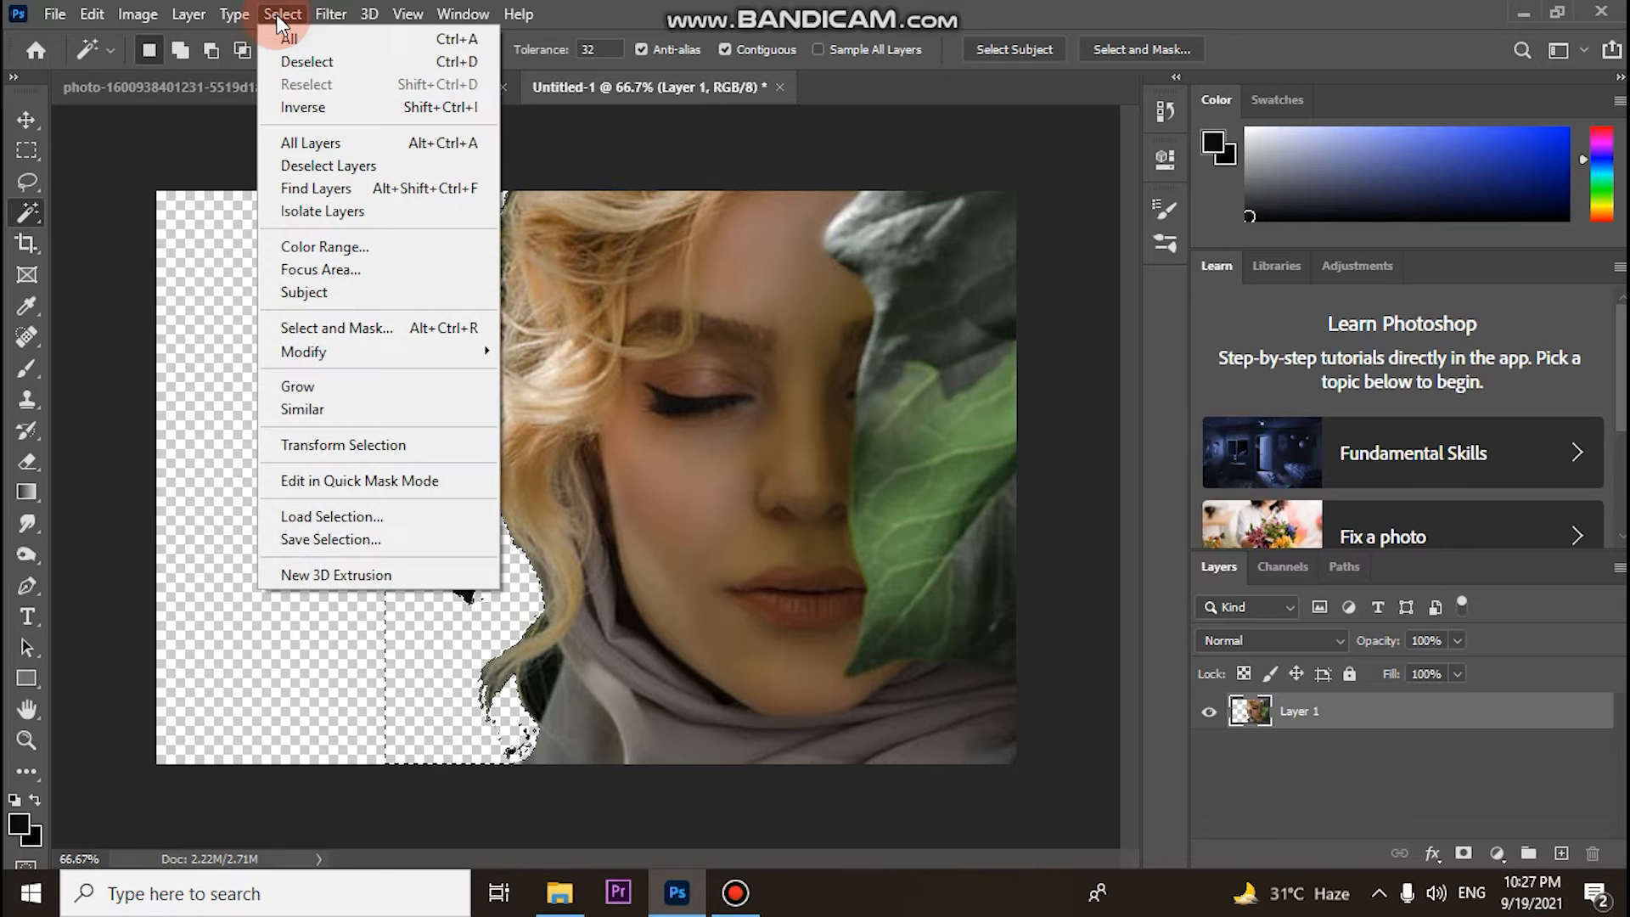
pyautogui.click(286, 63)
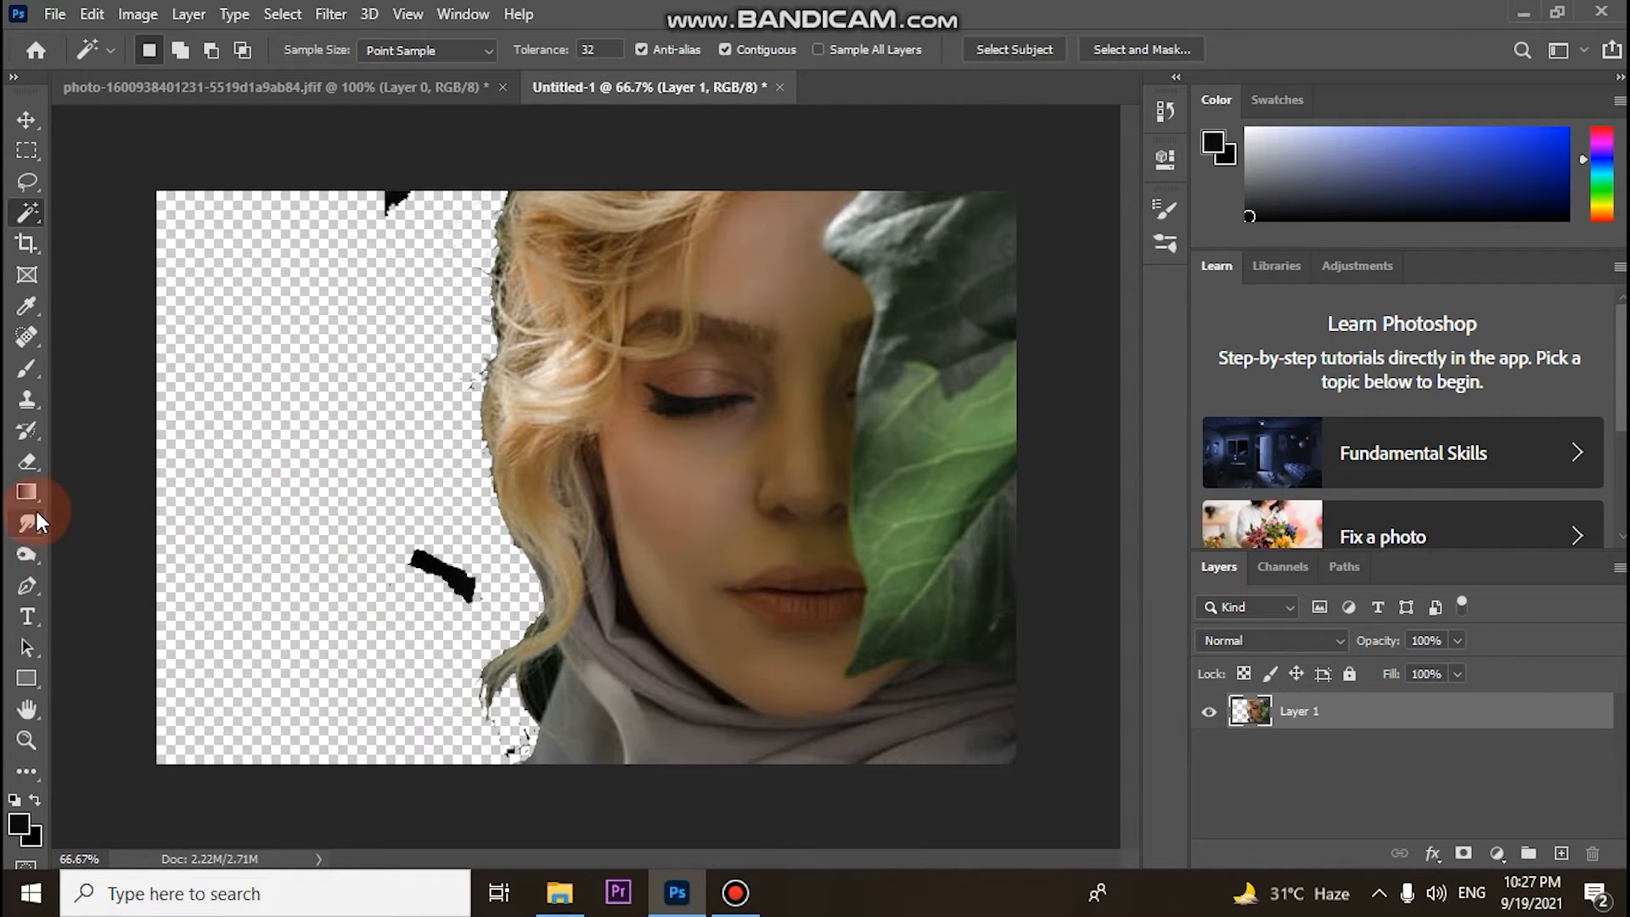
# Step: Erase the leftover black patches in the transparent area beside the hair
pyautogui.click(34, 465)
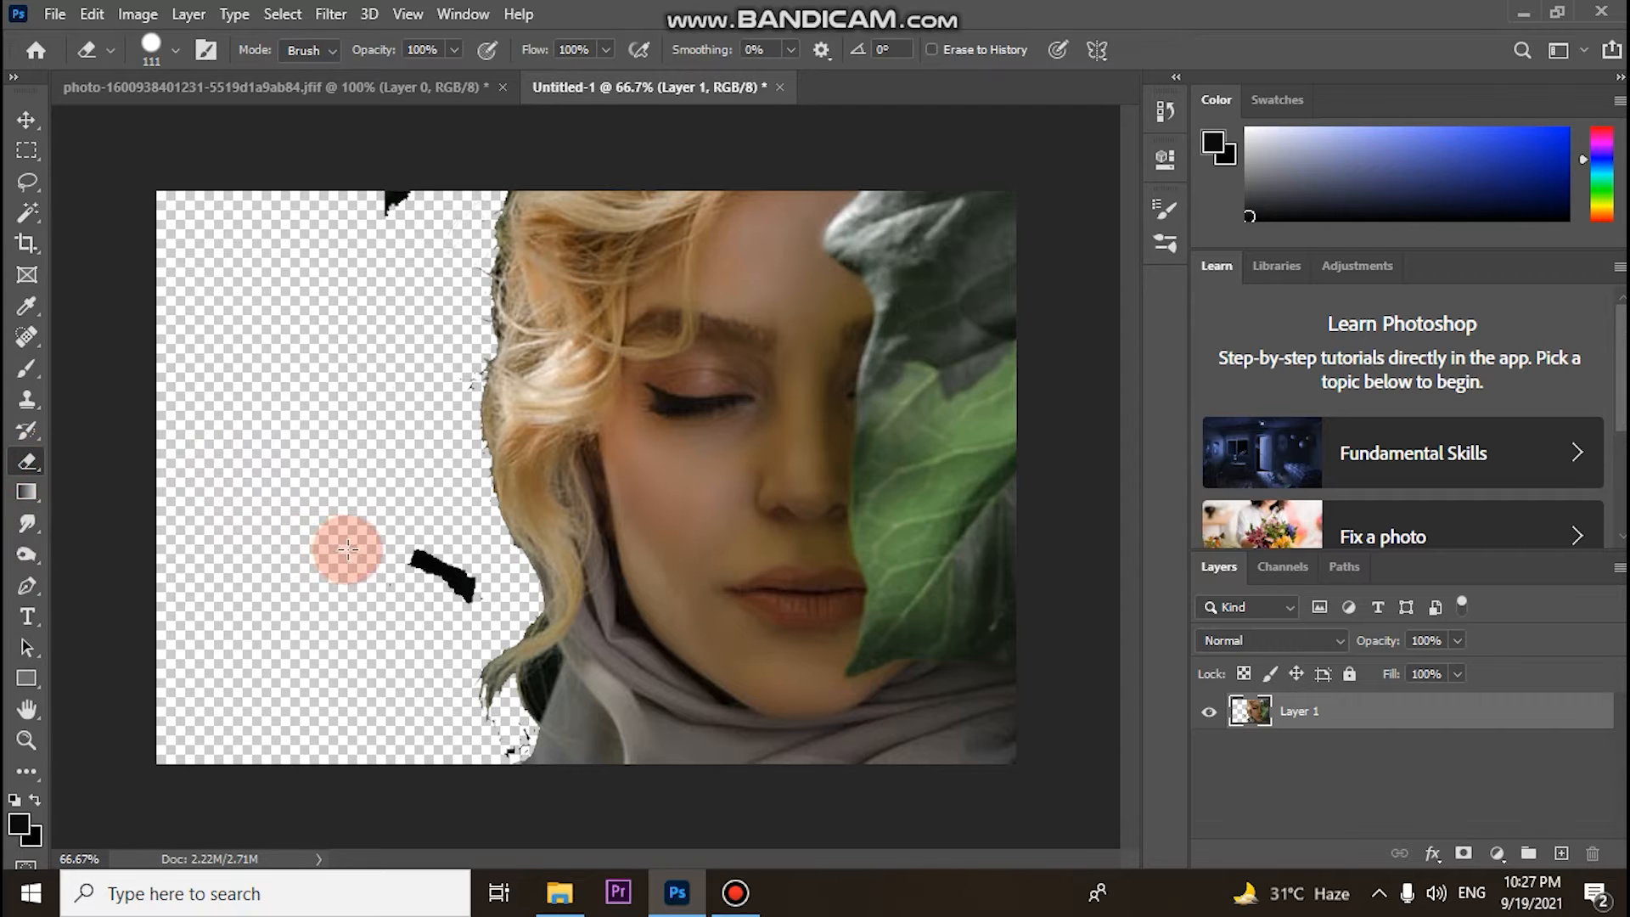
pyautogui.moveTo(382, 538)
pyautogui.mouseDown()
pyautogui.moveTo(452, 580)
pyautogui.moveTo(354, 385)
pyautogui.moveTo(344, 242)
pyautogui.moveTo(403, 205)
pyautogui.moveTo(363, 489)
pyautogui.moveTo(52, 260)
pyautogui.moveTo(92, 284)
pyautogui.moveTo(170, 479)
pyautogui.moveTo(162, 595)
pyautogui.moveTo(79, 436)
pyautogui.mouseUp()
pyautogui.click(20, 373)
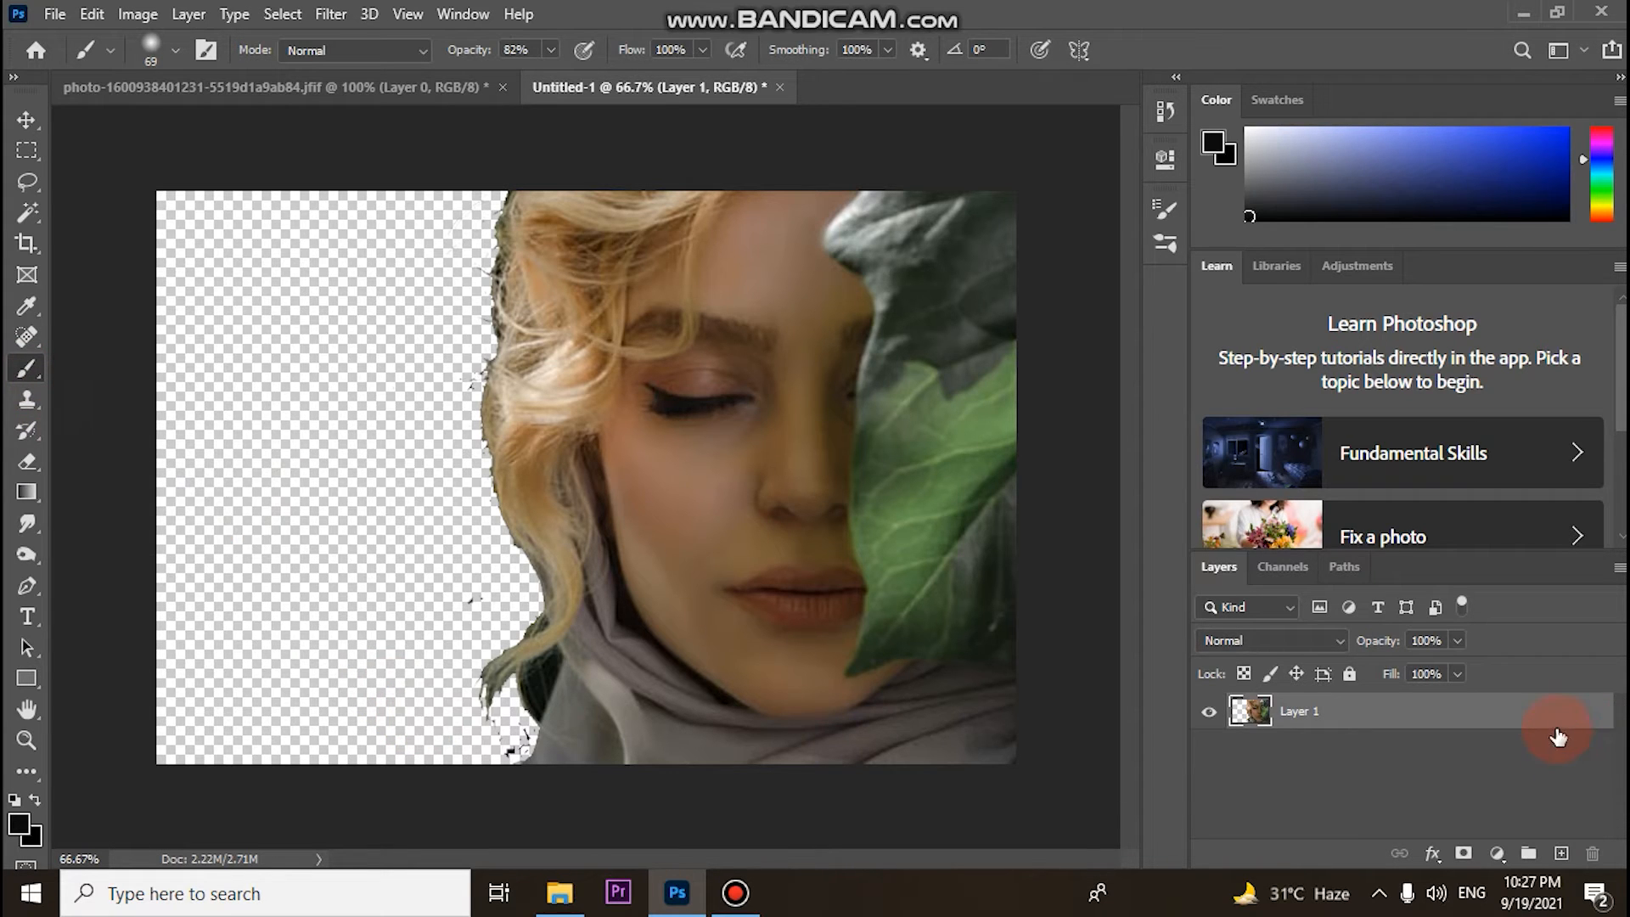
# Step: Duplicate Layer 1 and add a Solid Color fill layer of #0c0c0c directly beneath the copy
pyautogui.moveTo(1560, 728); pyautogui.dragTo(1560, 857)
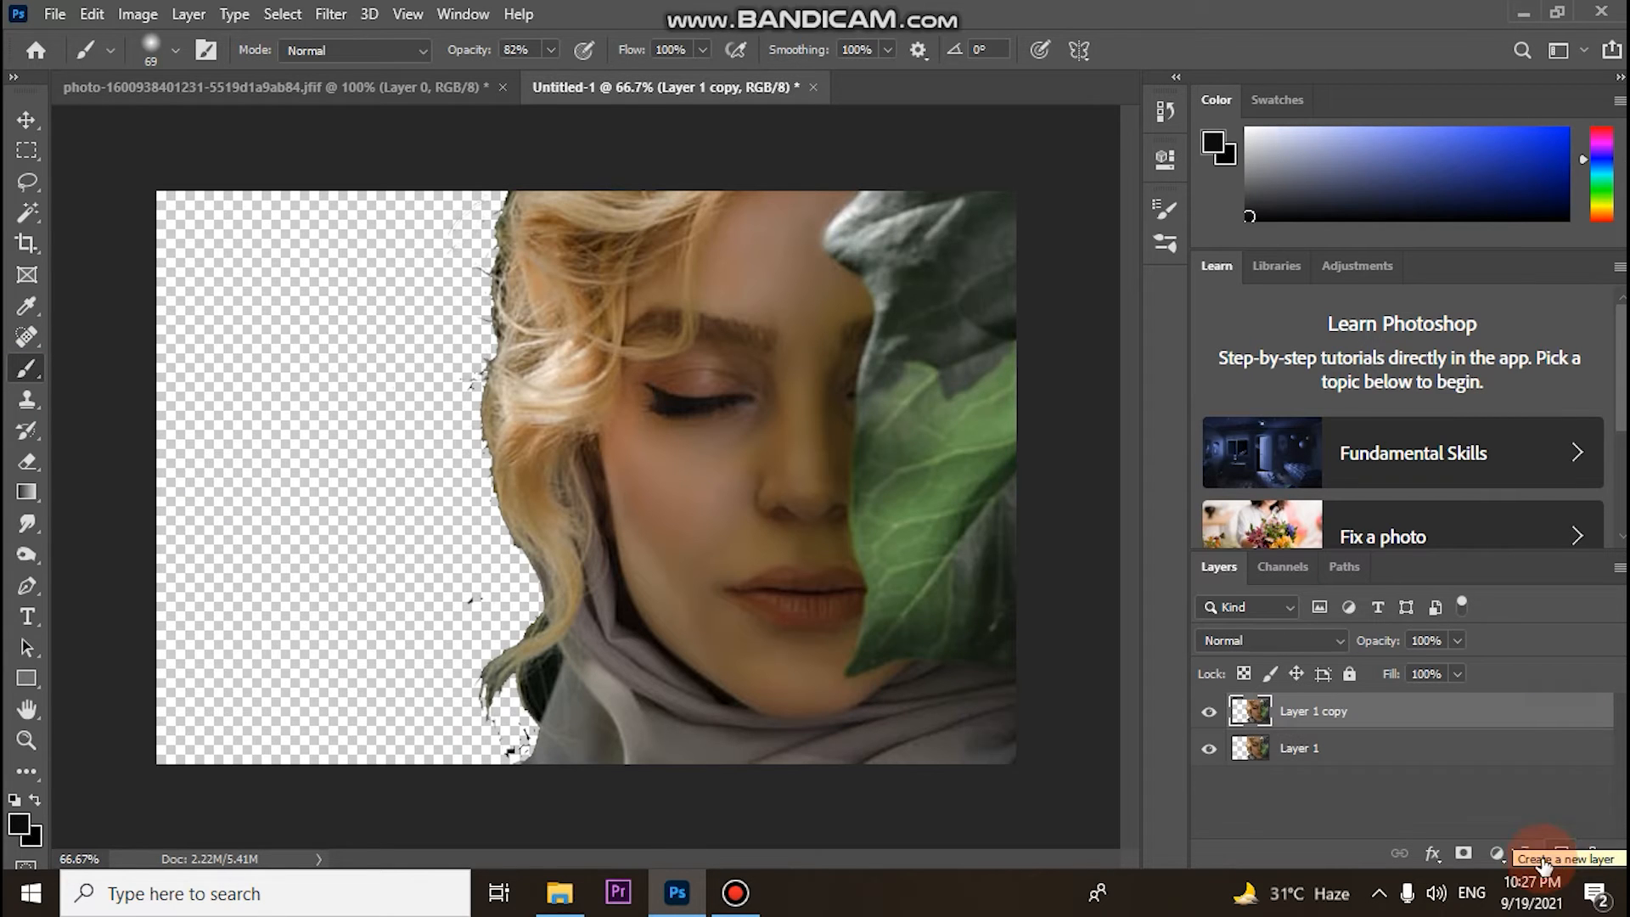
pyautogui.click(1497, 853)
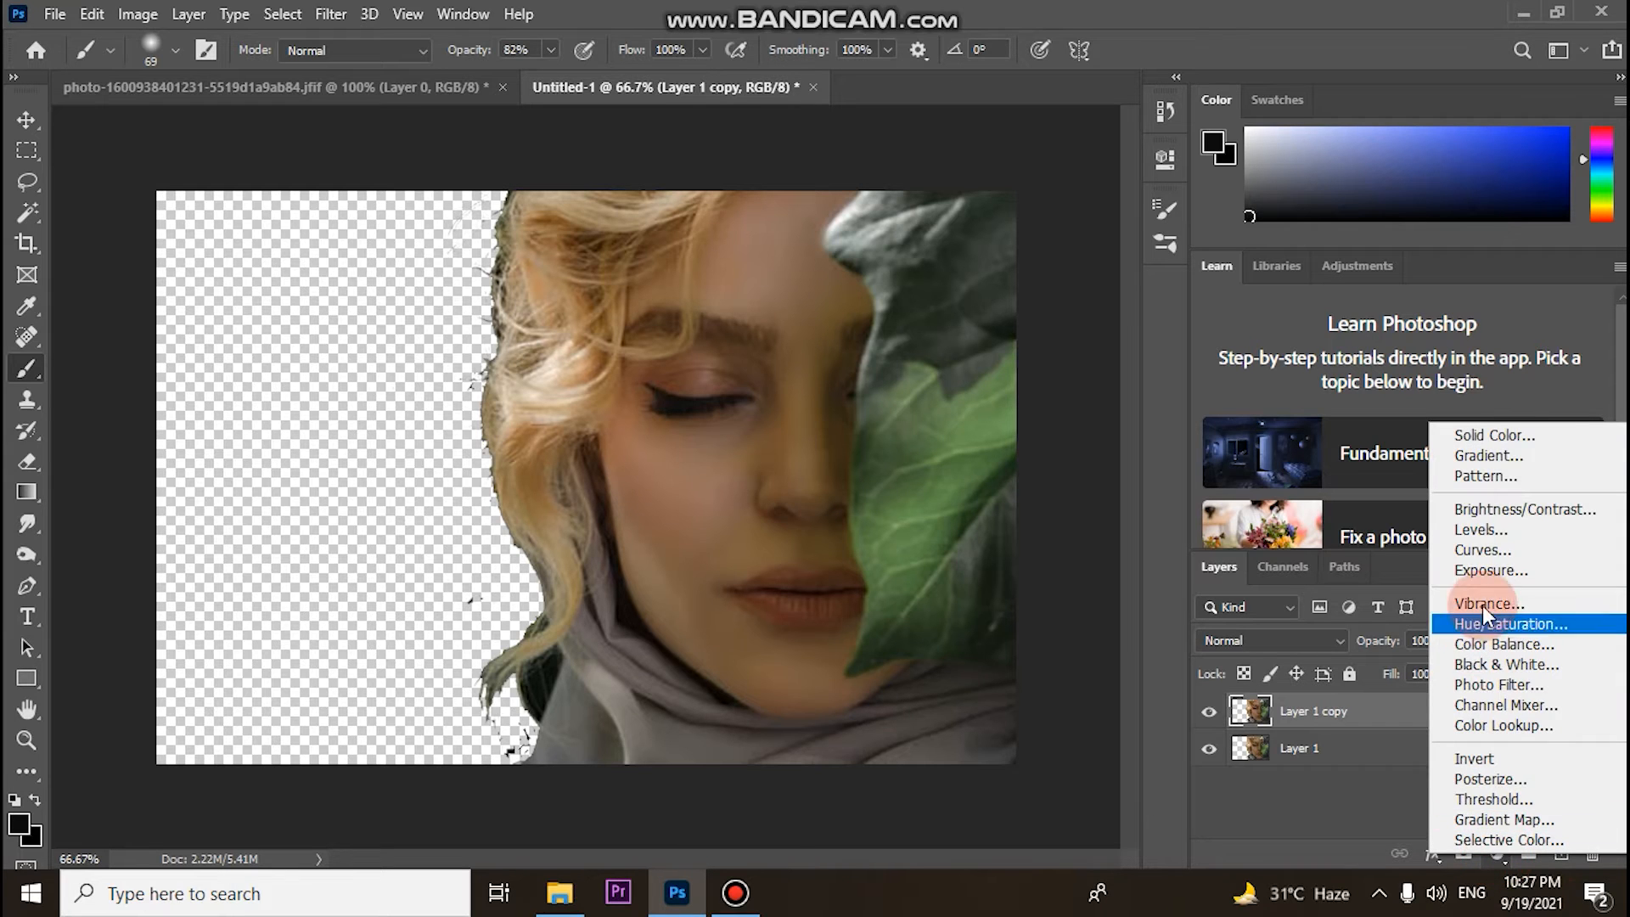
pyautogui.click(1494, 436)
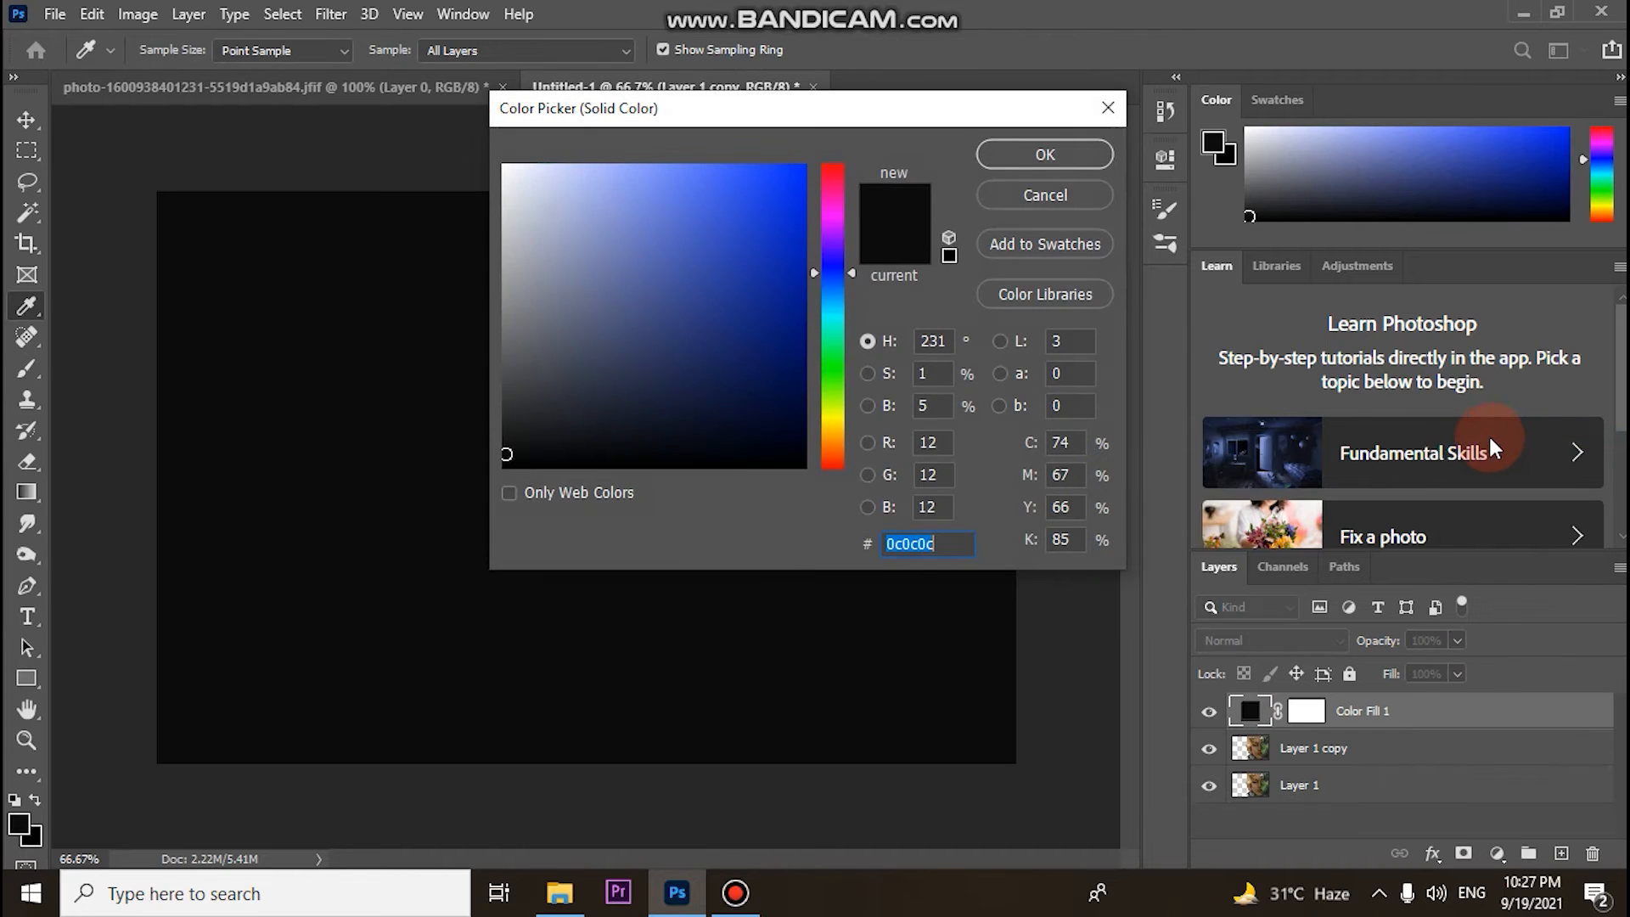
pyautogui.click(1068, 164)
pyautogui.moveTo(1247, 758); pyautogui.dragTo(1253, 708)
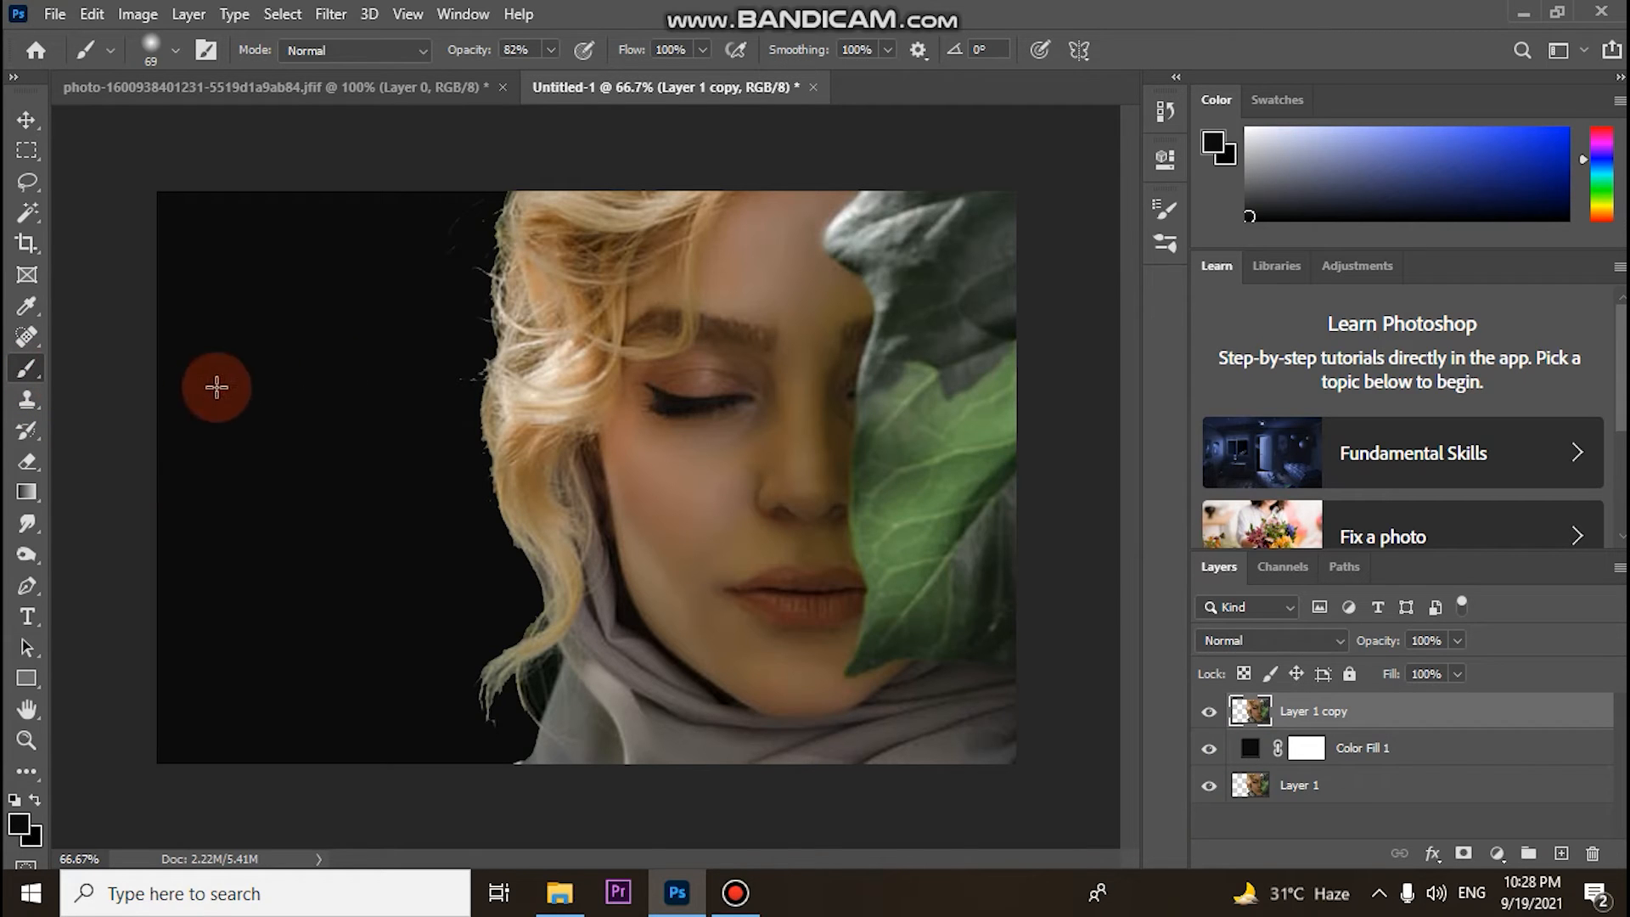
# Step: Paint black along the outer edge of the hair on Layer 1 copy to cover stray strands and background remnants
pyautogui.moveTo(478, 208)
pyautogui.mouseDown()
pyautogui.moveTo(441, 345)
pyautogui.moveTo(455, 226)
pyautogui.moveTo(473, 575)
pyautogui.moveTo(441, 379)
pyautogui.moveTo(469, 229)
pyautogui.moveTo(462, 420)
pyautogui.moveTo(433, 175)
pyautogui.moveTo(448, 455)
pyautogui.moveTo(426, 582)
pyautogui.moveTo(466, 615)
pyautogui.moveTo(532, 589)
pyautogui.moveTo(506, 546)
pyautogui.moveTo(535, 594)
pyautogui.moveTo(524, 632)
pyautogui.moveTo(484, 654)
pyautogui.moveTo(478, 724)
pyautogui.mouseUp()
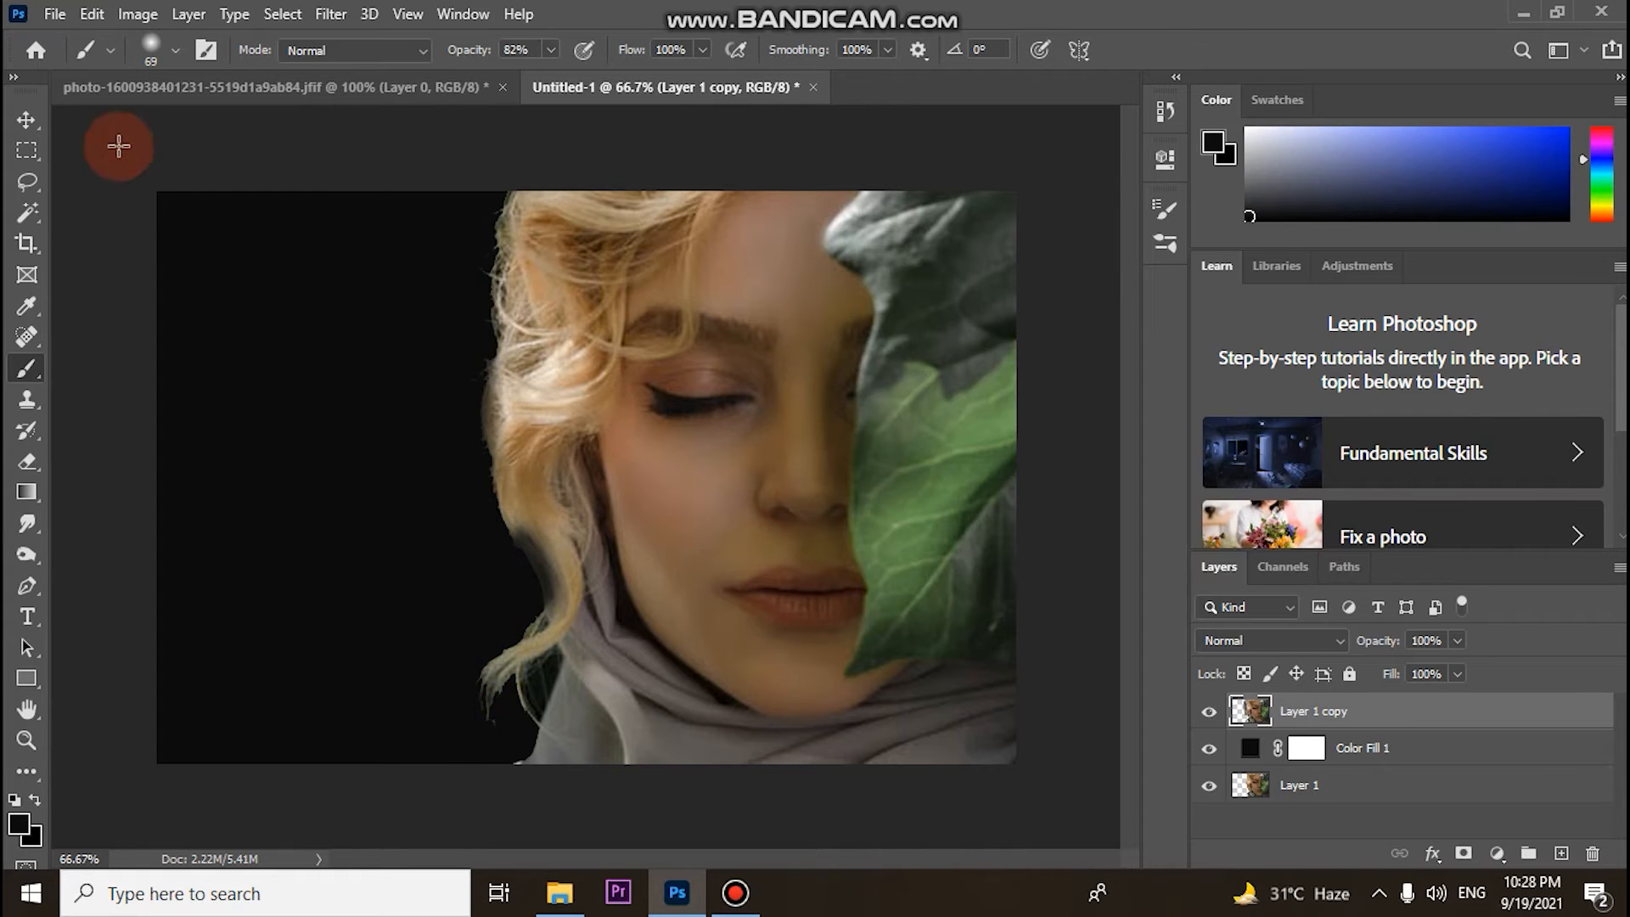
pyautogui.click(56, 13)
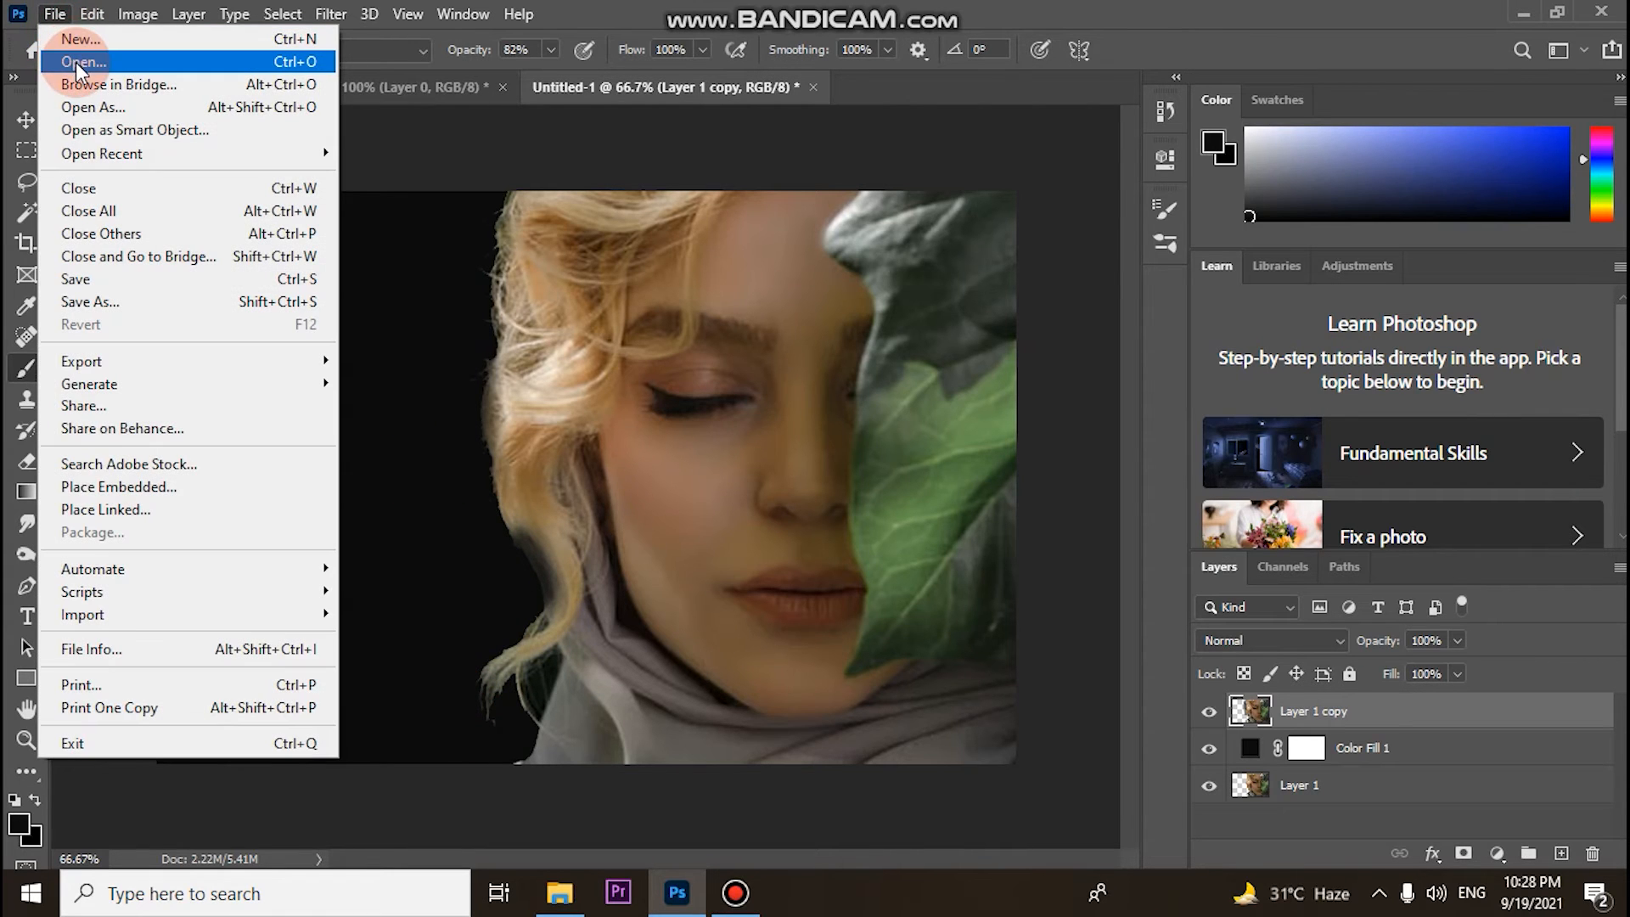
pyautogui.click(76, 65)
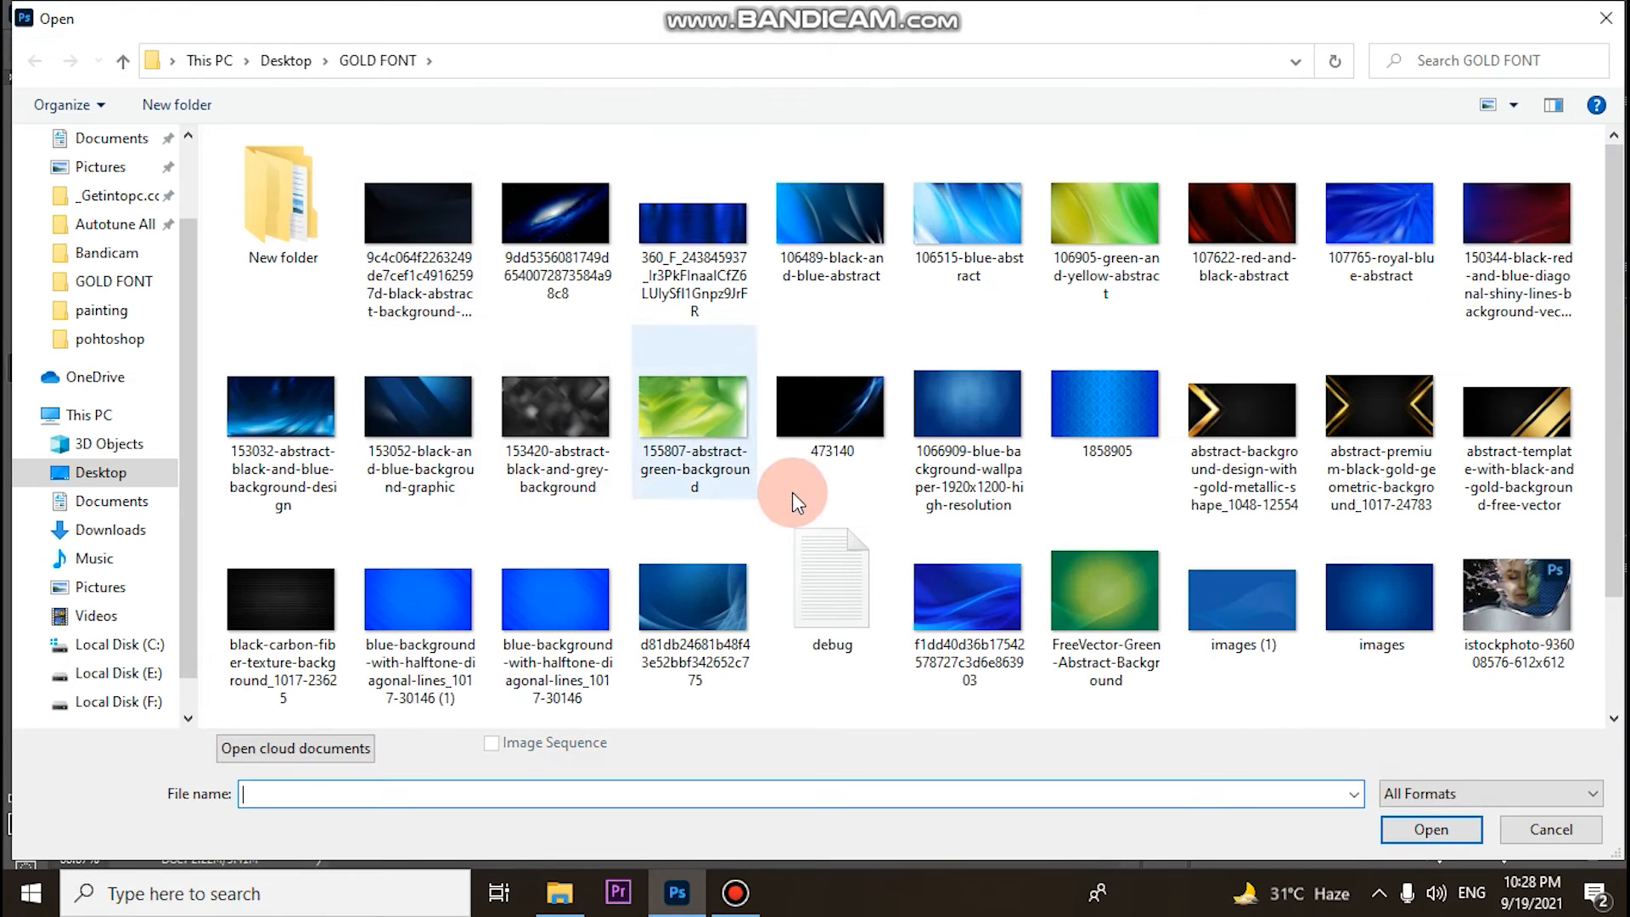
pyautogui.click(1613, 21)
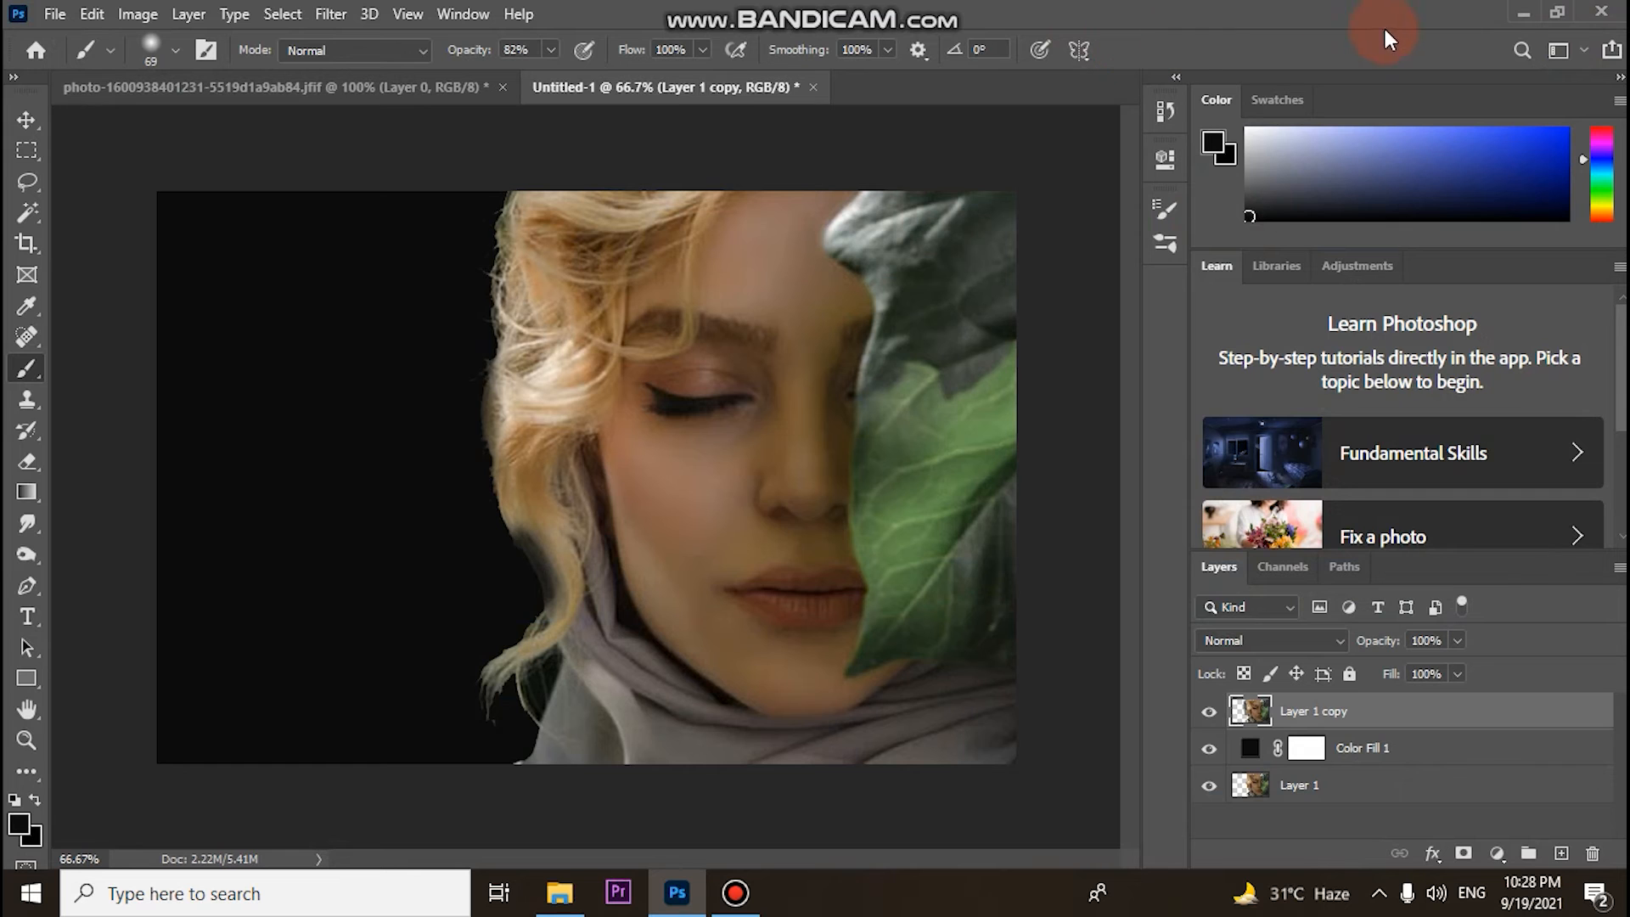
pyautogui.press('m')
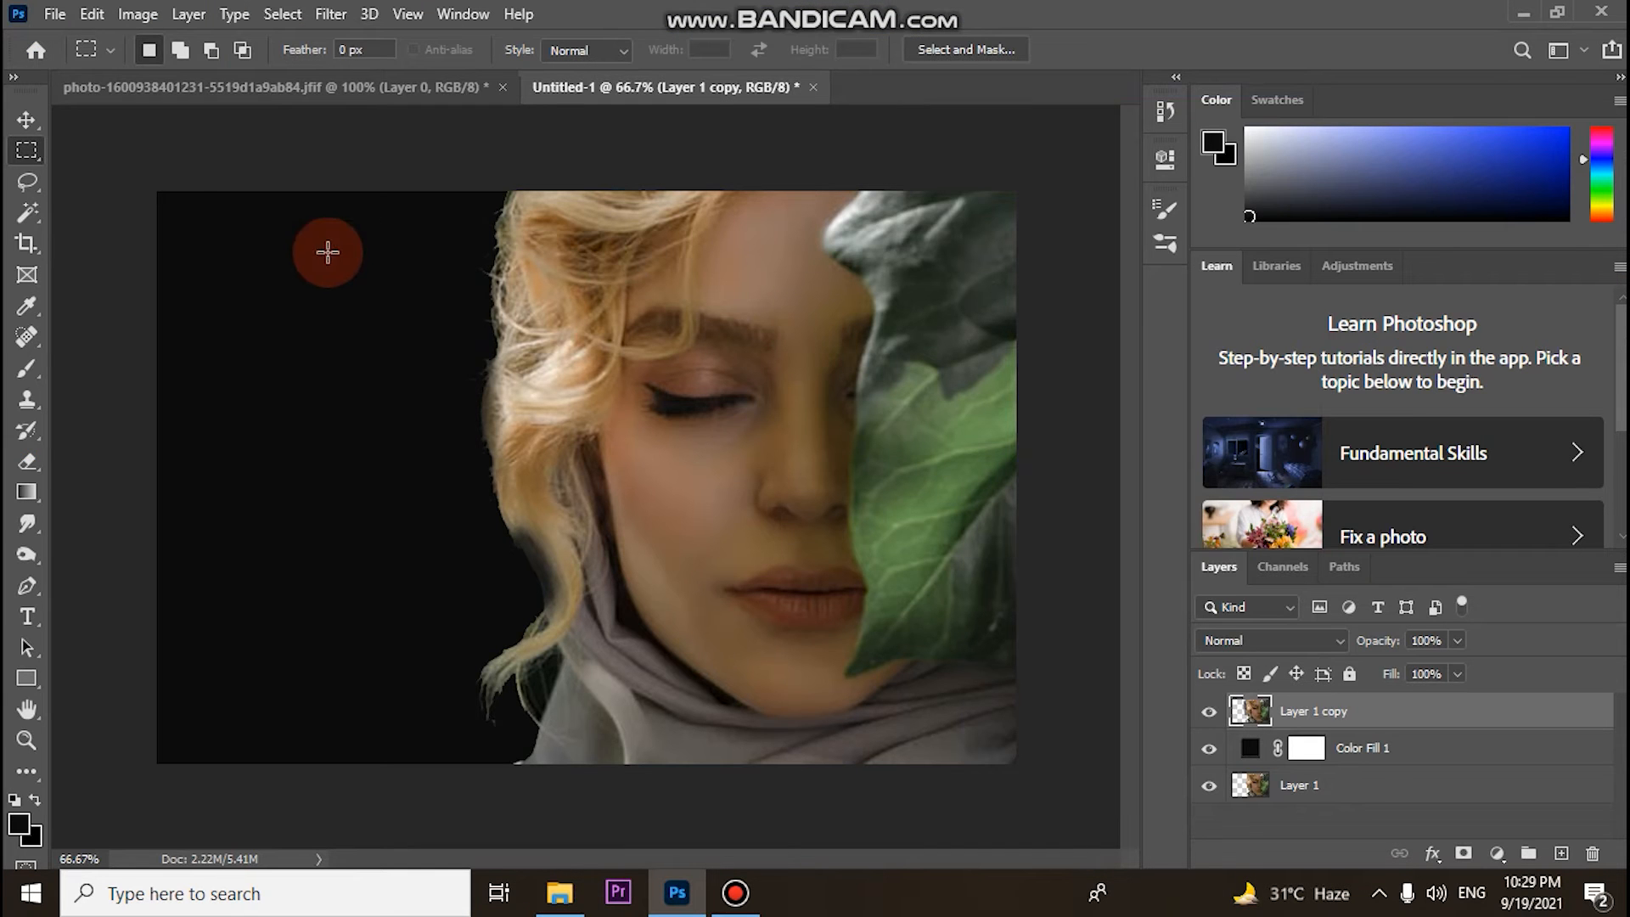
pyautogui.click(27, 118)
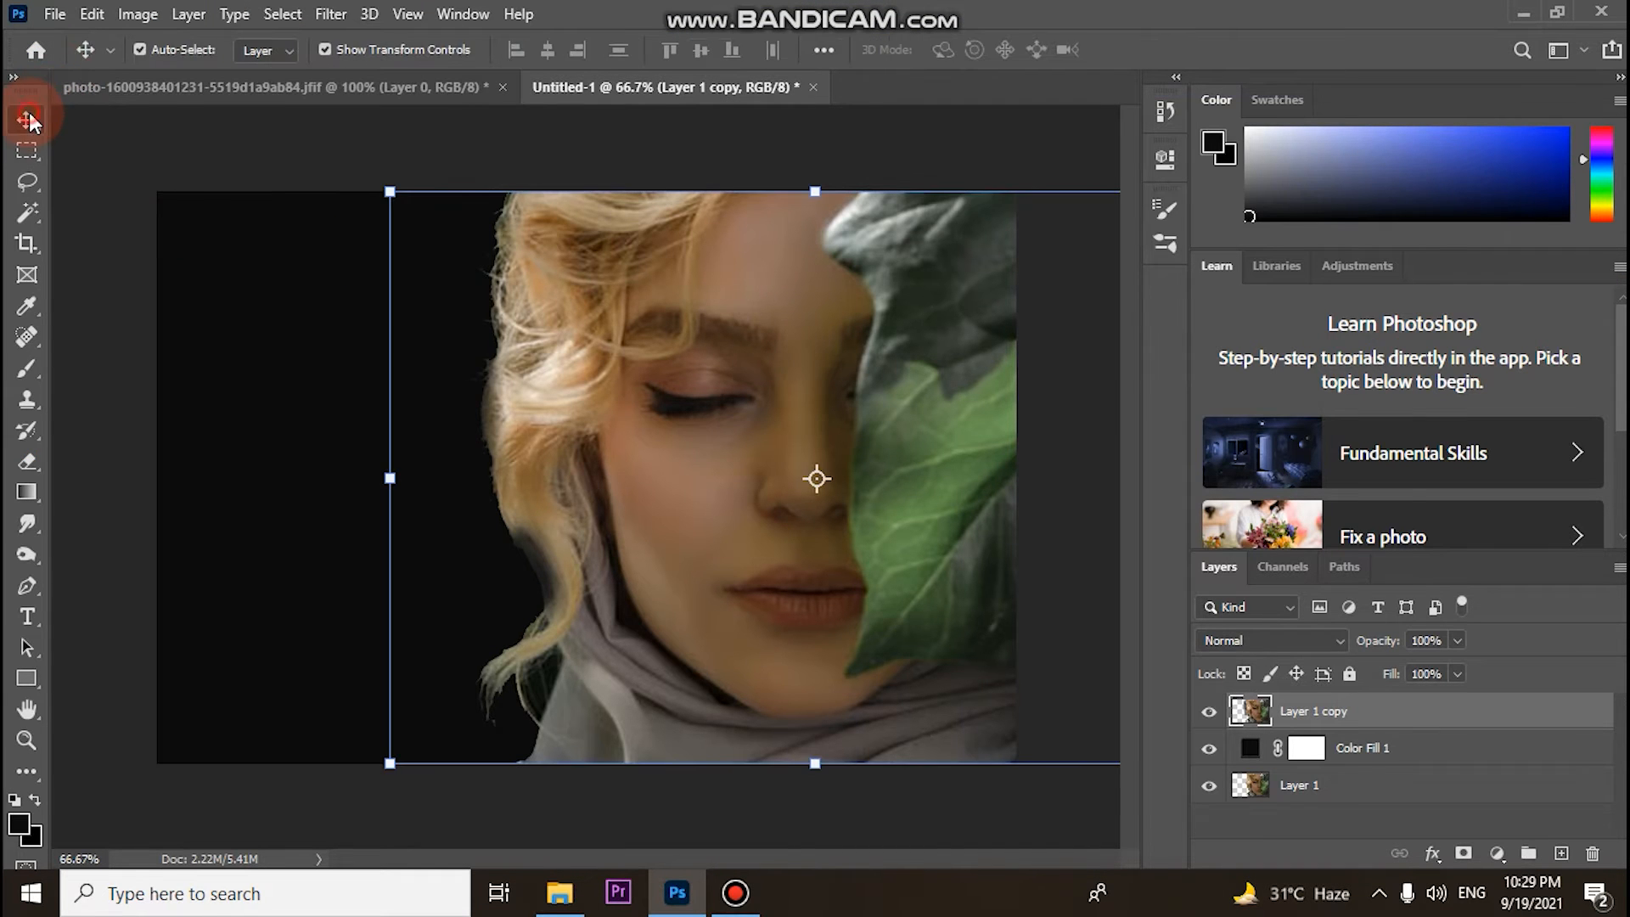
pyautogui.click(54, 15)
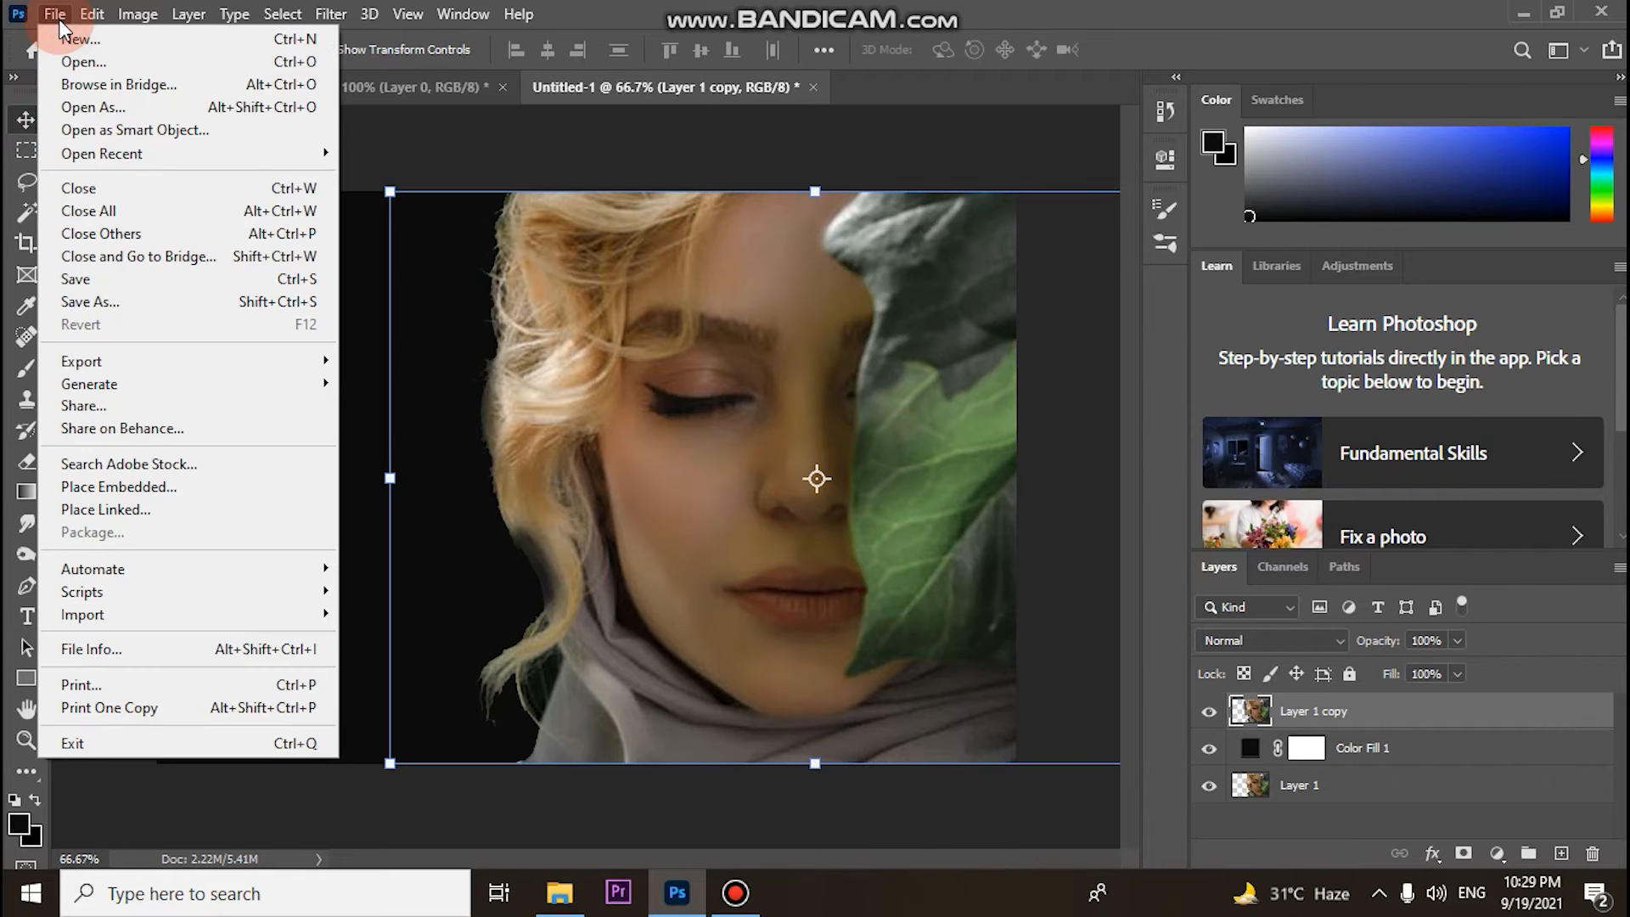
pyautogui.click(380, 370)
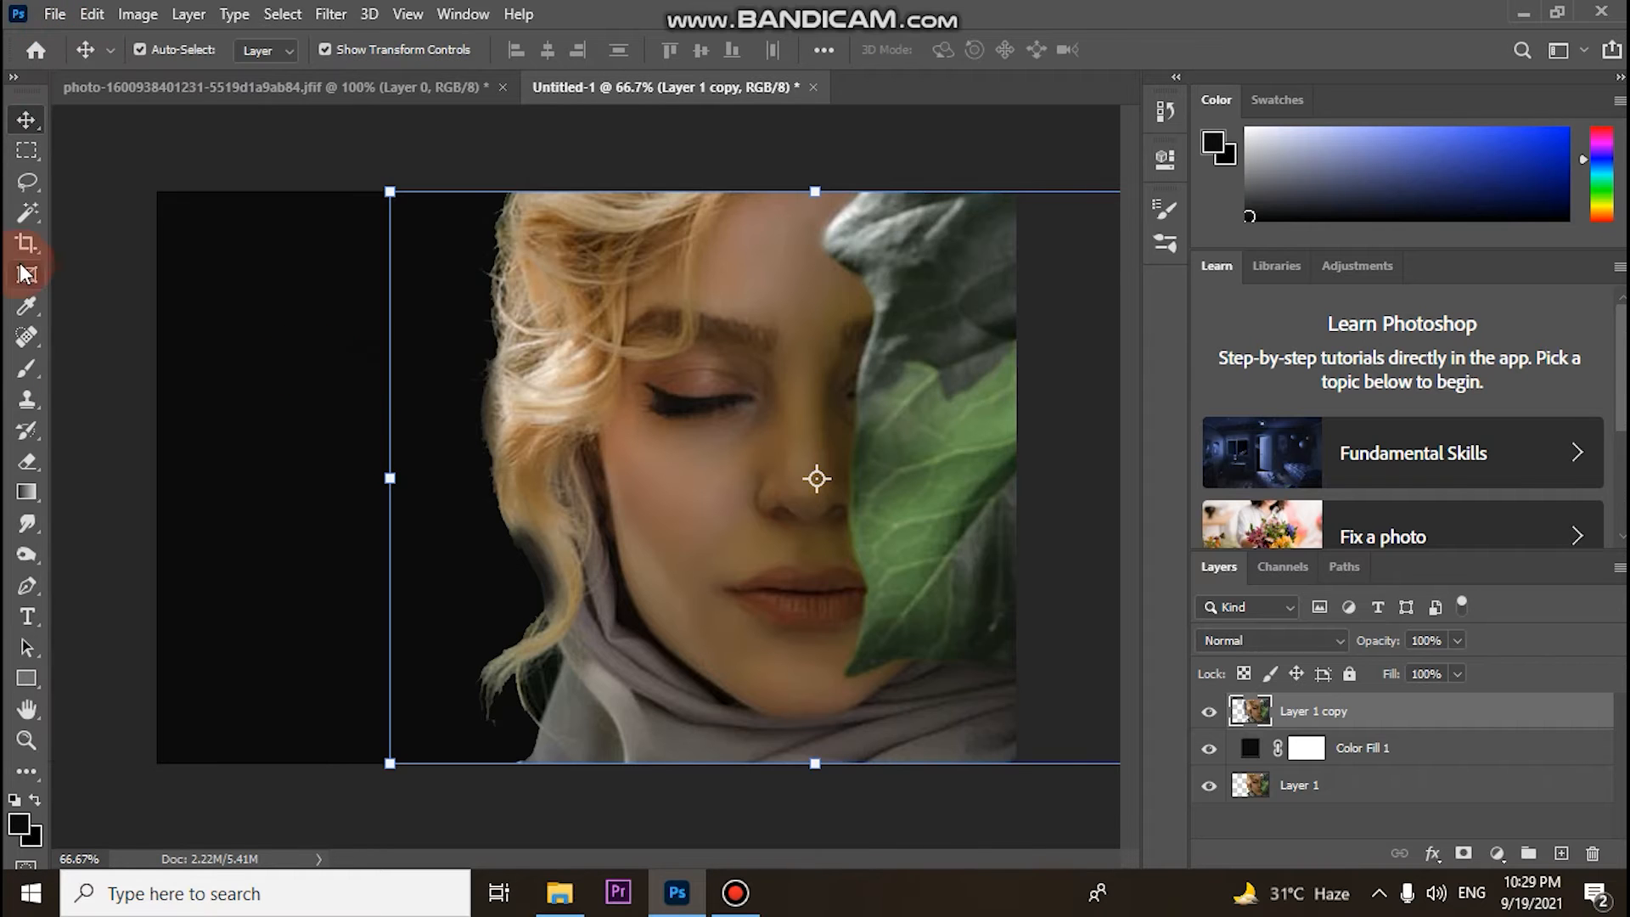
pyautogui.click(32, 146)
pyautogui.click(233, 334)
# Step: Open the water splash image 60-601289_picsart-water-effect-editing-tutorial-water-splash-for from the Downloads folder
pyautogui.click(55, 14)
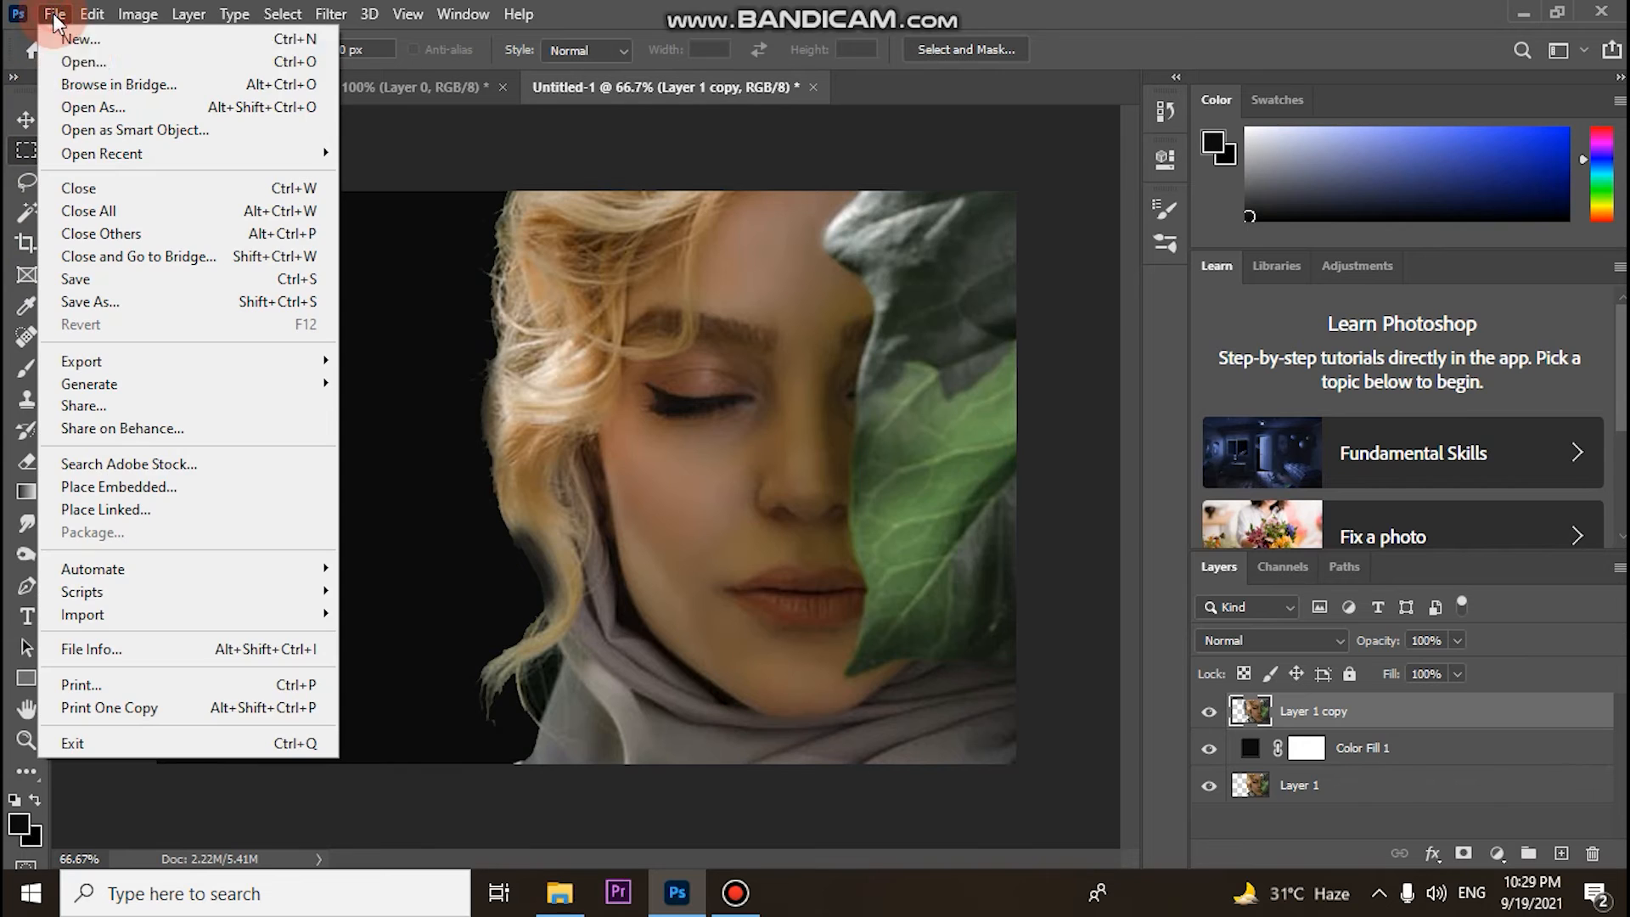
pyautogui.click(83, 62)
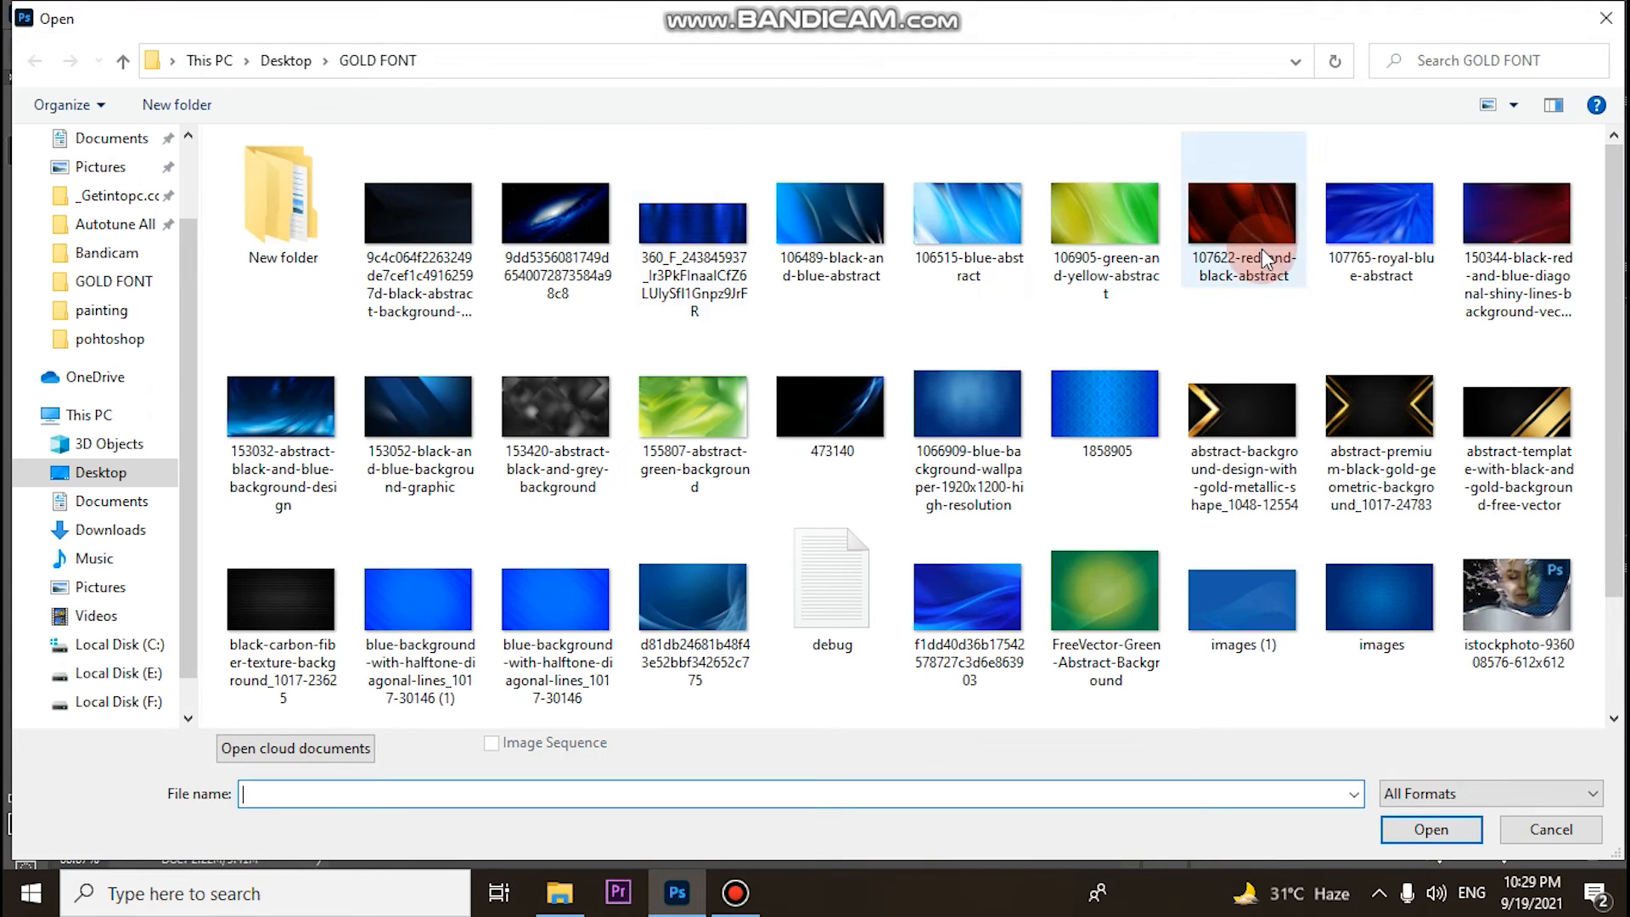
pyautogui.scroll(-2, 965, 261)
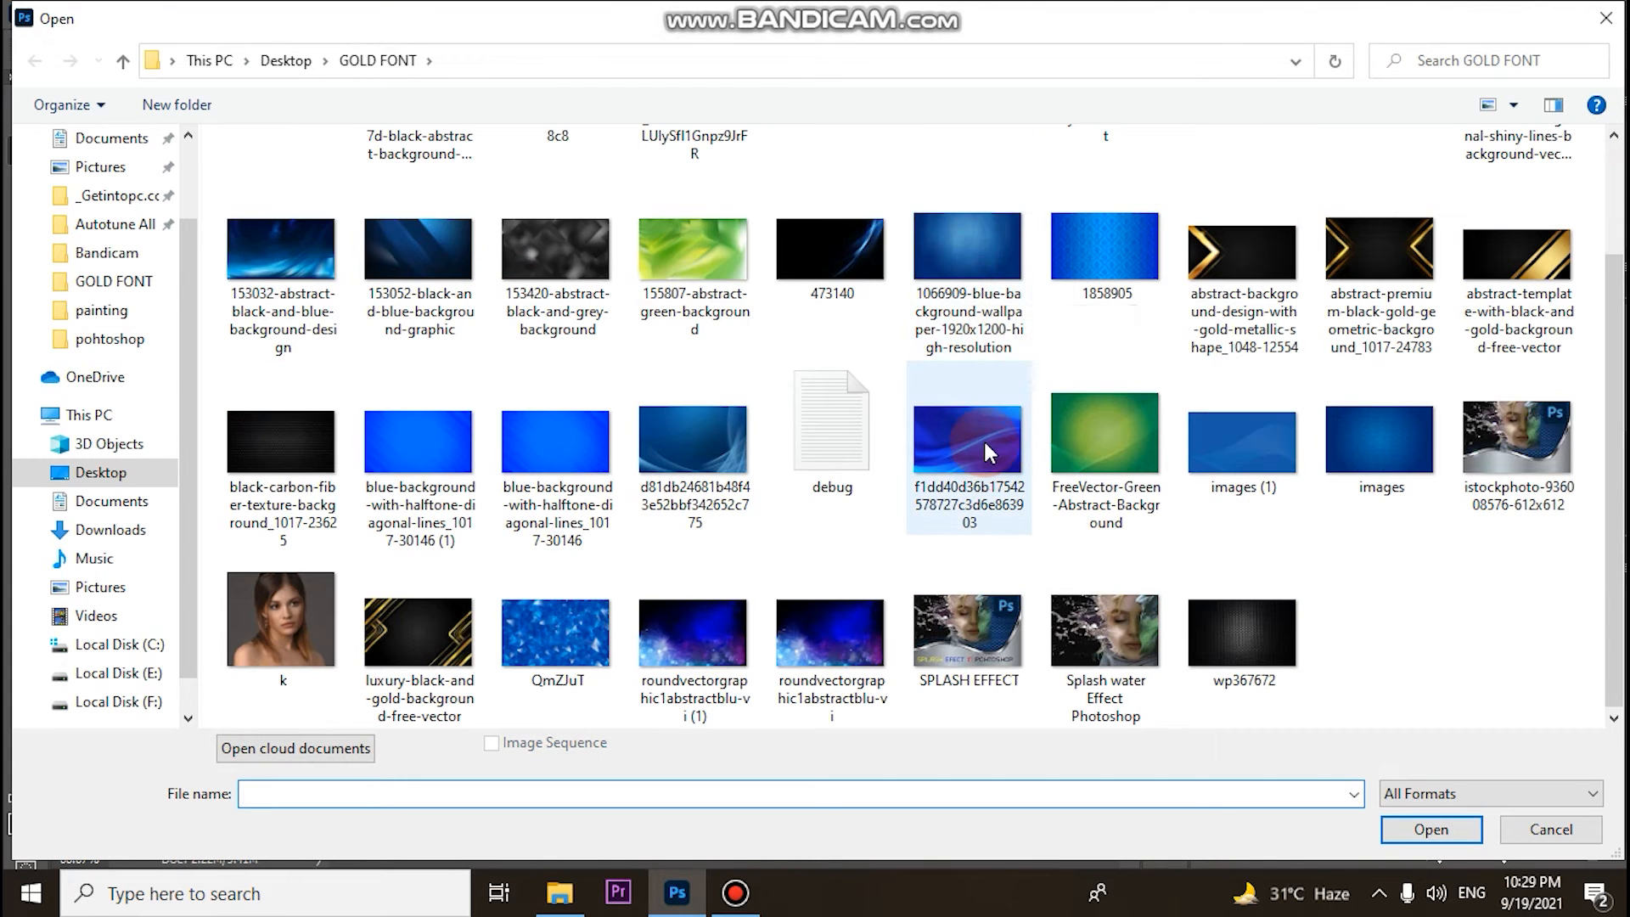
pyautogui.scroll(2, 984, 438)
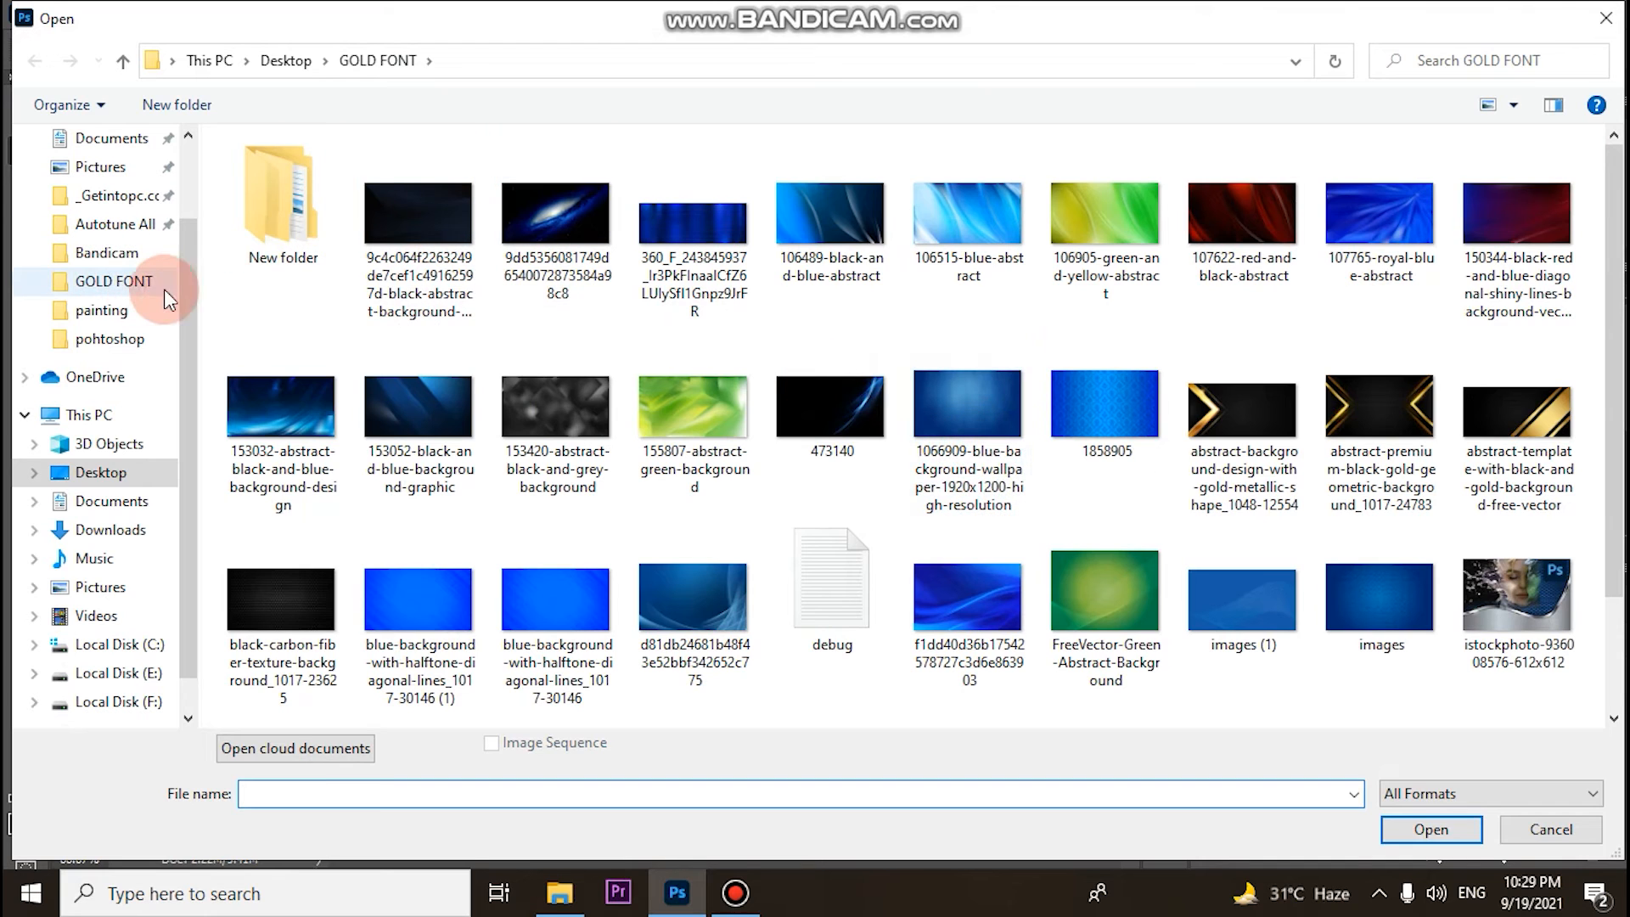
pyautogui.scroll(1, 186, 293)
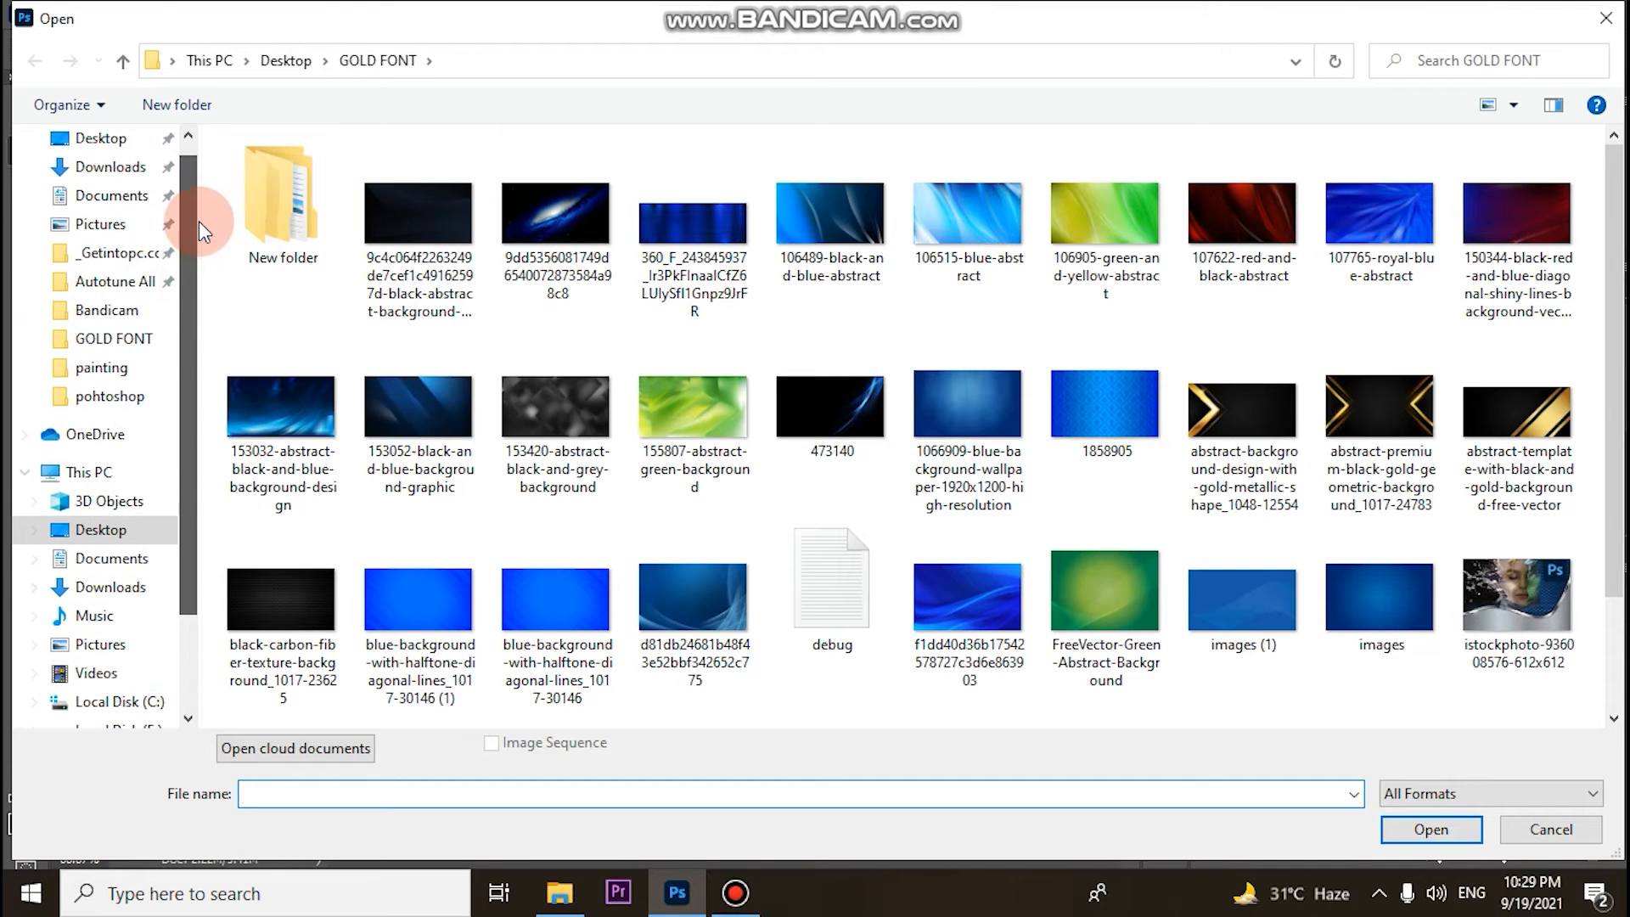
pyautogui.click(127, 168)
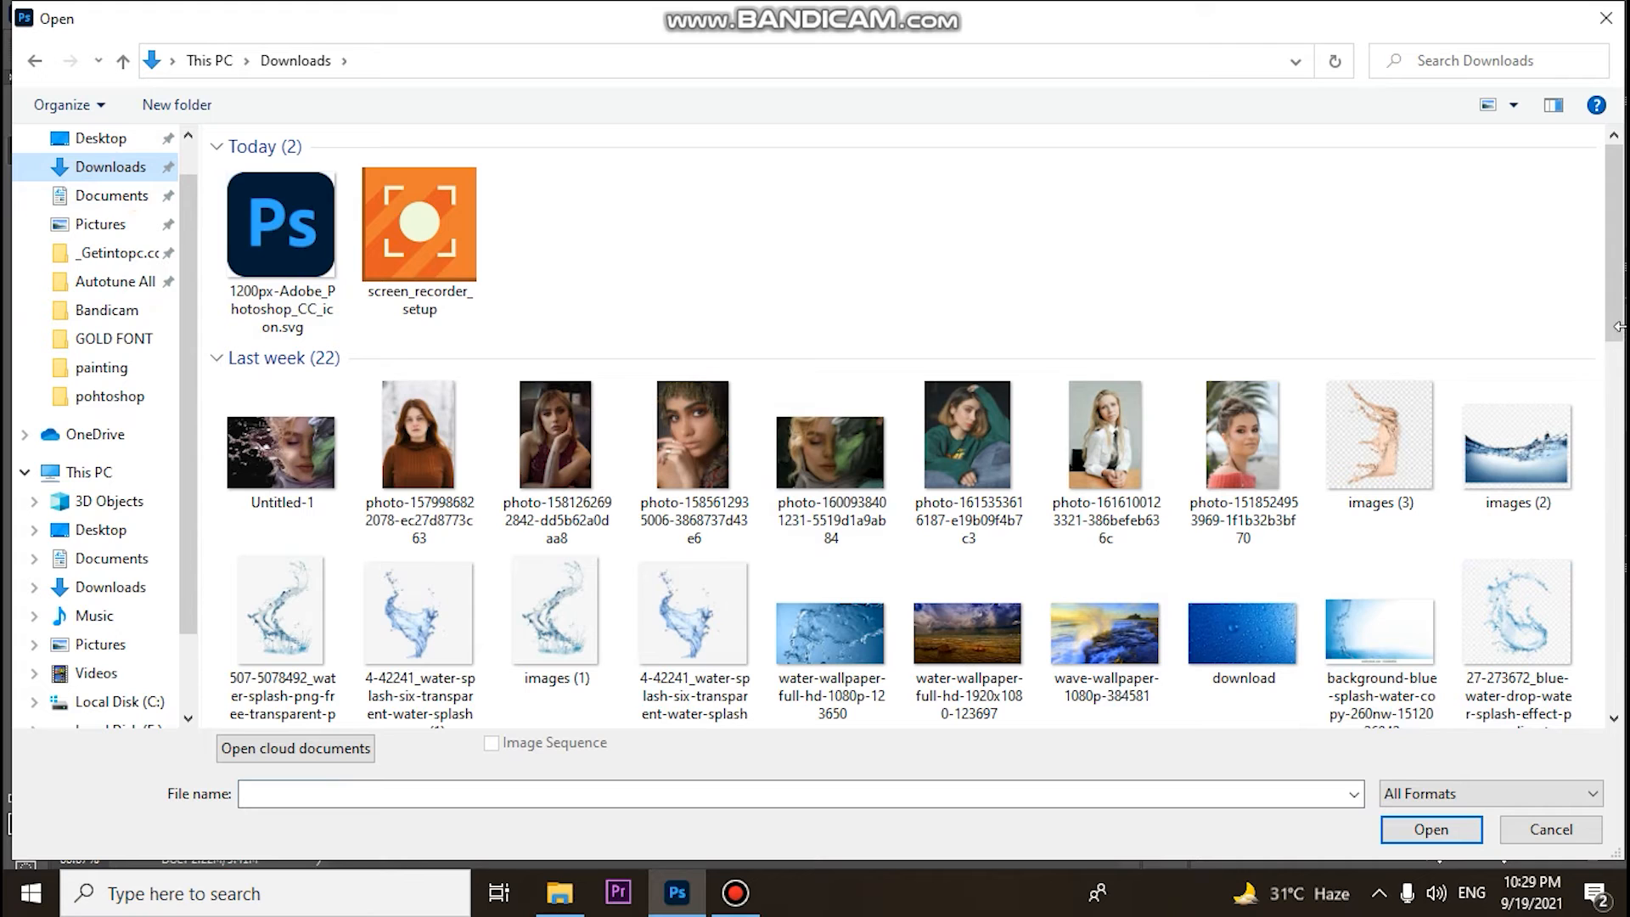
pyautogui.moveTo(1606, 336); pyautogui.dragTo(1613, 517)
pyautogui.click(441, 179)
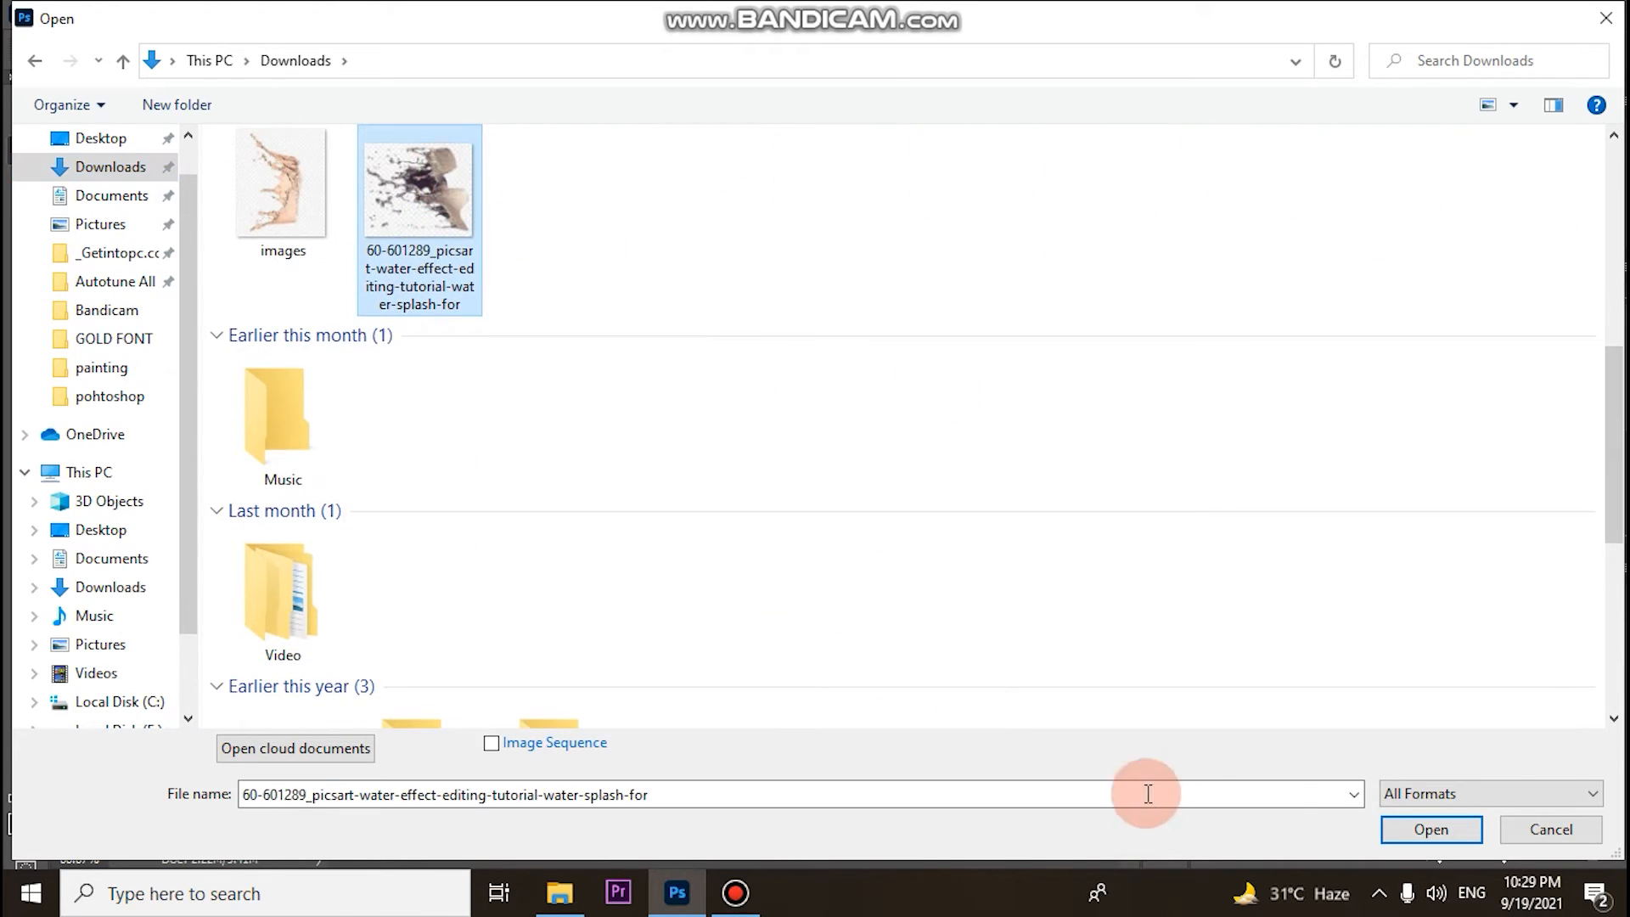
pyautogui.click(1403, 830)
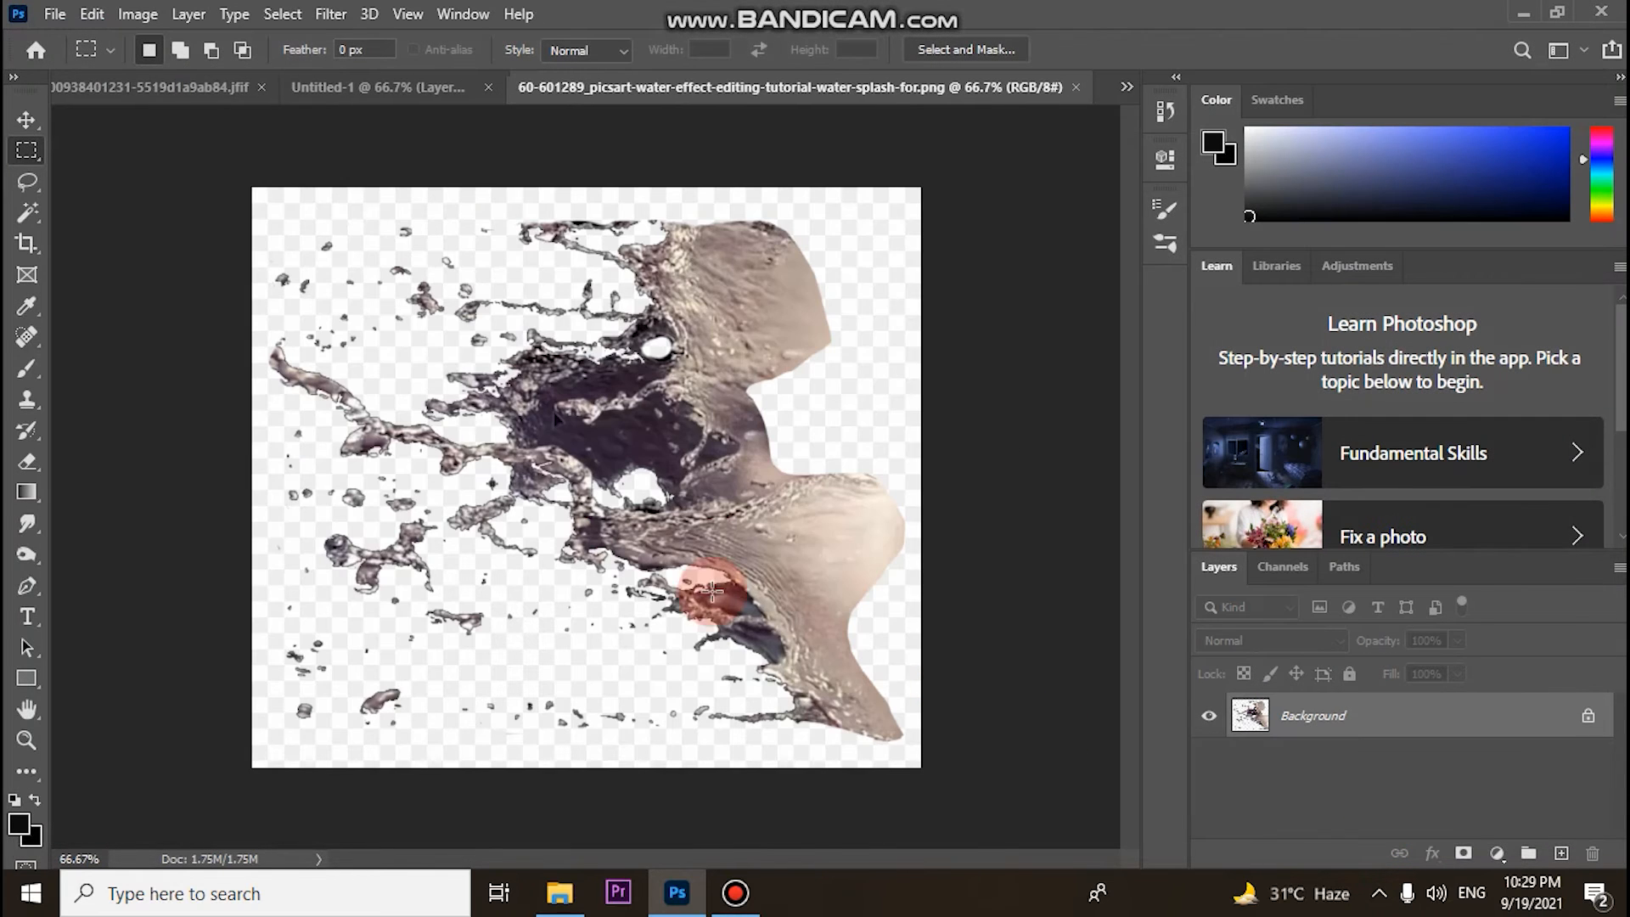
# Step: Select almost the entire splash image with a rectangular marquee, copy it and paste it into the Untitled-1 document
pyautogui.click(28, 151)
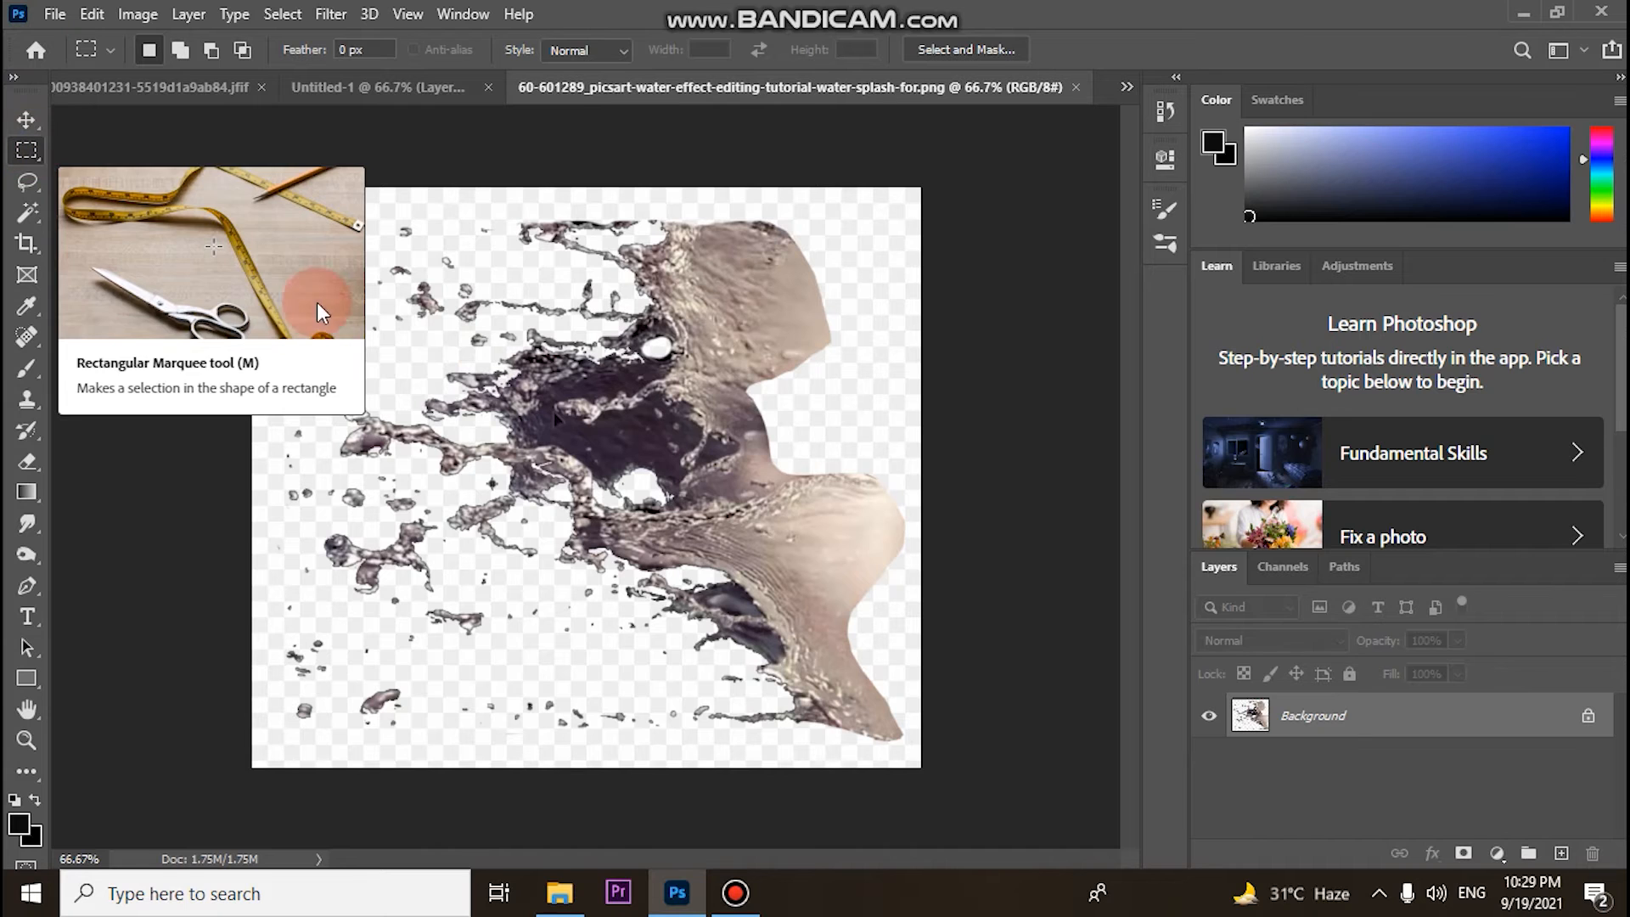
pyautogui.moveTo(256, 194); pyautogui.dragTo(922, 756)
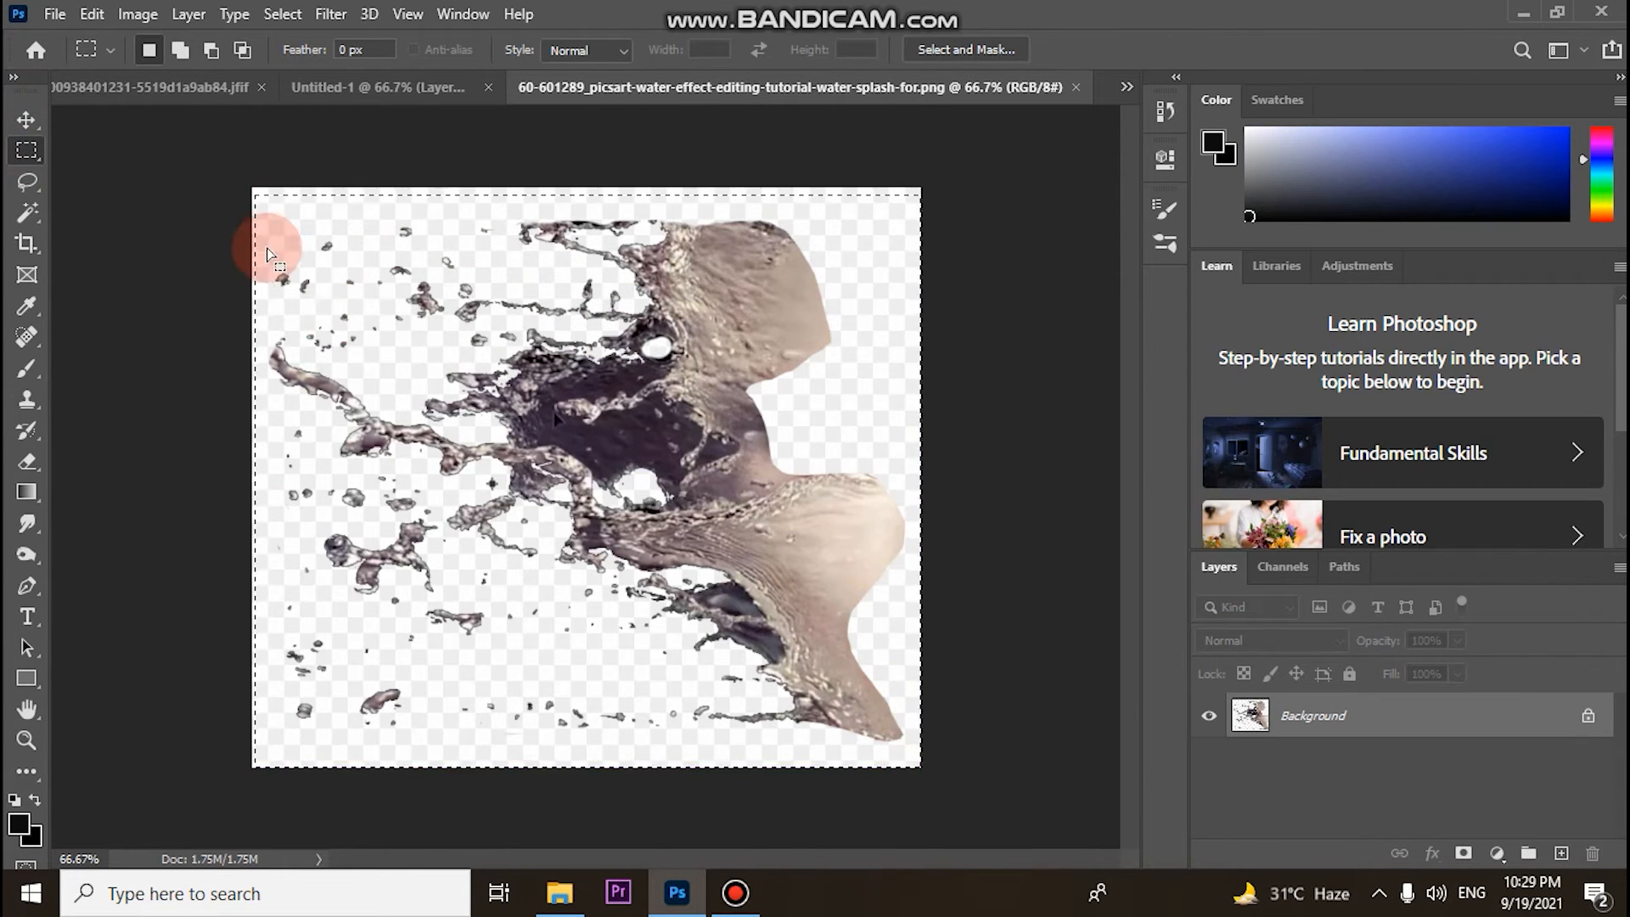
pyautogui.click(95, 19)
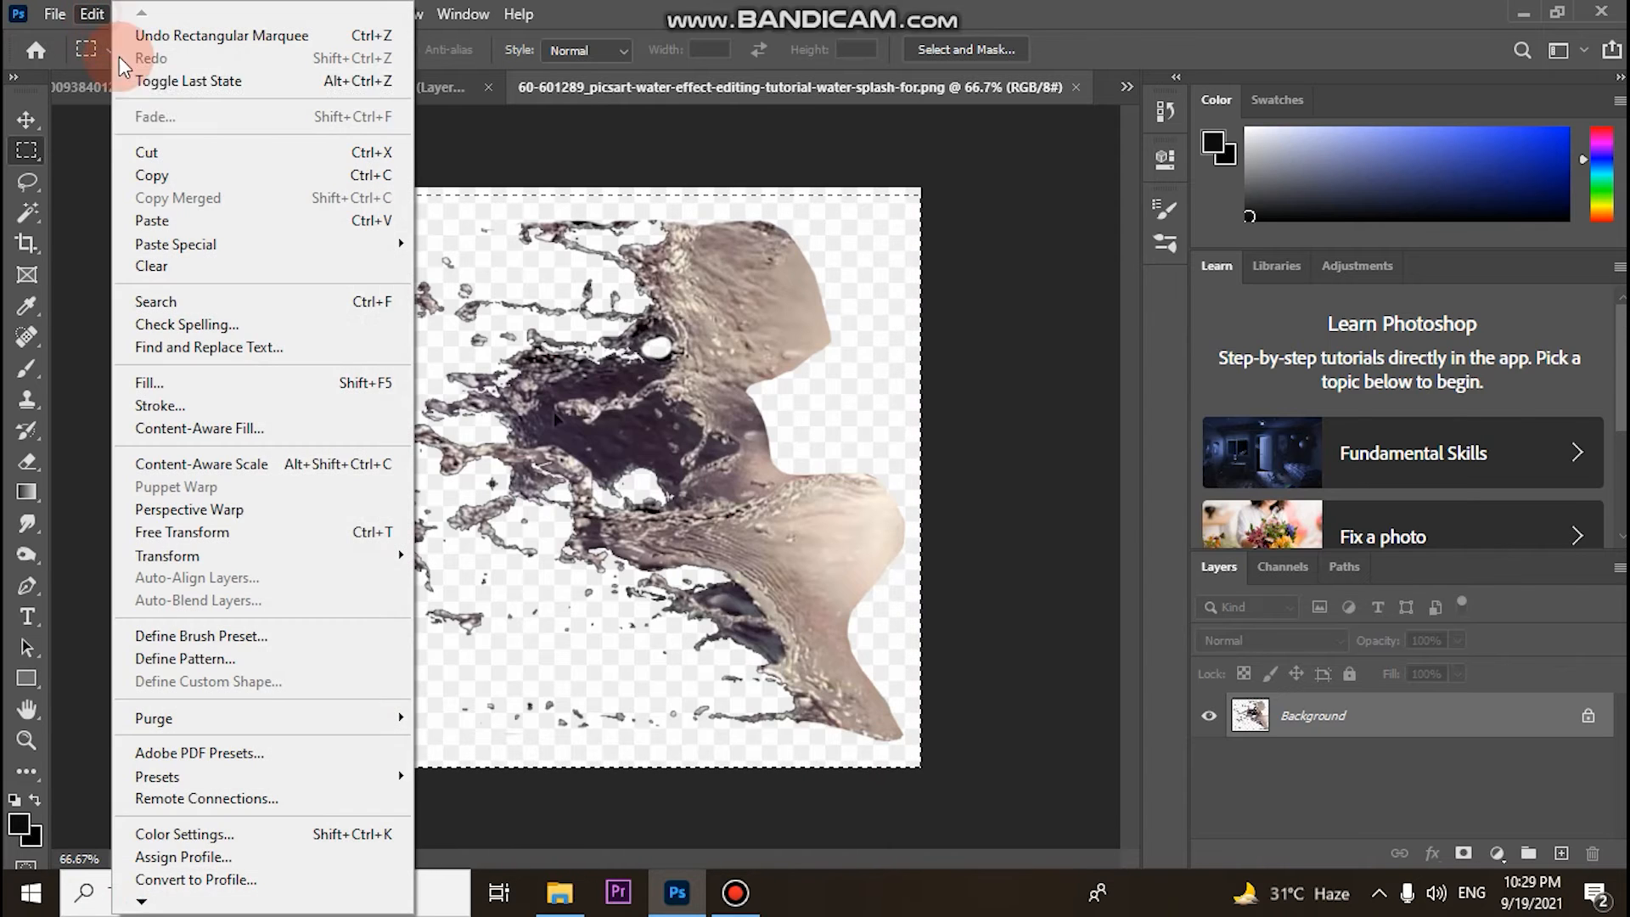
pyautogui.click(154, 175)
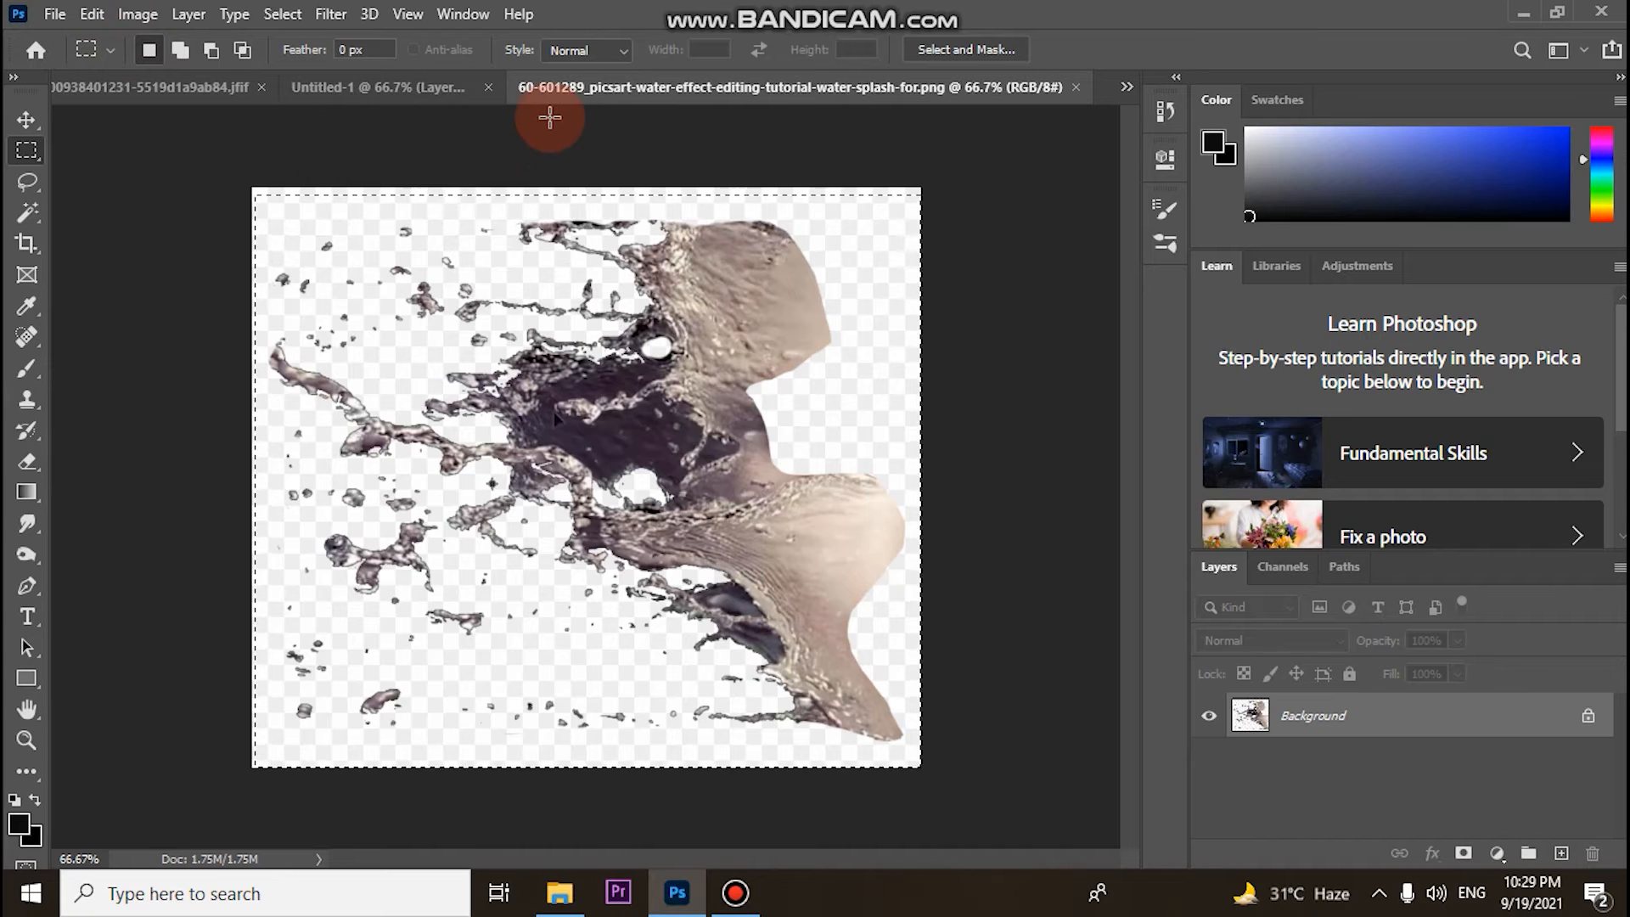
pyautogui.click(406, 85)
pyautogui.click(90, 13)
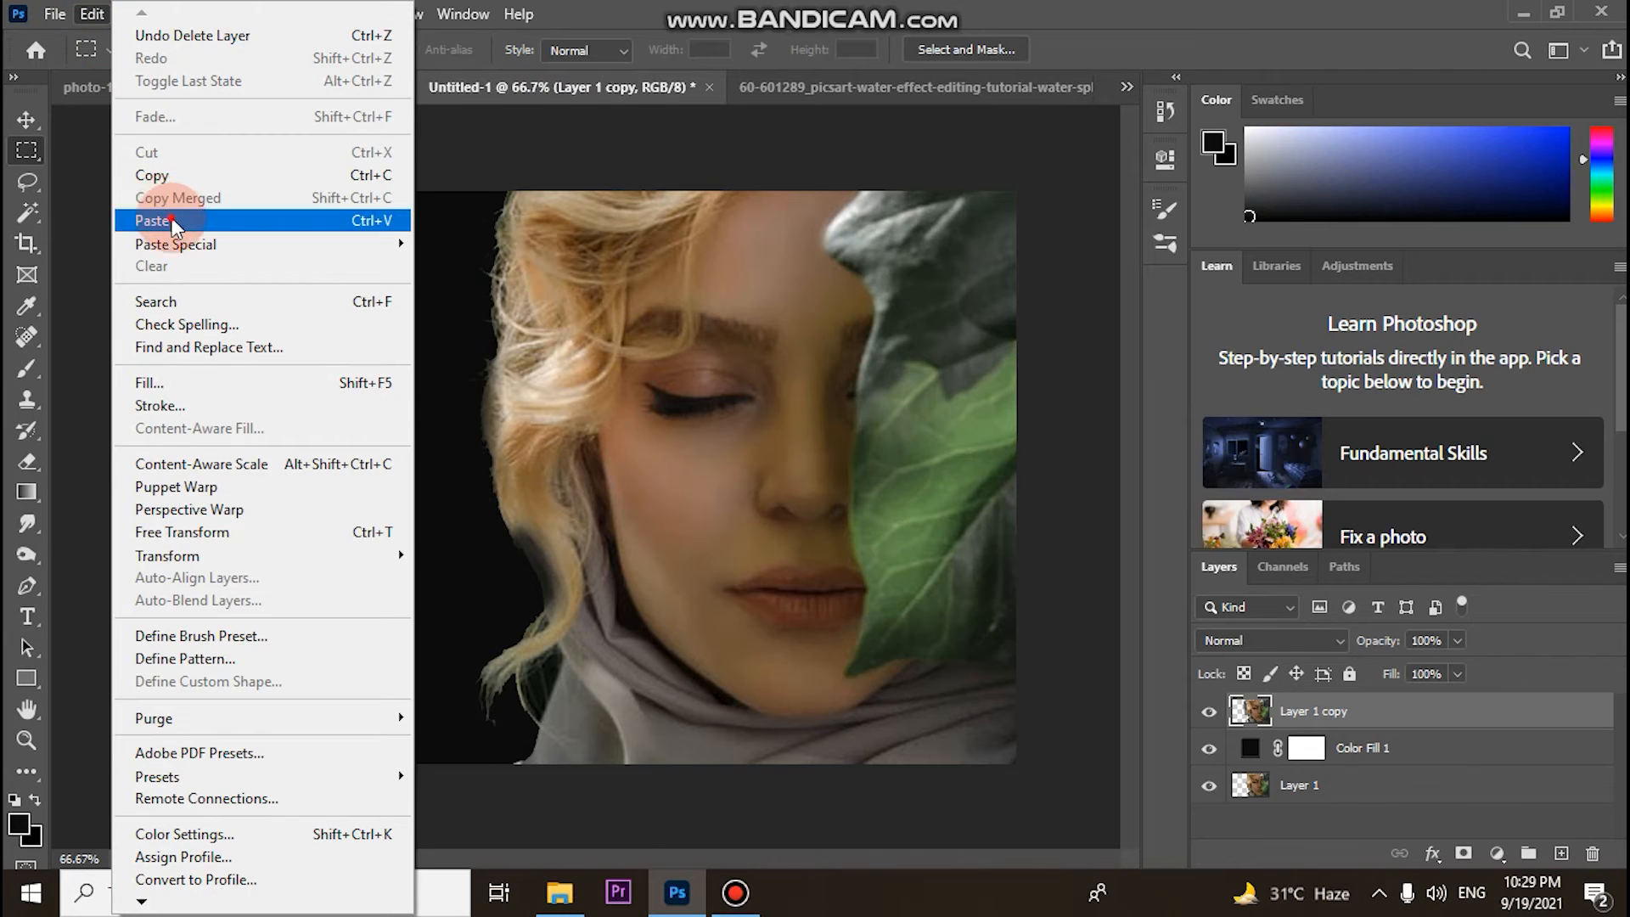
pyautogui.click(161, 220)
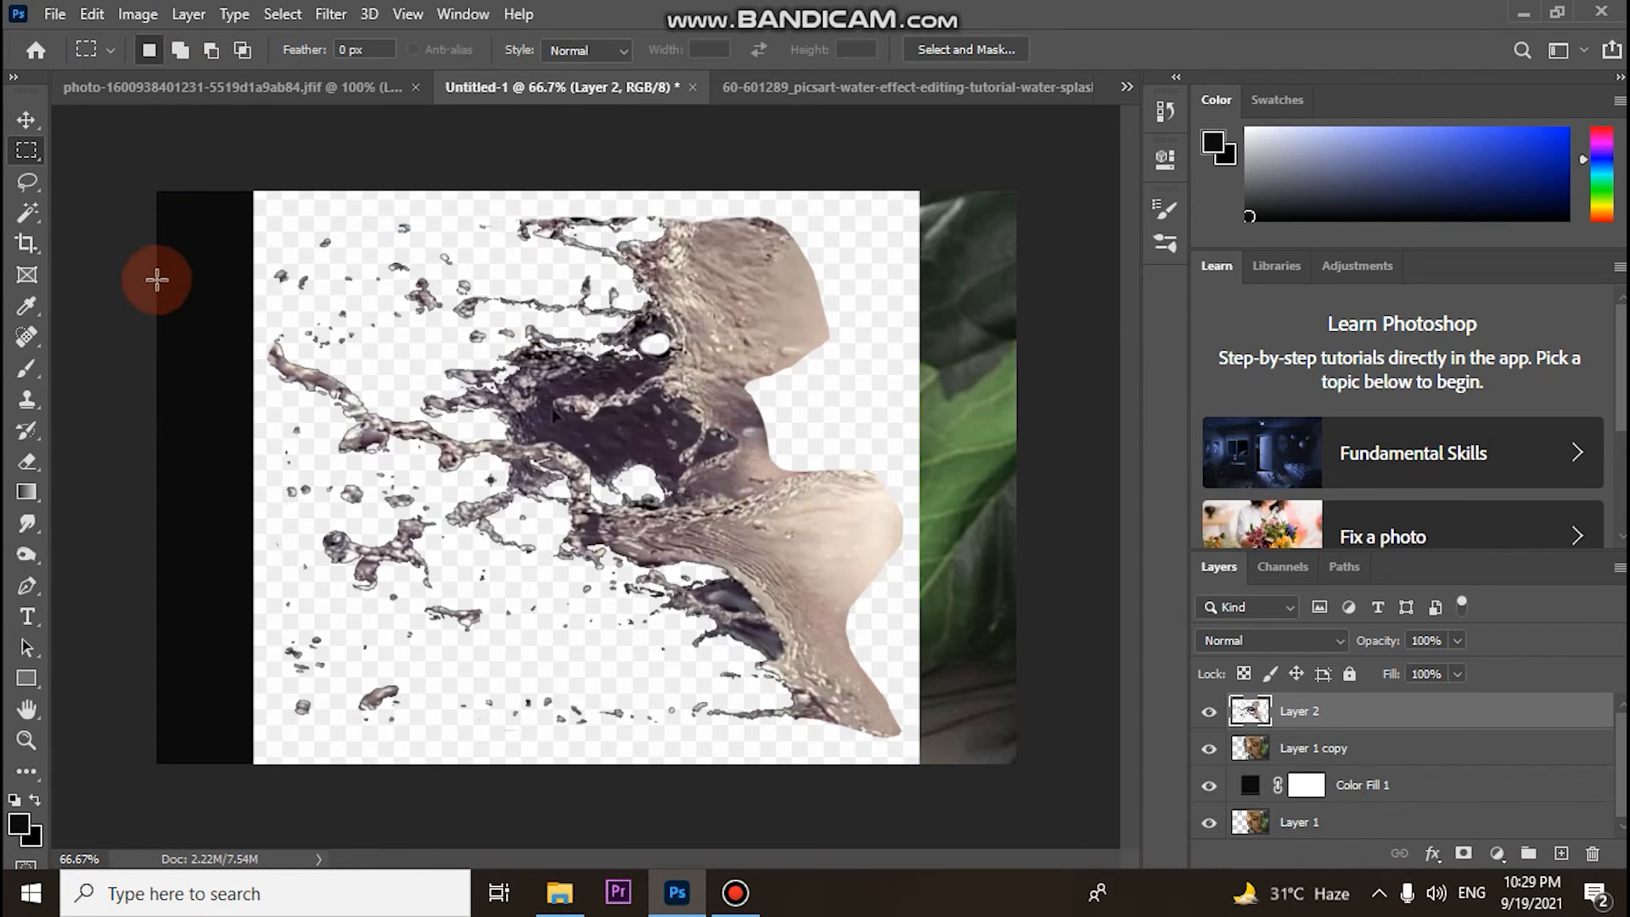
# Step: Select the checkered background around the pasted splash with the Magic Wand at tolerance 32, delete it and deselect
pyautogui.click(32, 216)
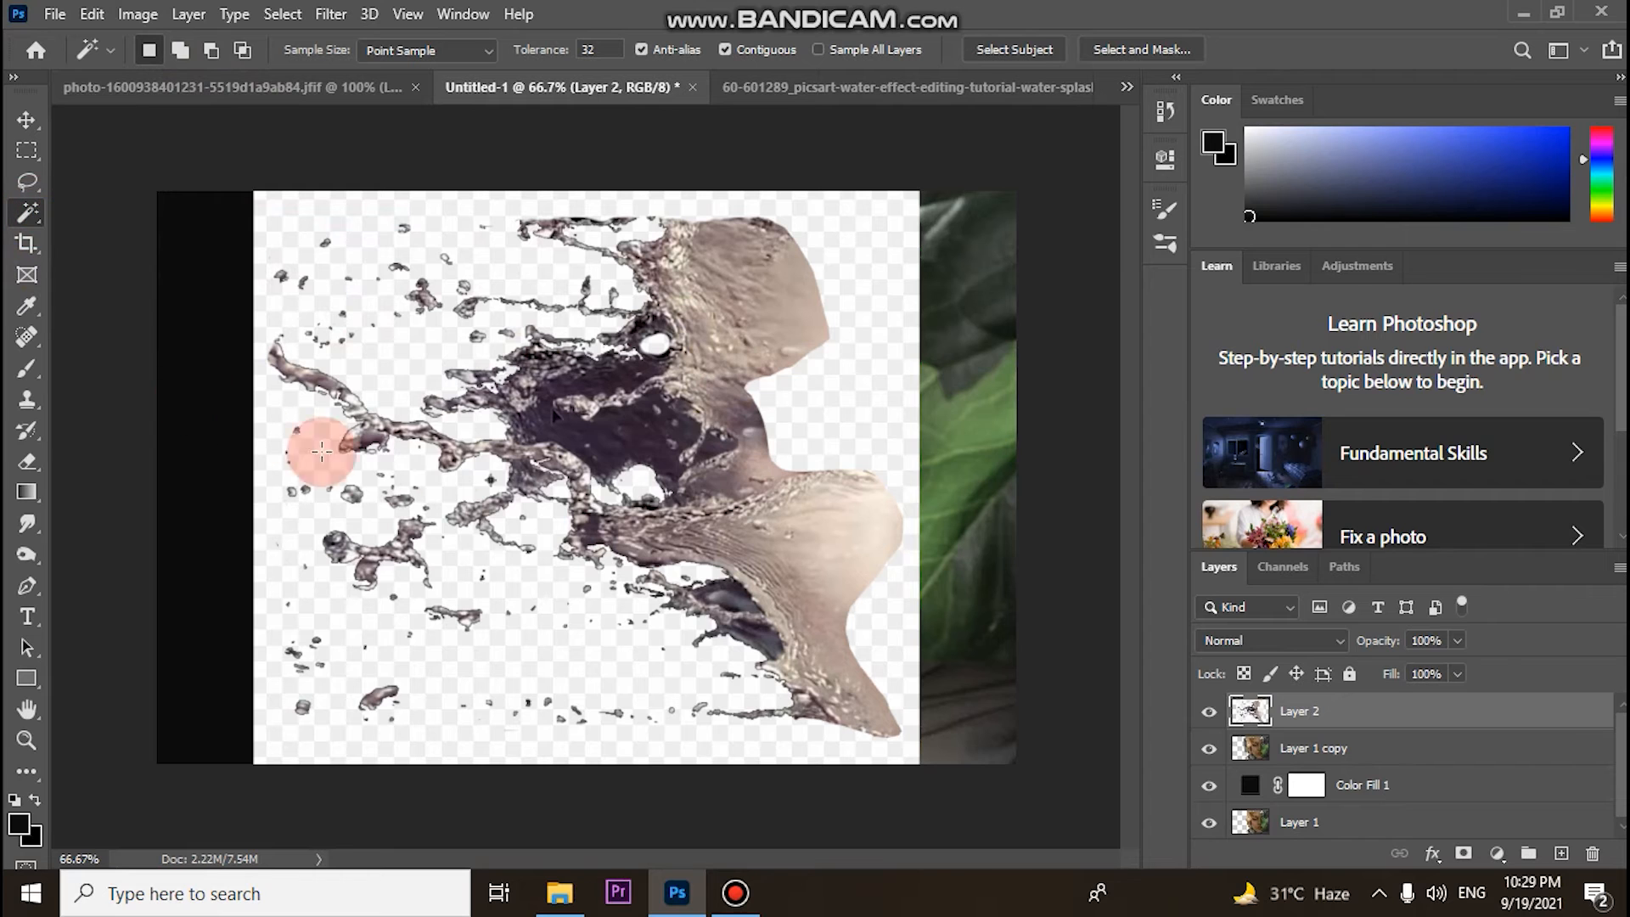
pyautogui.click(817, 409)
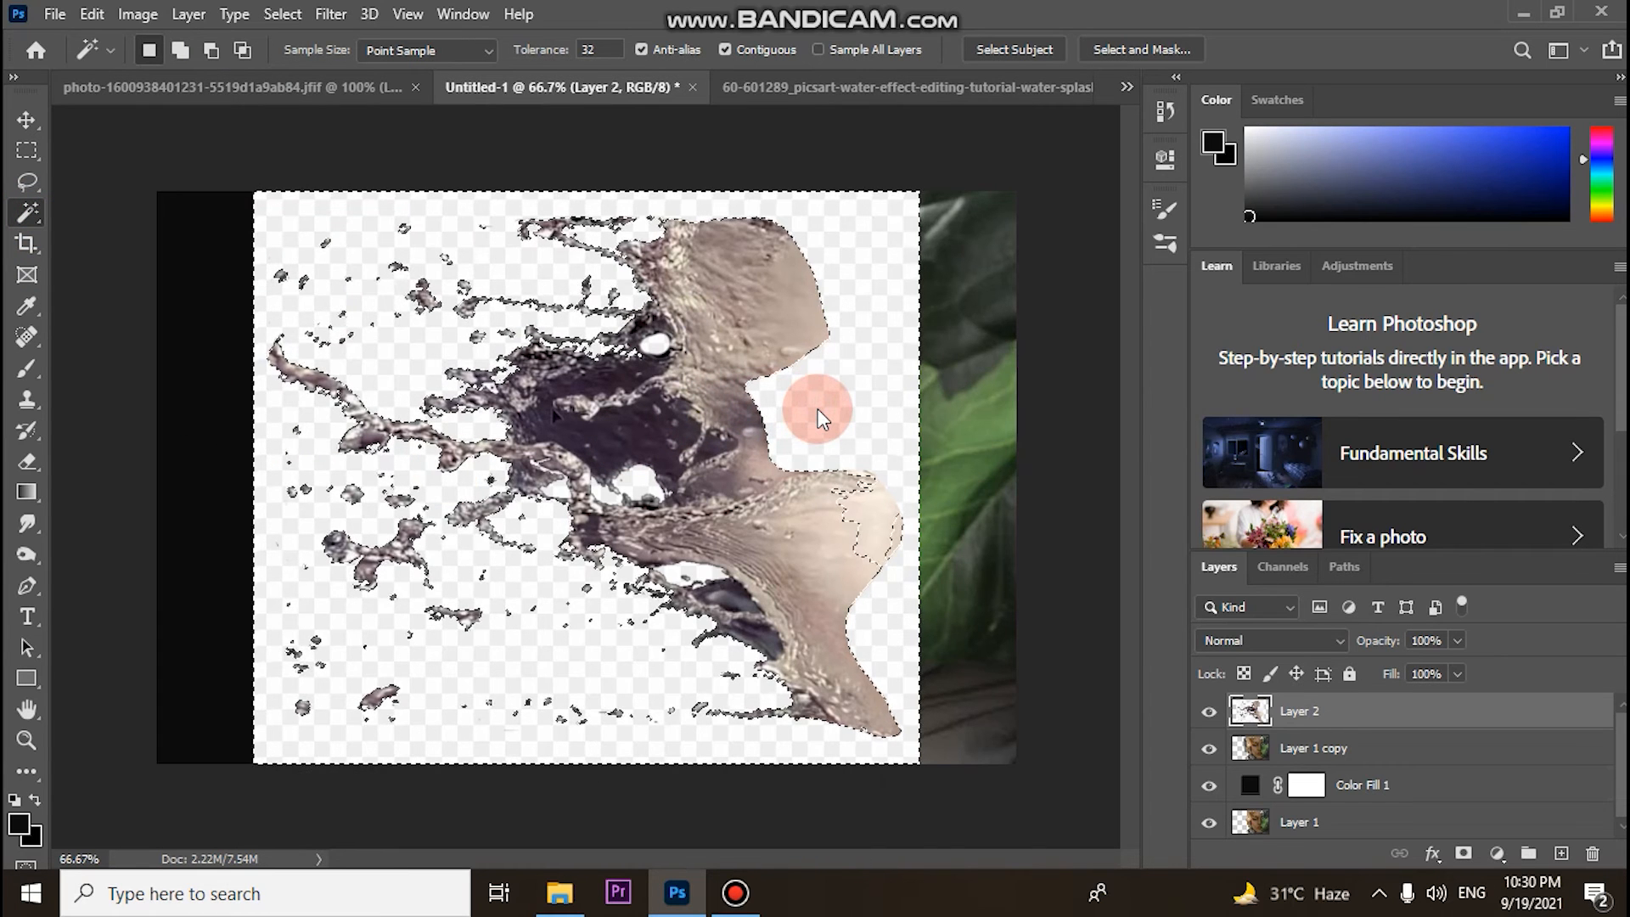
pyautogui.press('Delete')
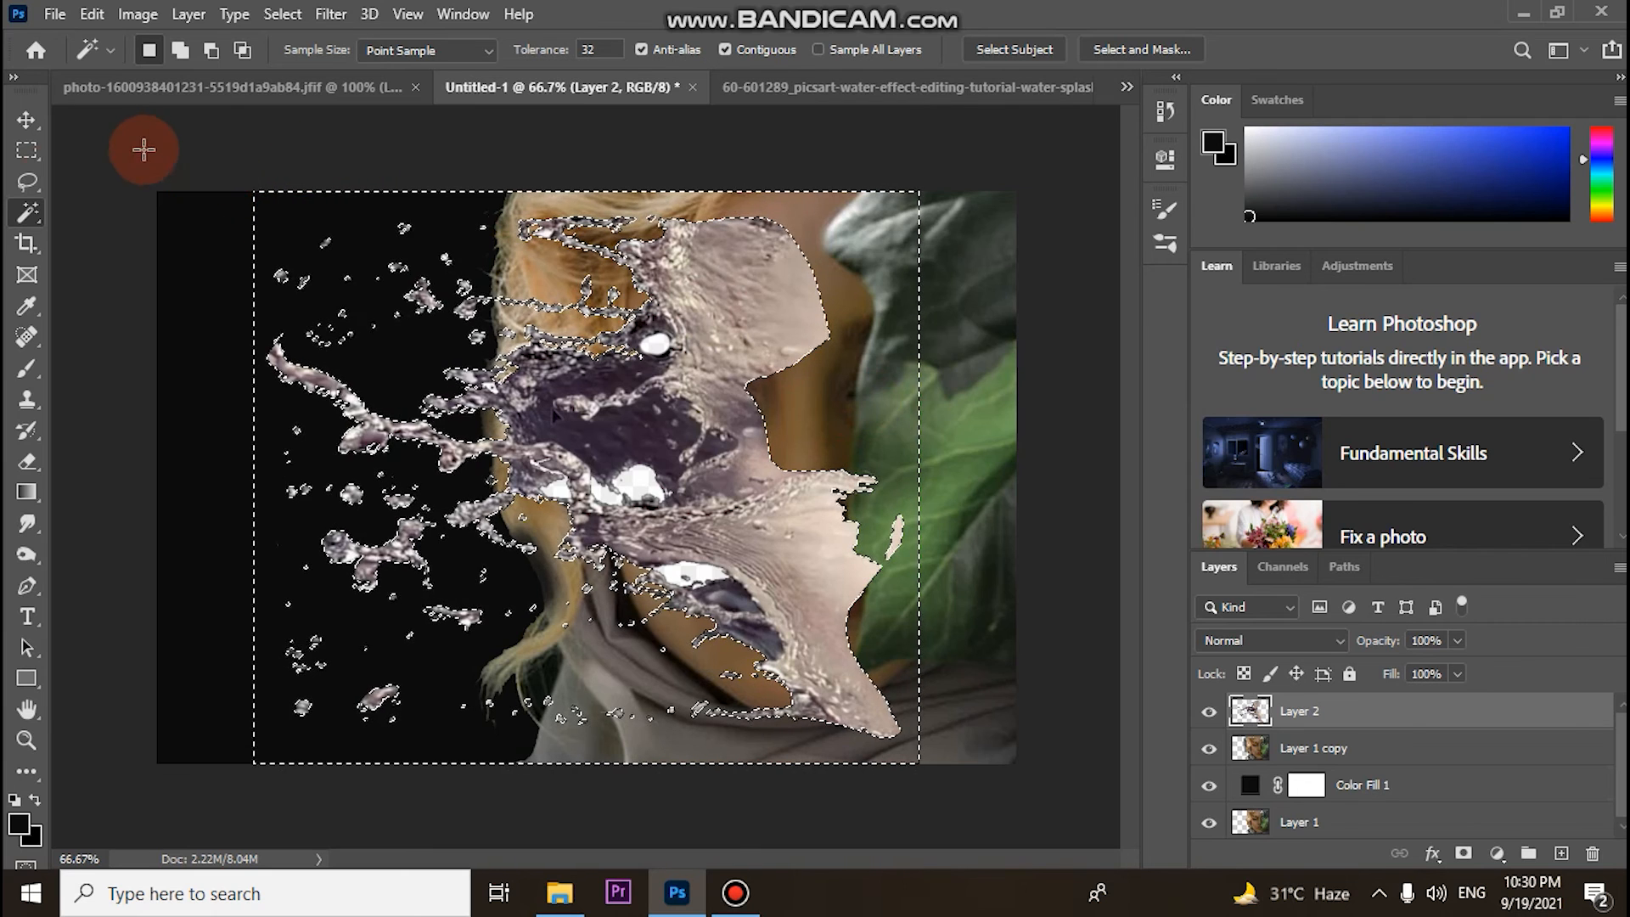
pyautogui.click(26, 151)
pyautogui.click(303, 243)
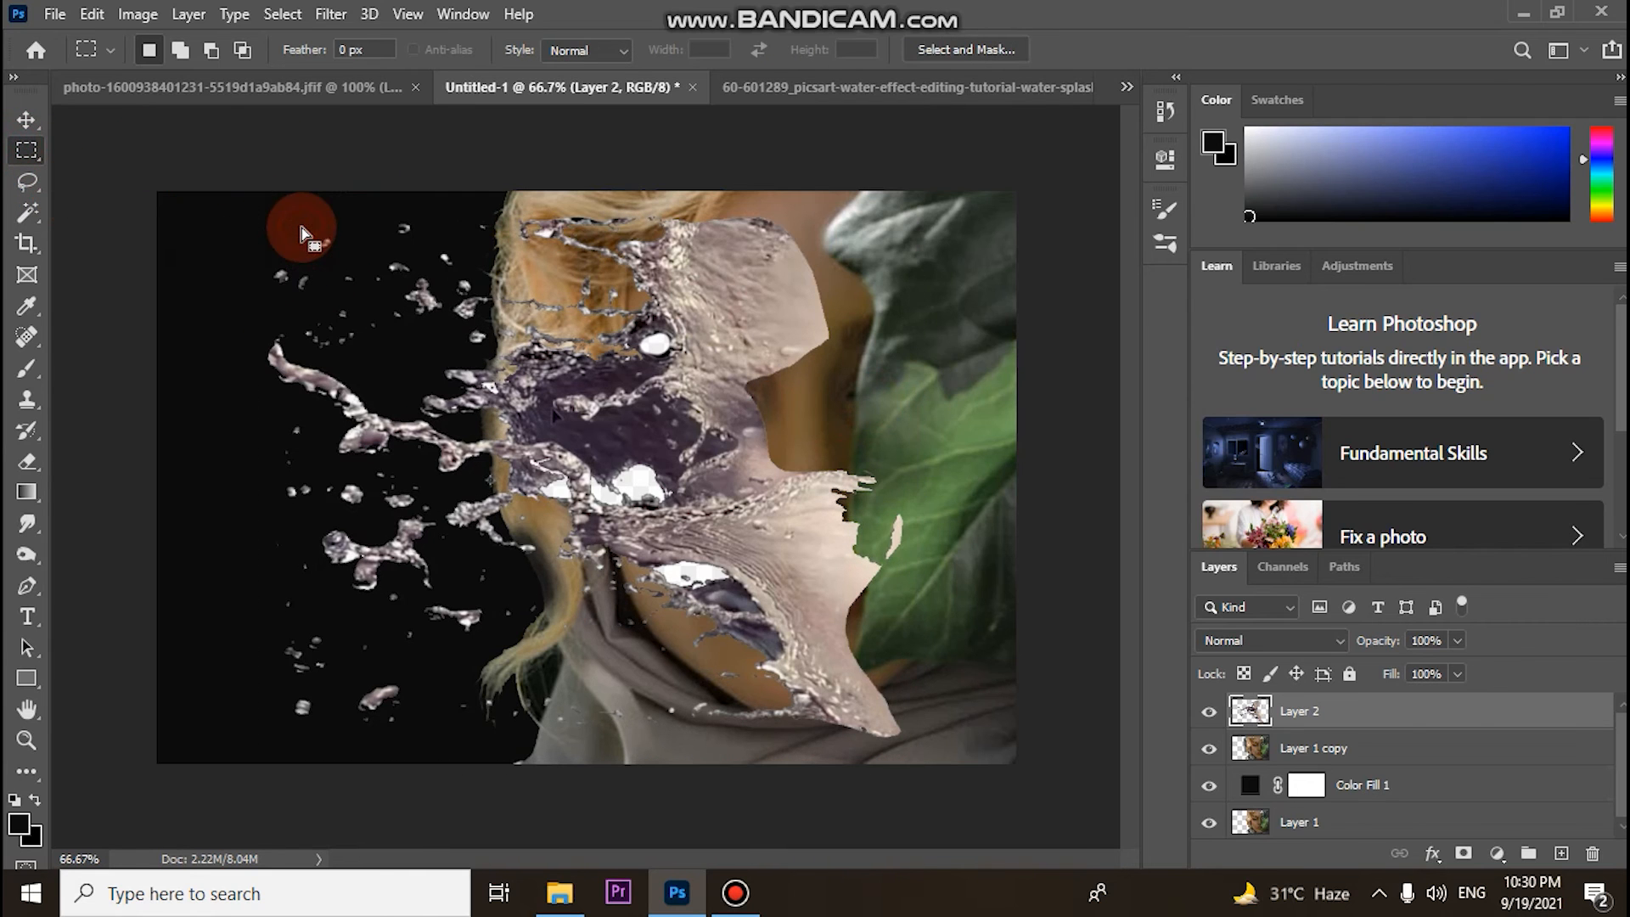
# Step: Move the splash layer over the hair and the side of the face and enlarge it to about 105%
pyautogui.click(37, 126)
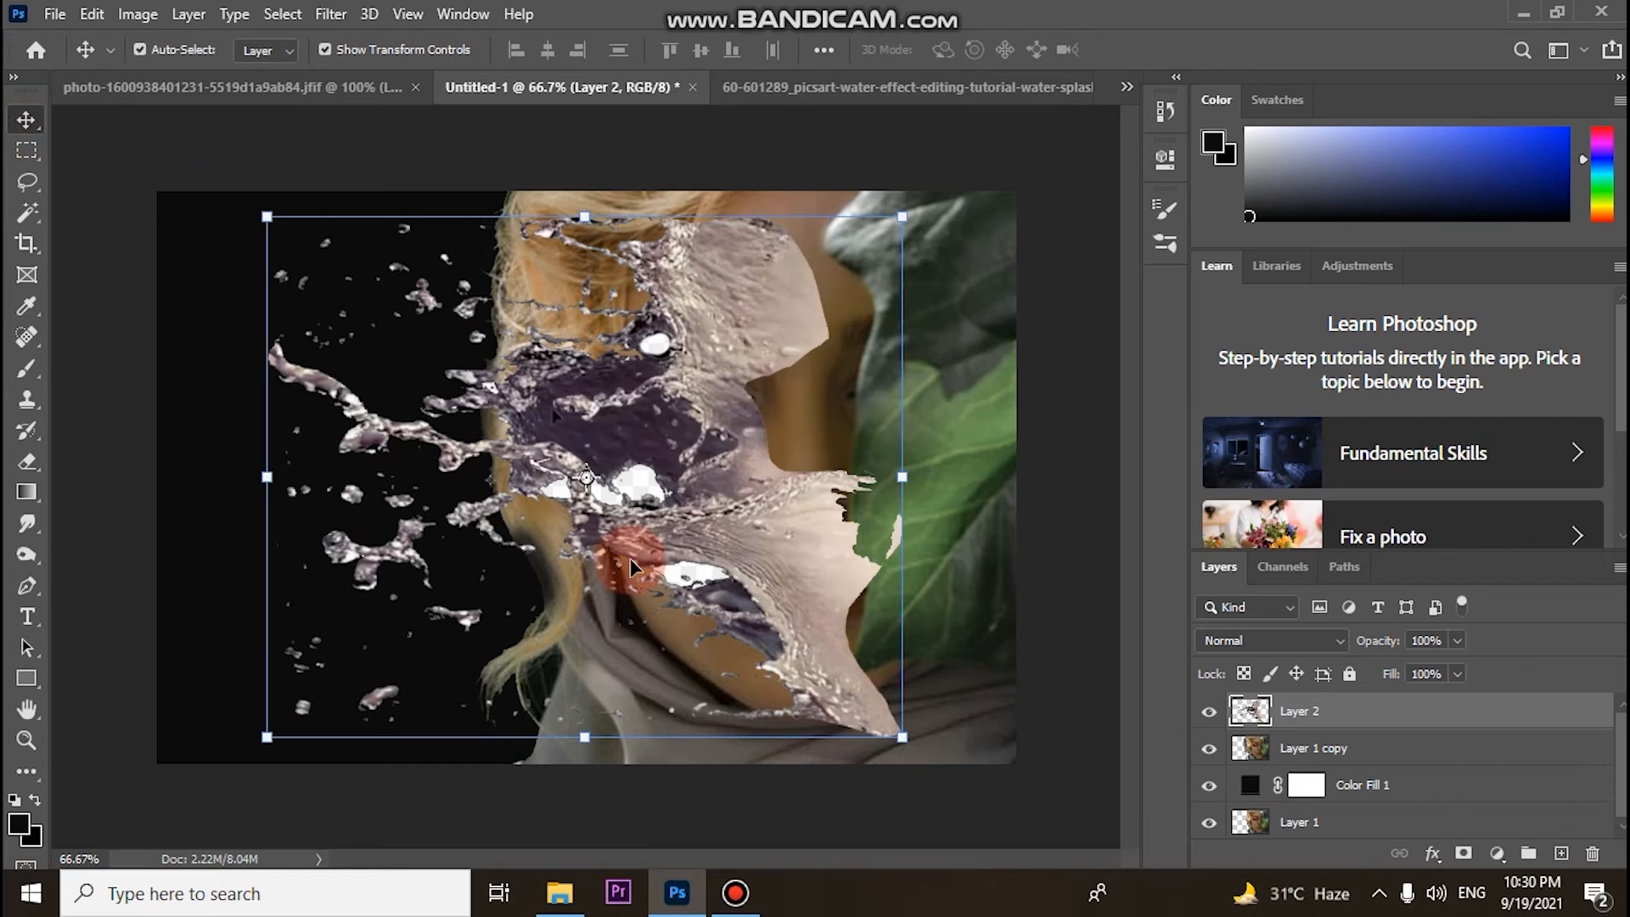
pyautogui.moveTo(689, 452); pyautogui.dragTo(573, 456)
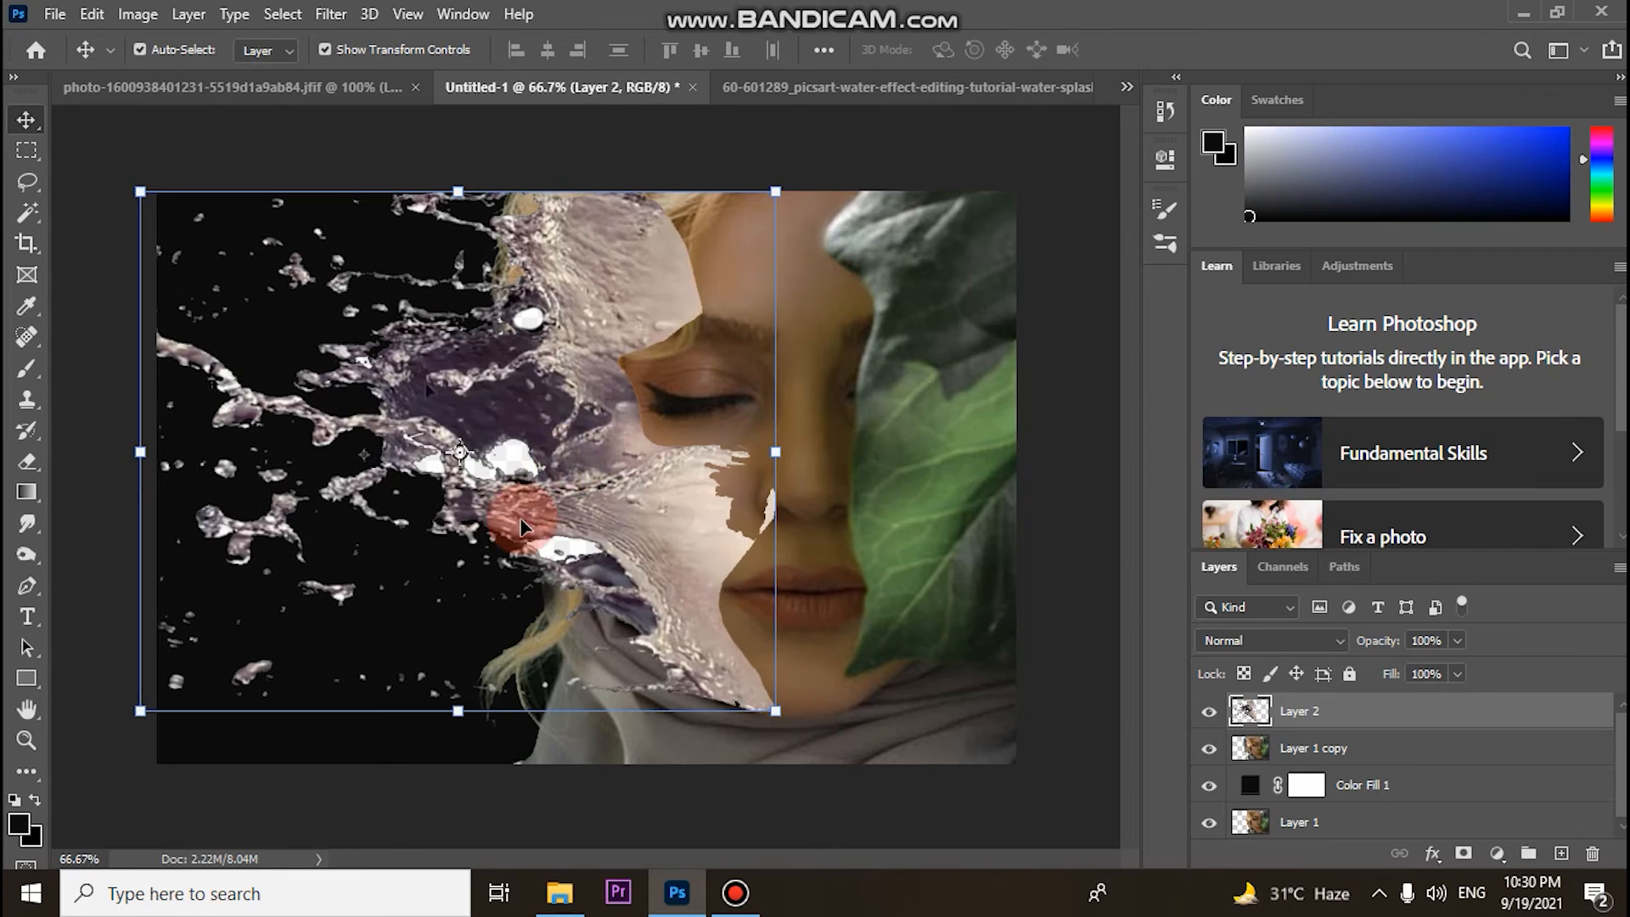
pyautogui.moveTo(527, 399); pyautogui.dragTo(543, 390)
pyautogui.moveTo(783, 701); pyautogui.dragTo(793, 738)
pyautogui.moveTo(509, 546); pyautogui.dragTo(466, 491)
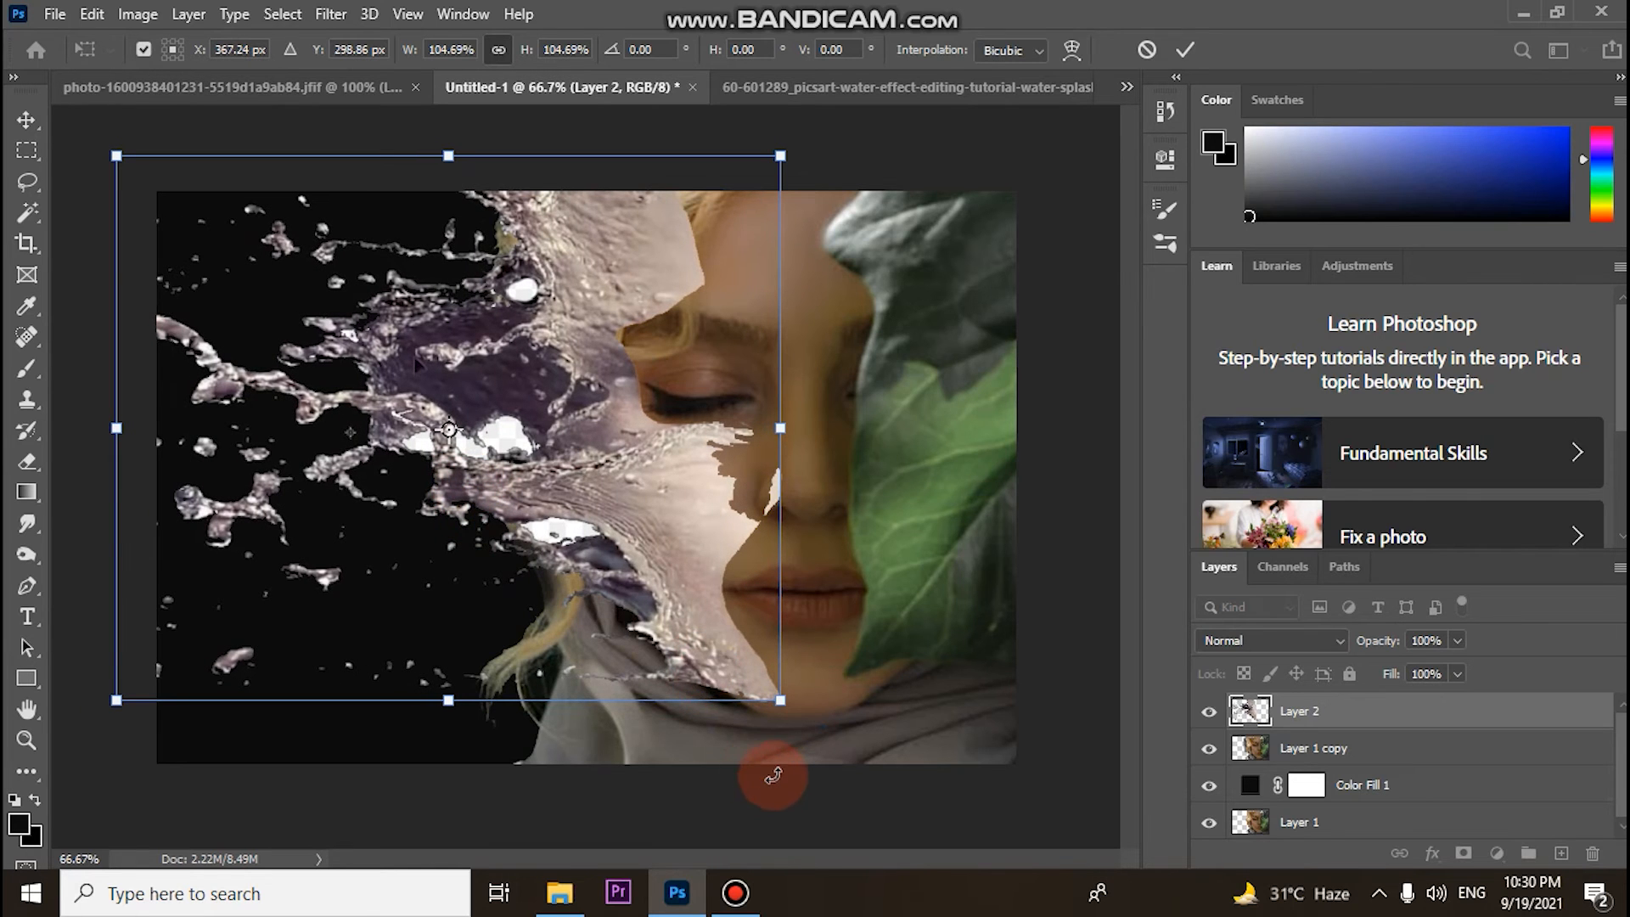
pyautogui.click(27, 151)
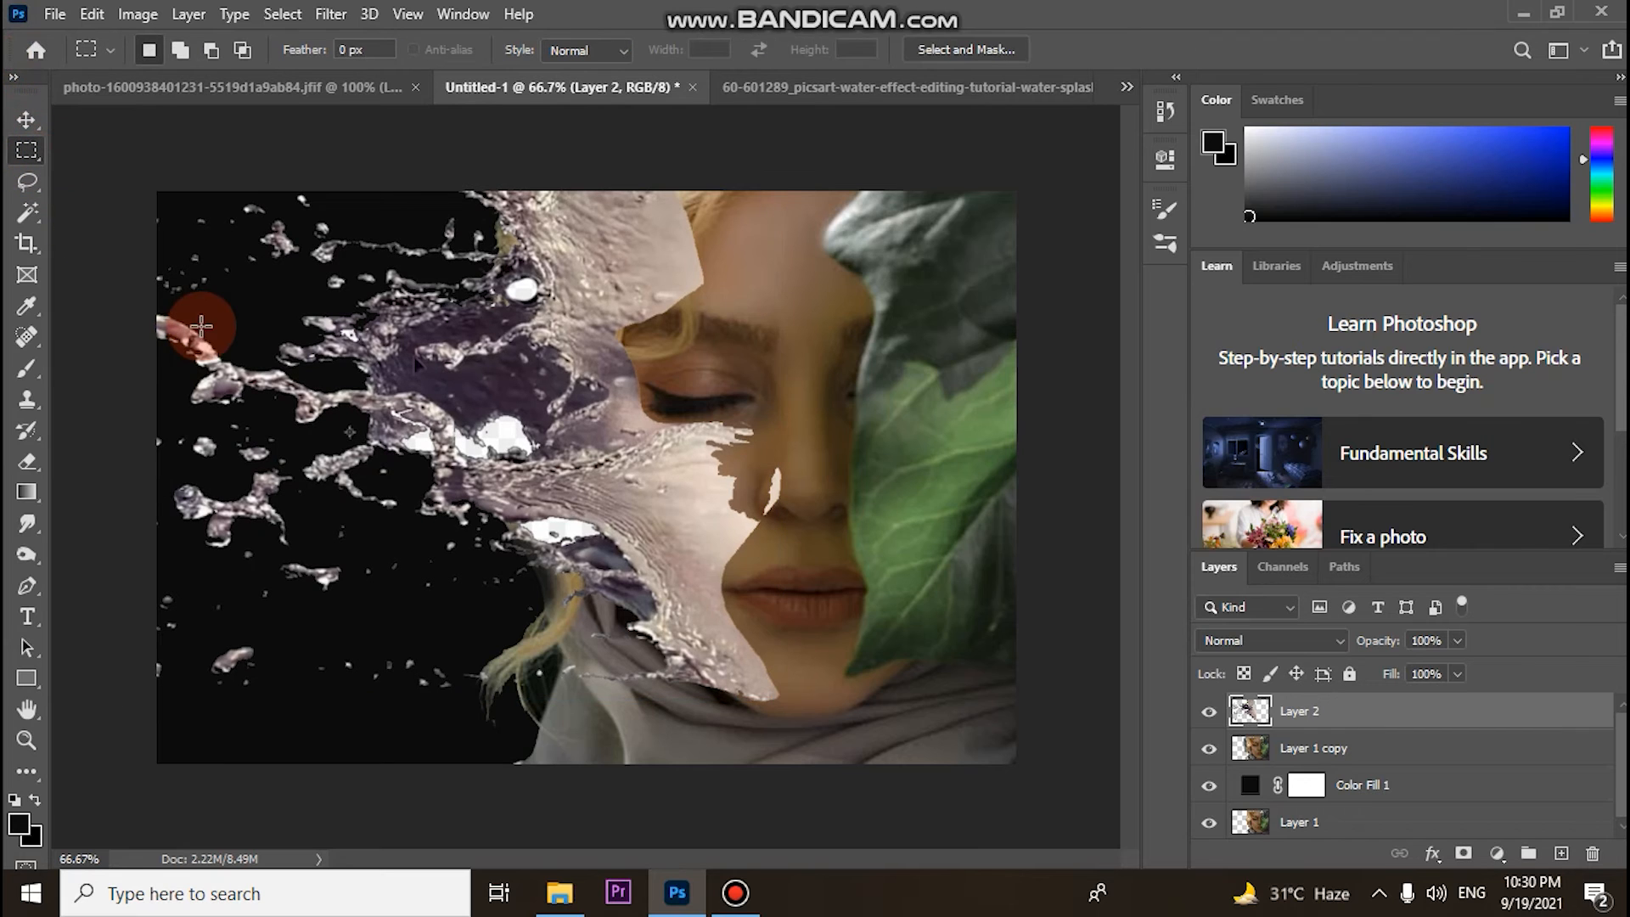
# Step: Paint with the History Brush at 91% opacity along the splash's inner edge to blend it into the forehead, cheek and chin
pyautogui.click(23, 435)
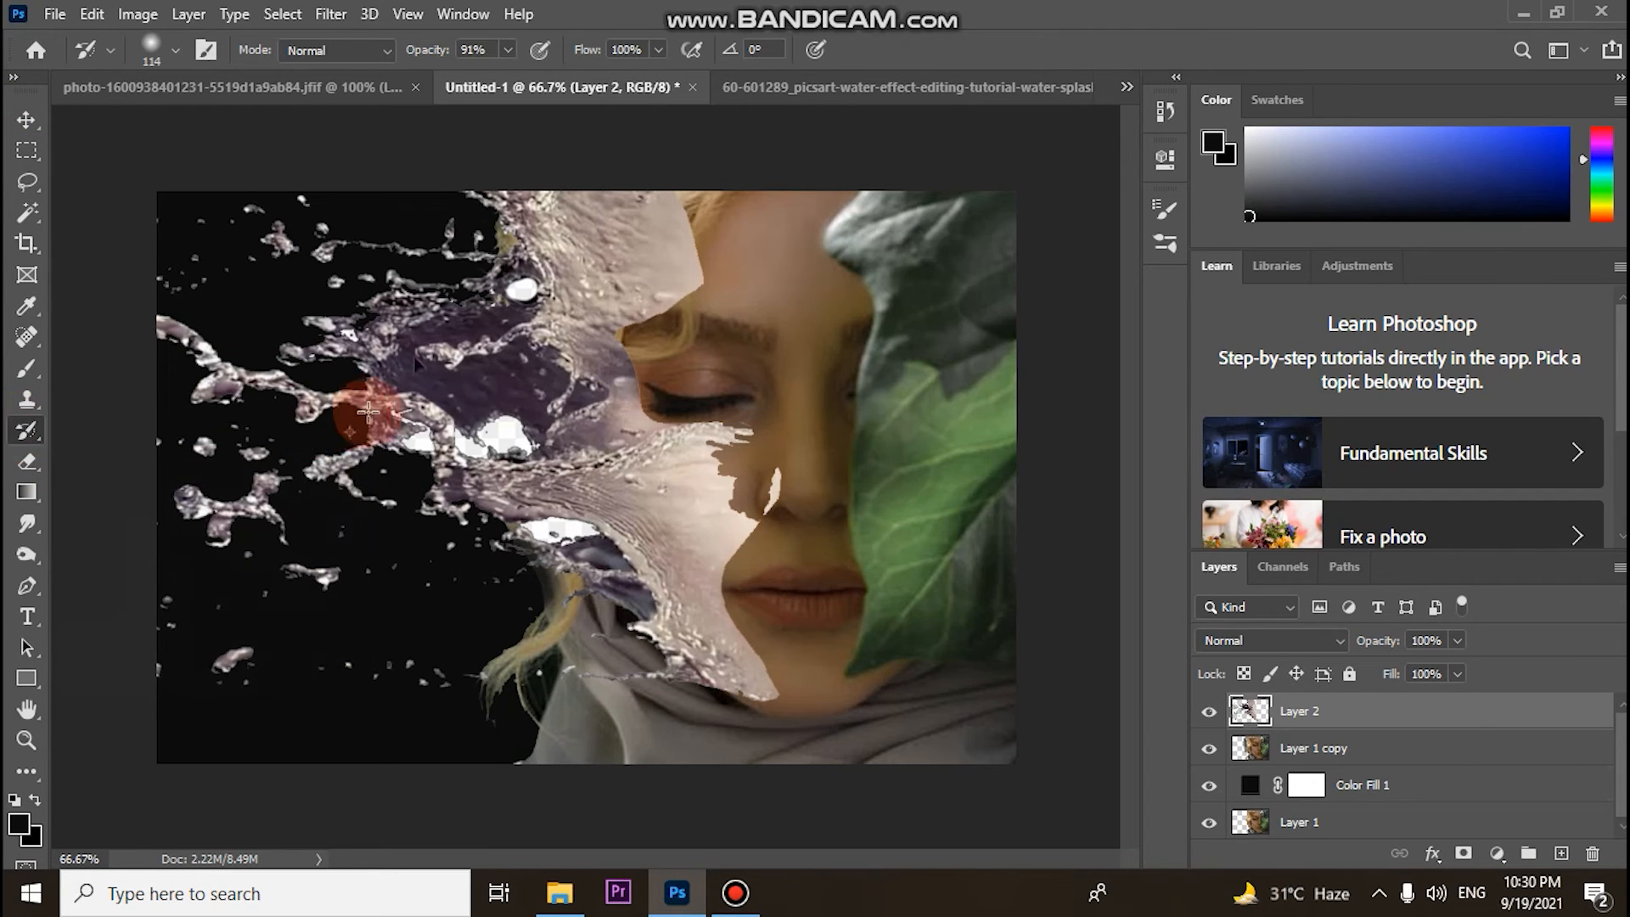
pyautogui.moveTo(698, 204)
pyautogui.mouseDown()
pyautogui.moveTo(698, 280)
pyautogui.moveTo(639, 330)
pyautogui.moveTo(636, 357)
pyautogui.moveTo(663, 370)
pyautogui.moveTo(665, 351)
pyautogui.moveTo(644, 411)
pyautogui.moveTo(748, 438)
pyautogui.moveTo(716, 433)
pyautogui.moveTo(743, 459)
pyautogui.moveTo(719, 486)
pyautogui.moveTo(726, 468)
pyautogui.moveTo(744, 514)
pyautogui.moveTo(784, 495)
pyautogui.mouseUp()
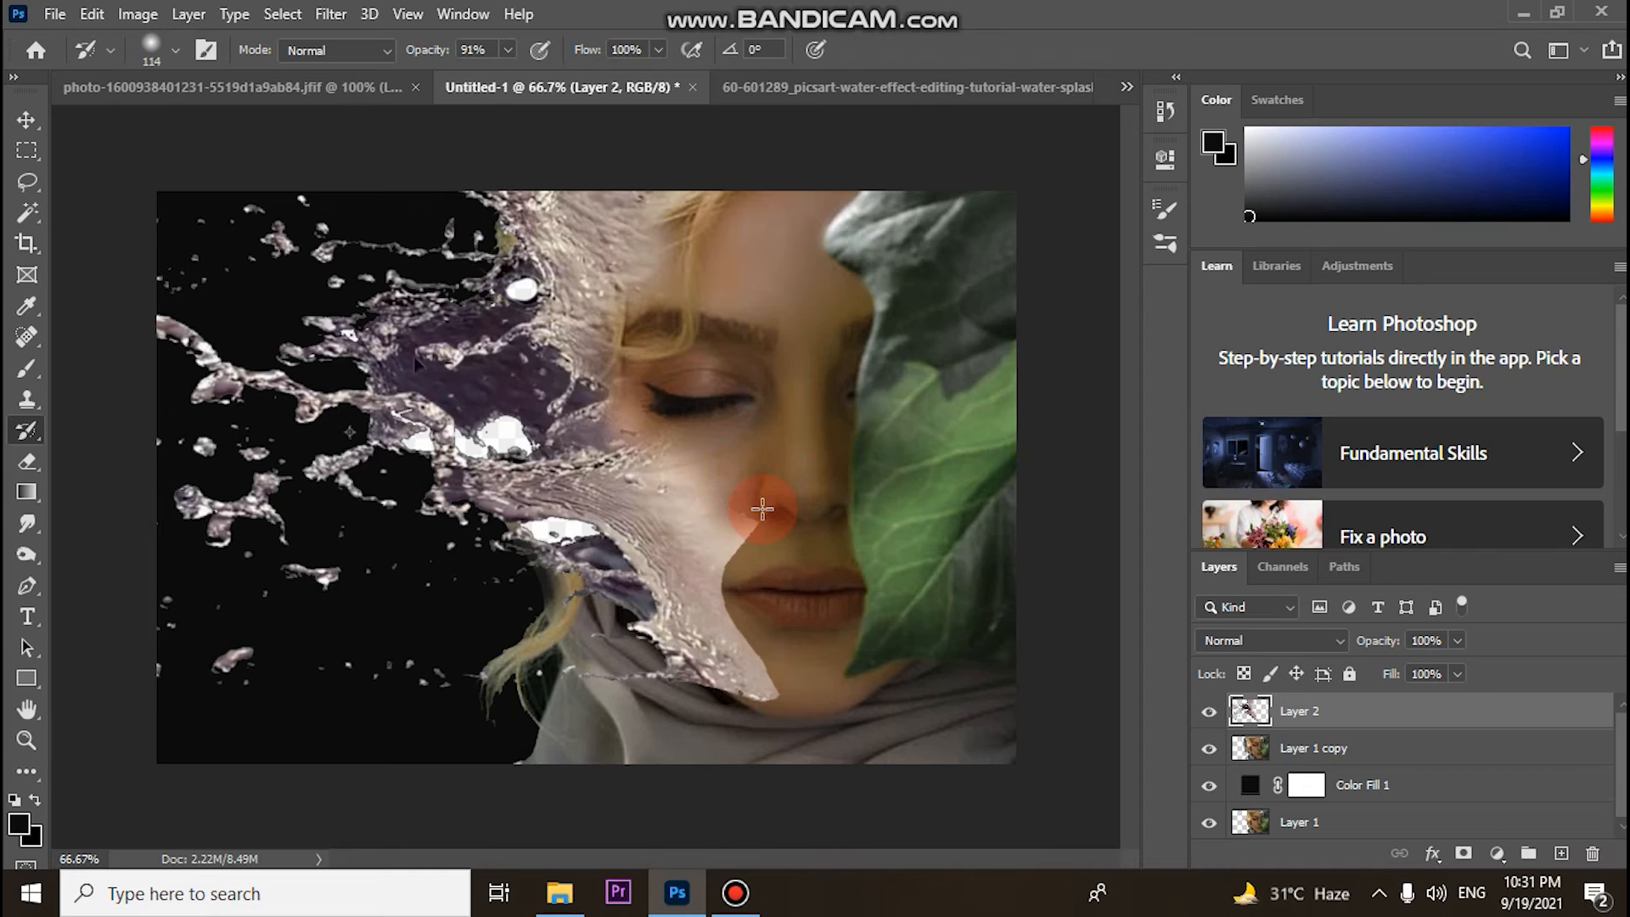
pyautogui.moveTo(781, 478)
pyautogui.mouseDown()
pyautogui.moveTo(717, 498)
pyautogui.moveTo(746, 520)
pyautogui.moveTo(727, 573)
pyautogui.moveTo(747, 630)
pyautogui.moveTo(788, 655)
pyautogui.moveTo(786, 694)
pyautogui.moveTo(768, 703)
pyautogui.mouseUp()
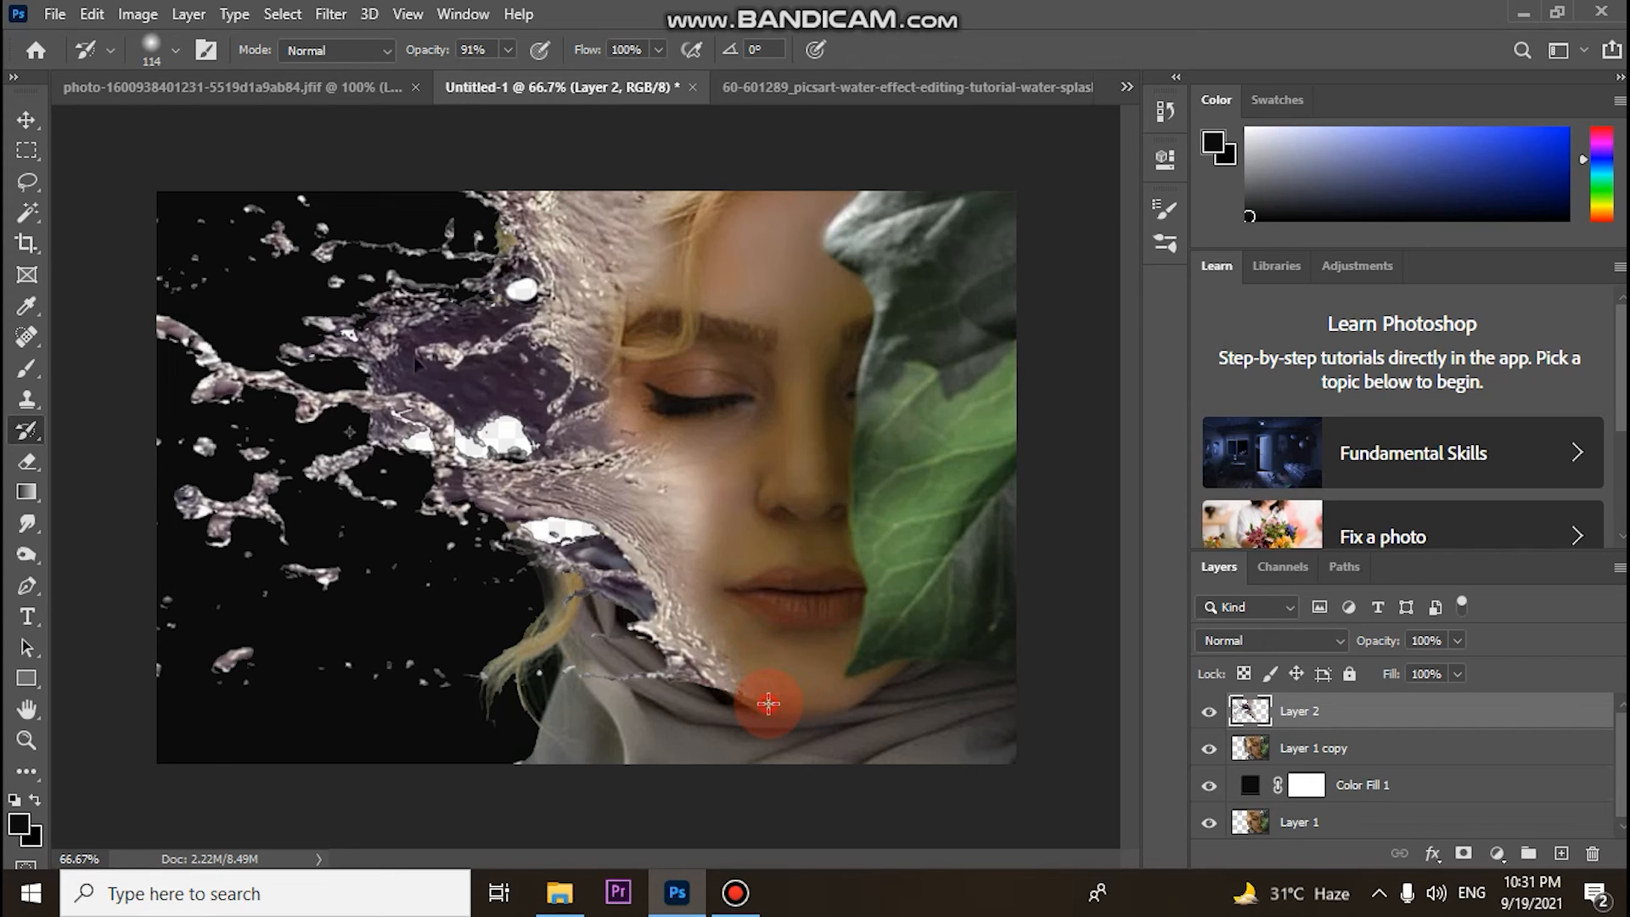
pyautogui.moveTo(772, 692)
pyautogui.mouseDown()
pyautogui.moveTo(692, 492)
pyautogui.moveTo(696, 201)
pyautogui.moveTo(884, 486)
pyautogui.moveTo(1018, 761)
pyautogui.moveTo(756, 632)
pyautogui.moveTo(510, 710)
pyautogui.moveTo(247, 159)
pyautogui.moveTo(141, 41)
pyautogui.moveTo(619, 466)
pyautogui.moveTo(346, 262)
pyautogui.moveTo(128, 34)
pyautogui.mouseUp()
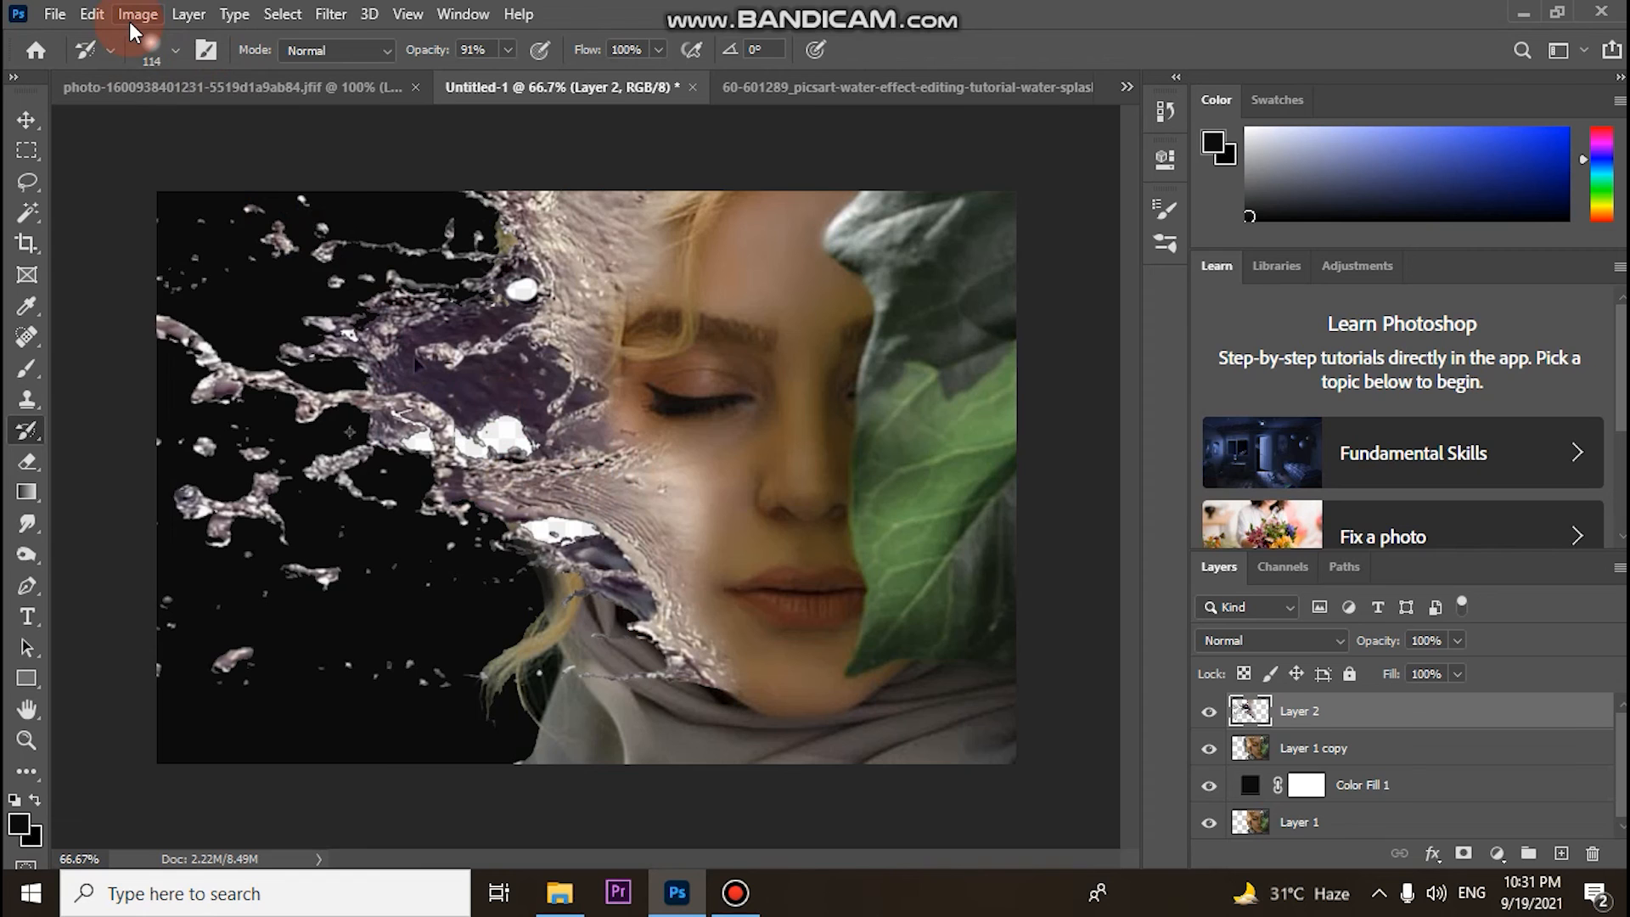
# Step: Apply Auto Tone to the splash on Layer 2
pyautogui.click(129, 22)
pyautogui.moveTo(174, 85)
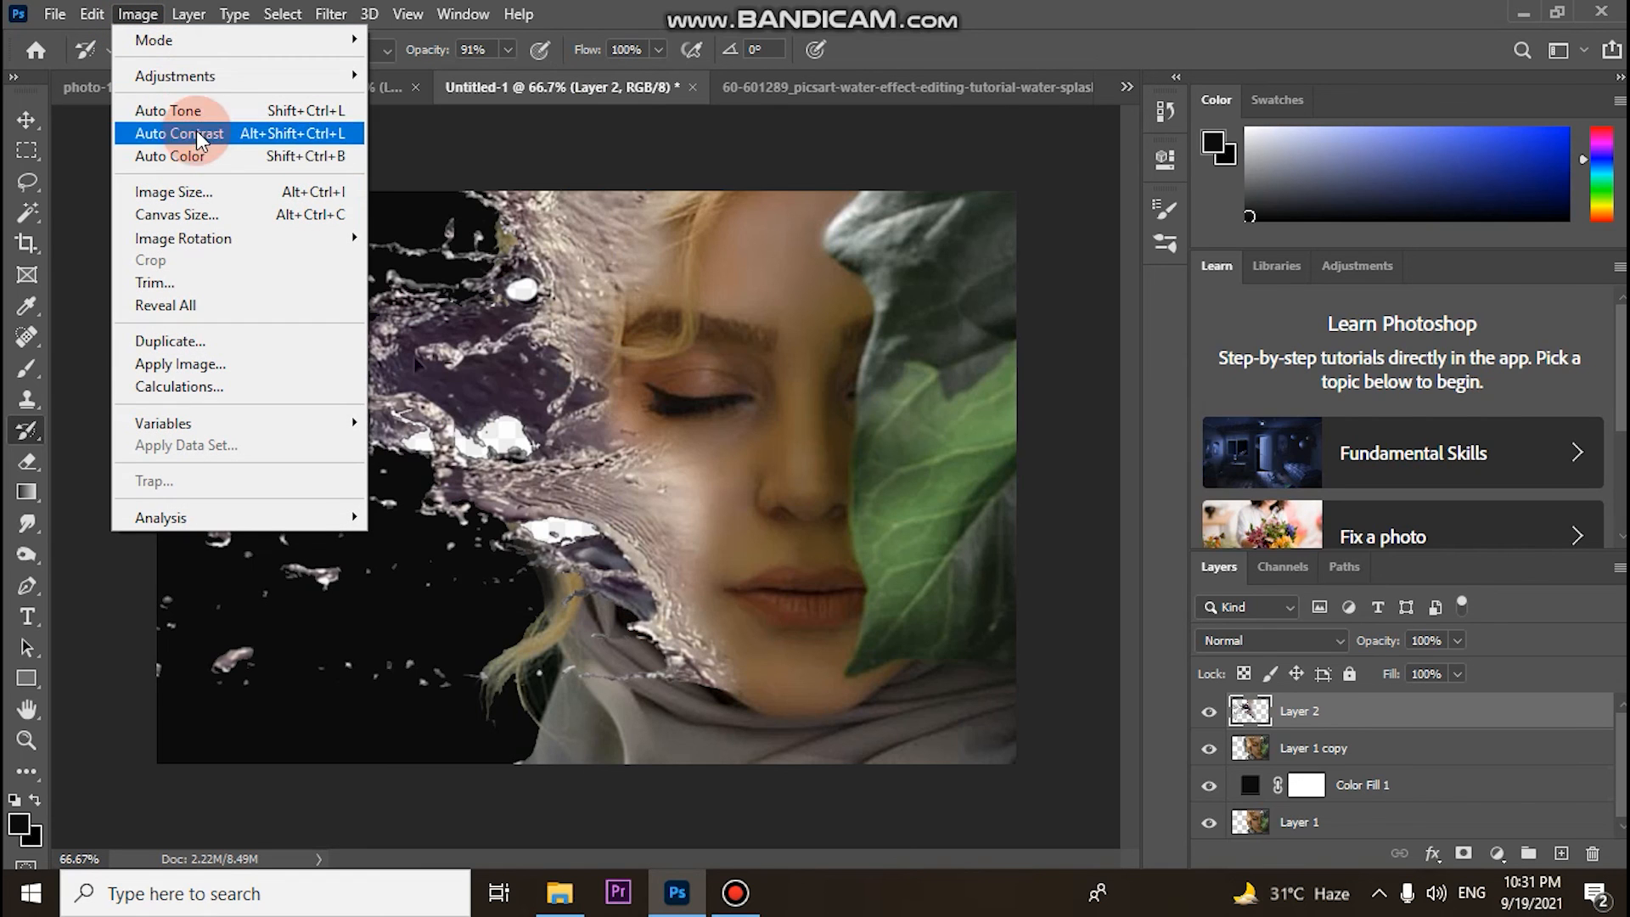
pyautogui.click(204, 117)
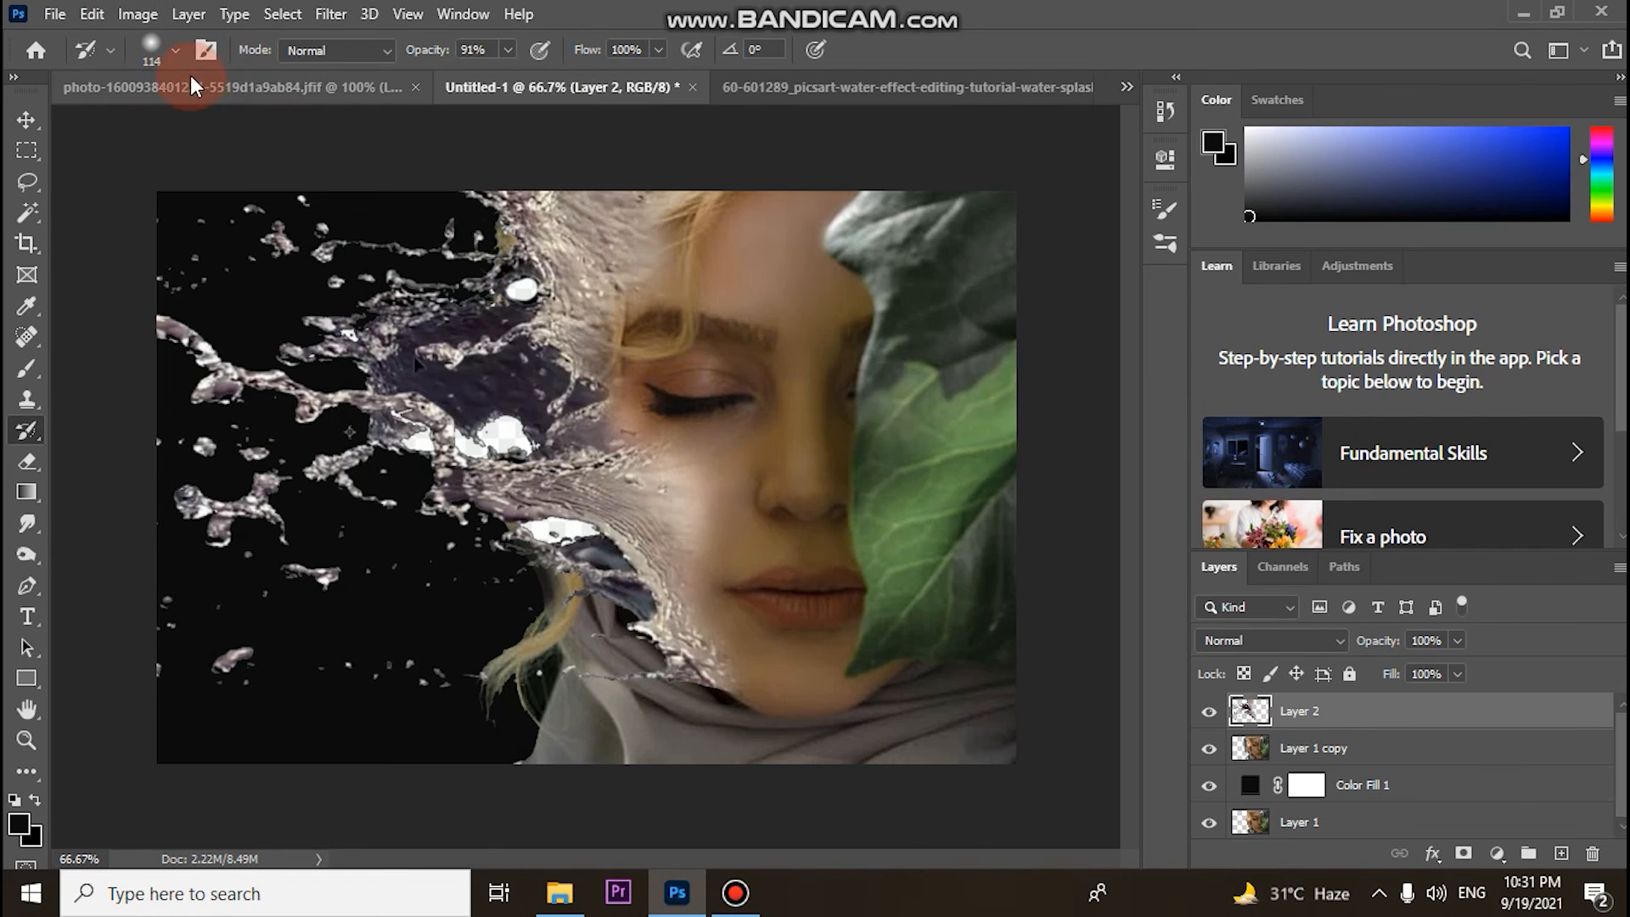
# Step: Apply Auto Contrast and Auto Color to the water splash on Layer 2
pyautogui.click(138, 15)
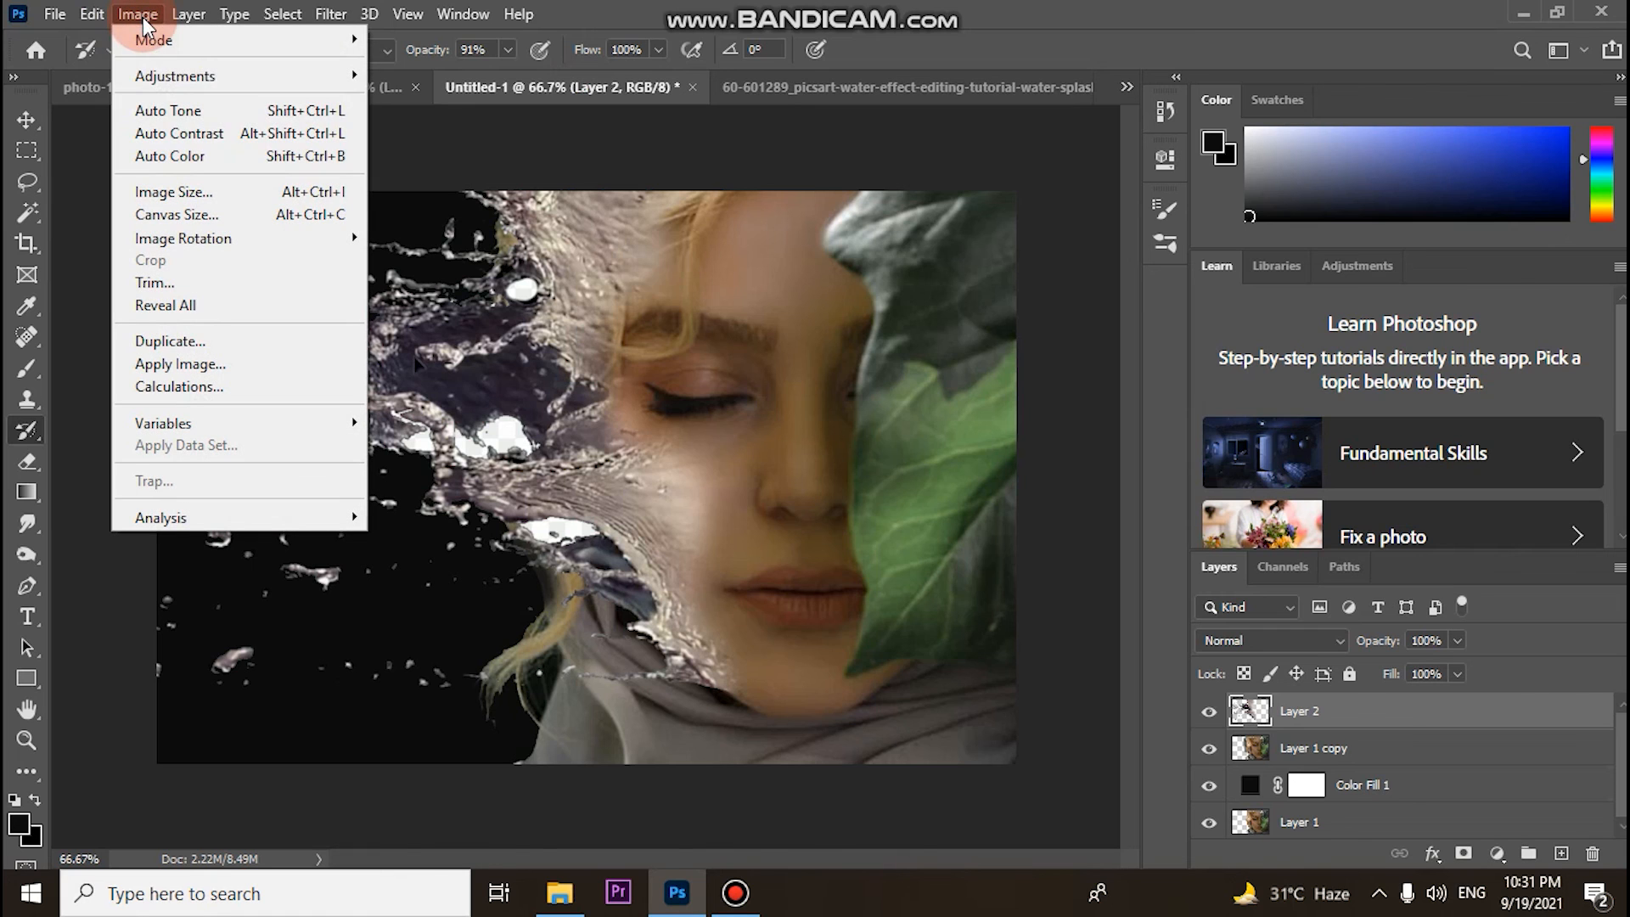
pyautogui.click(179, 134)
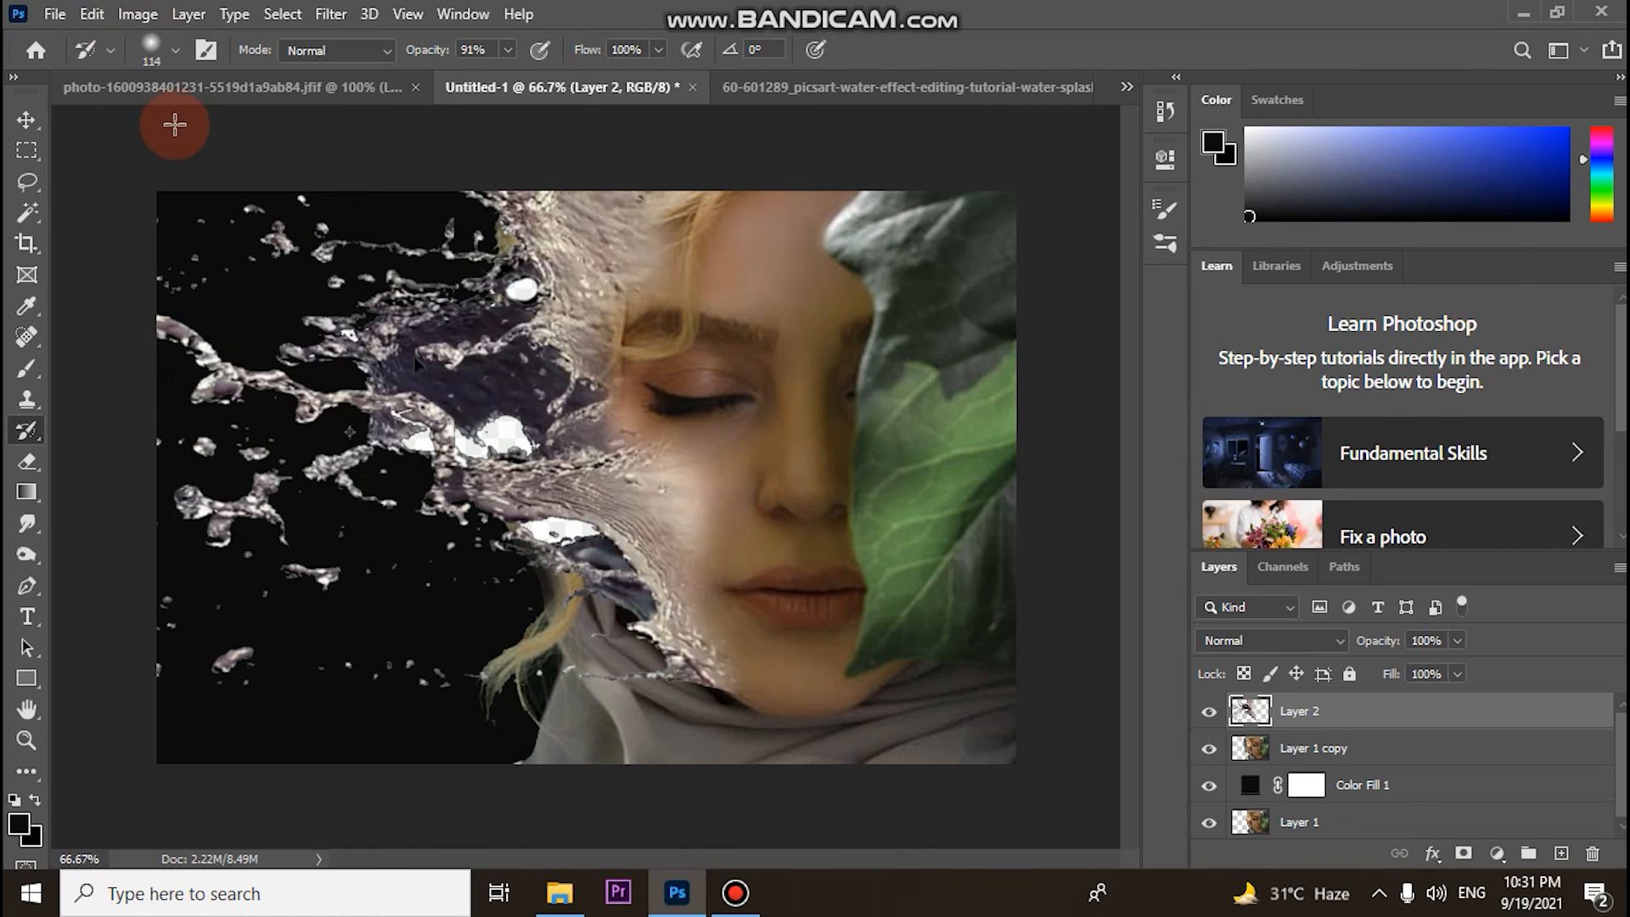
pyautogui.click(136, 16)
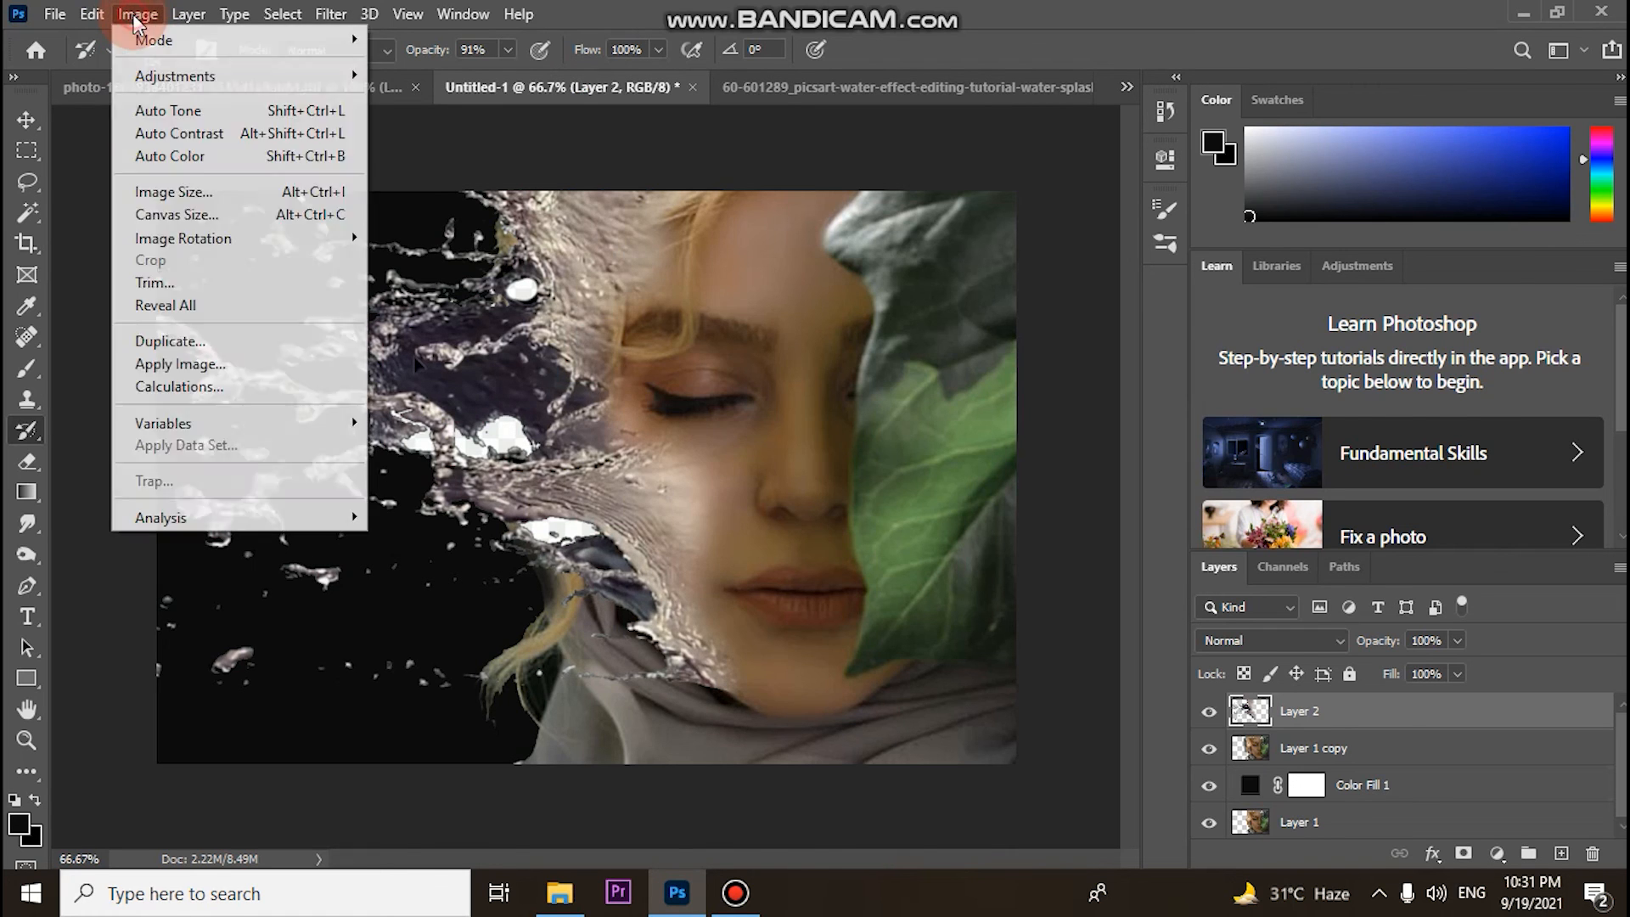
pyautogui.click(208, 153)
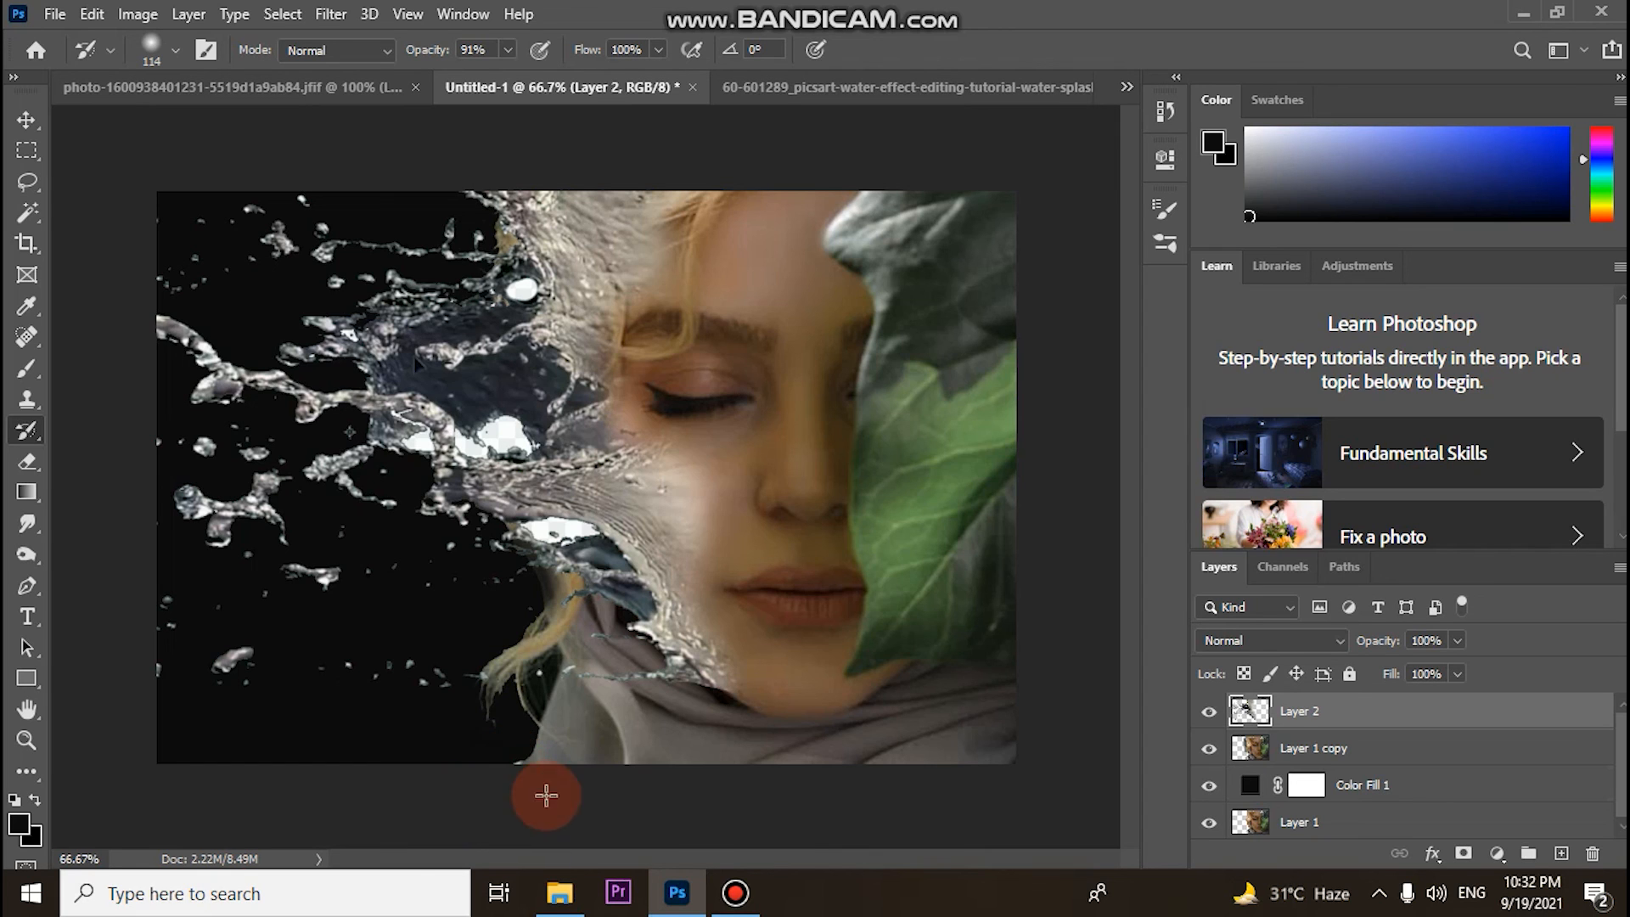
pyautogui.moveTo(730, 909)
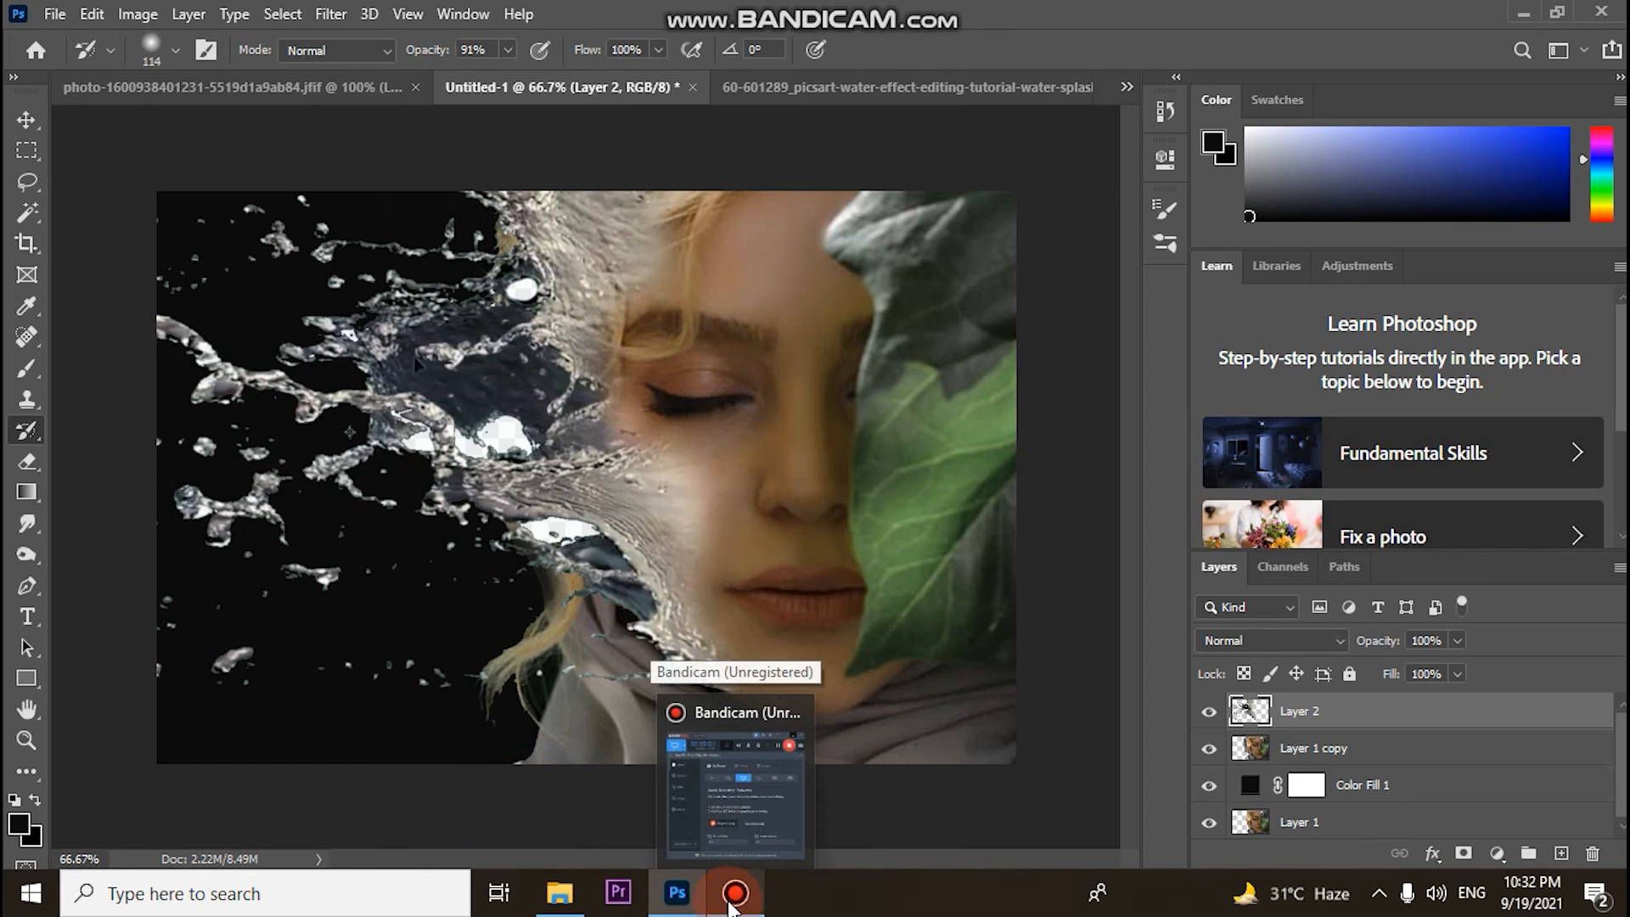
pyautogui.click(730, 906)
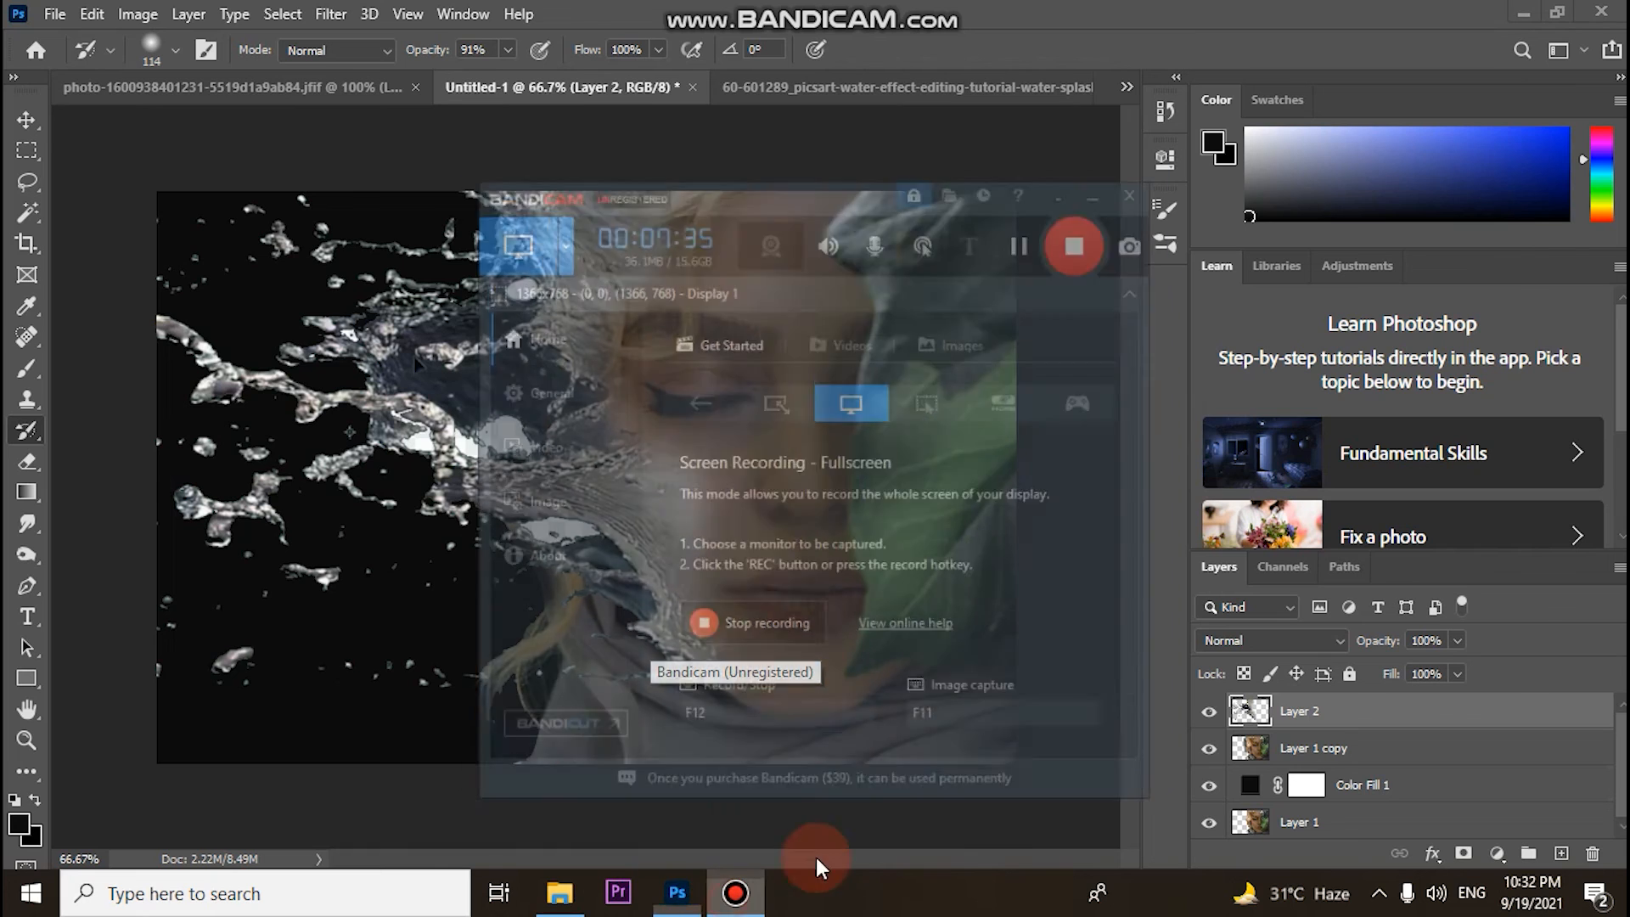